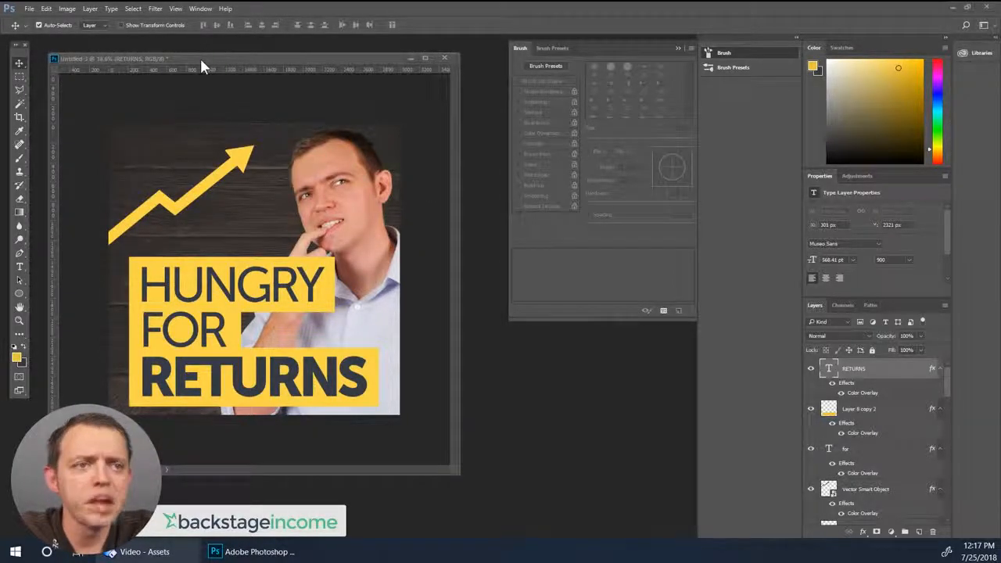
Move the open artwork's window out of the workspace and start creating a new document
{"action": "left_click_drag", "start_coordinate": [200, 57], "coordinate": [0, 61]}
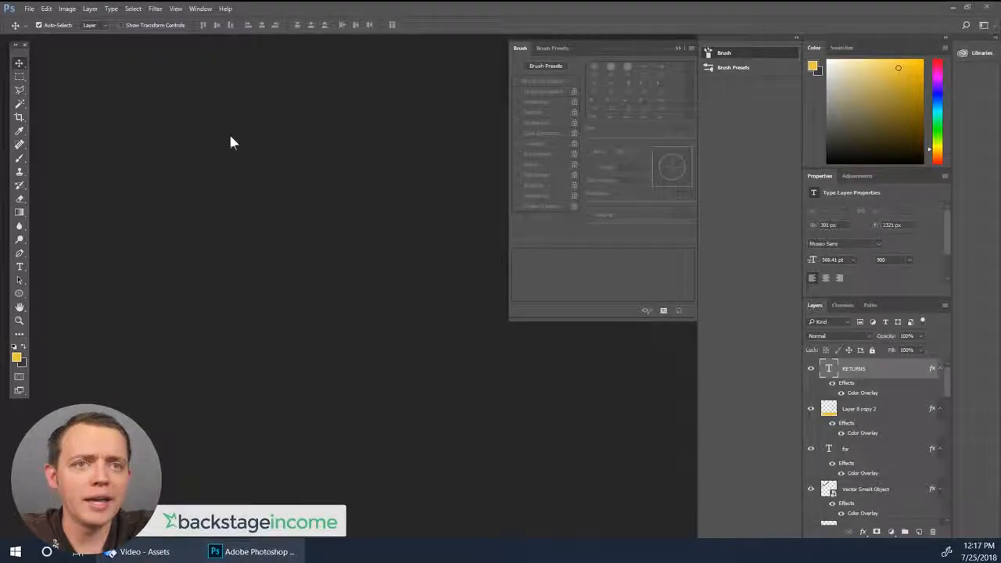
{"action": "left_click", "coordinate": [31, 9]}
{"action": "left_click", "coordinate": [38, 23]}
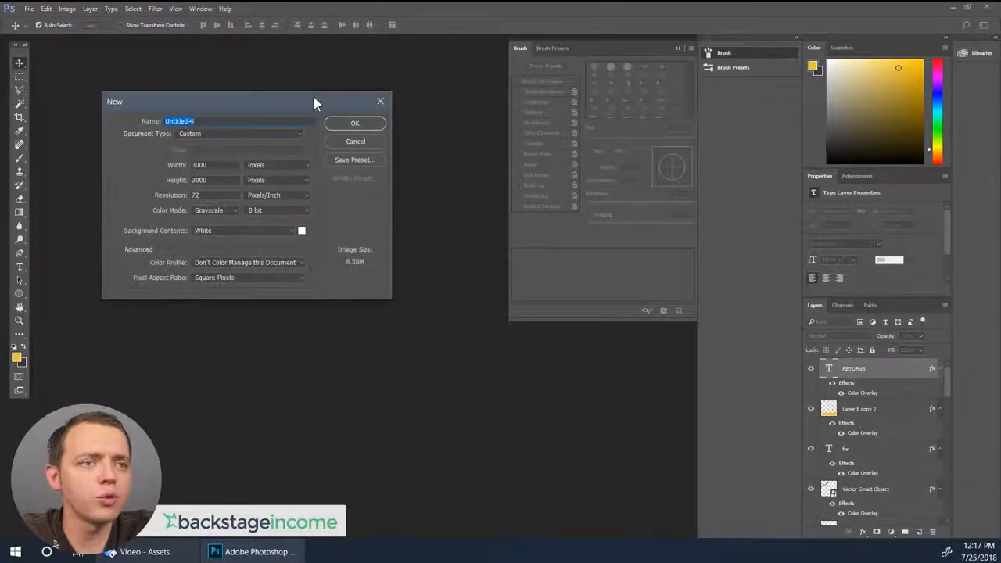
Set the new document's width and height to 1400 pixels each
{"action": "double_click", "coordinate": [226, 165]}
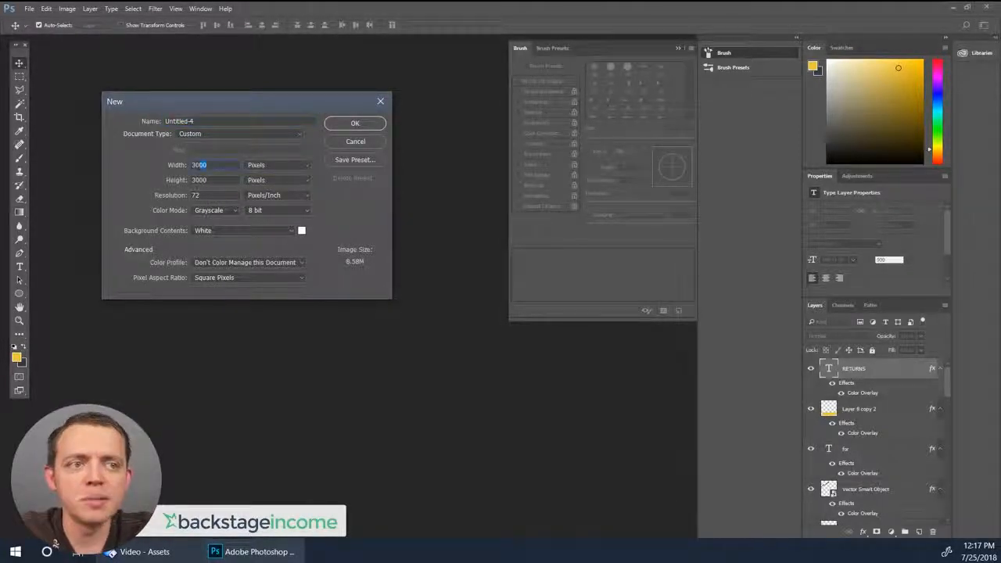
{"action": "type", "text": "1400"}
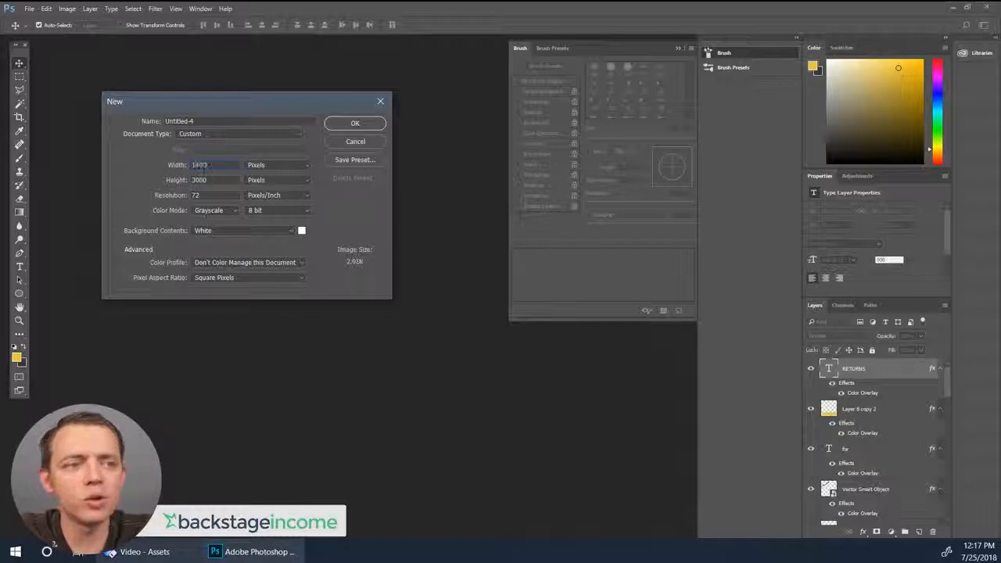
{"action": "key", "text": "Tab"}
{"action": "type", "text": "140"}
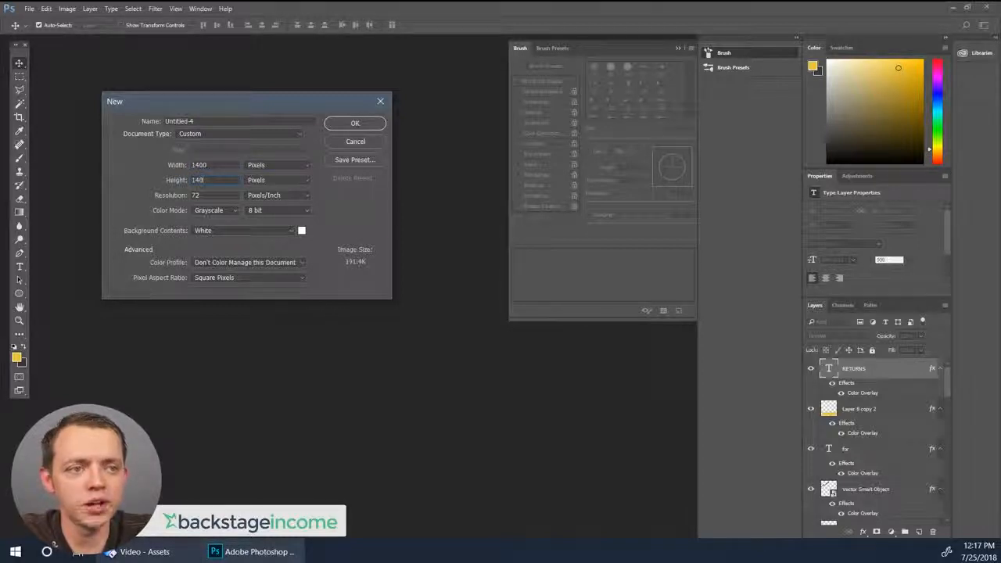
{"action": "type", "text": "0"}
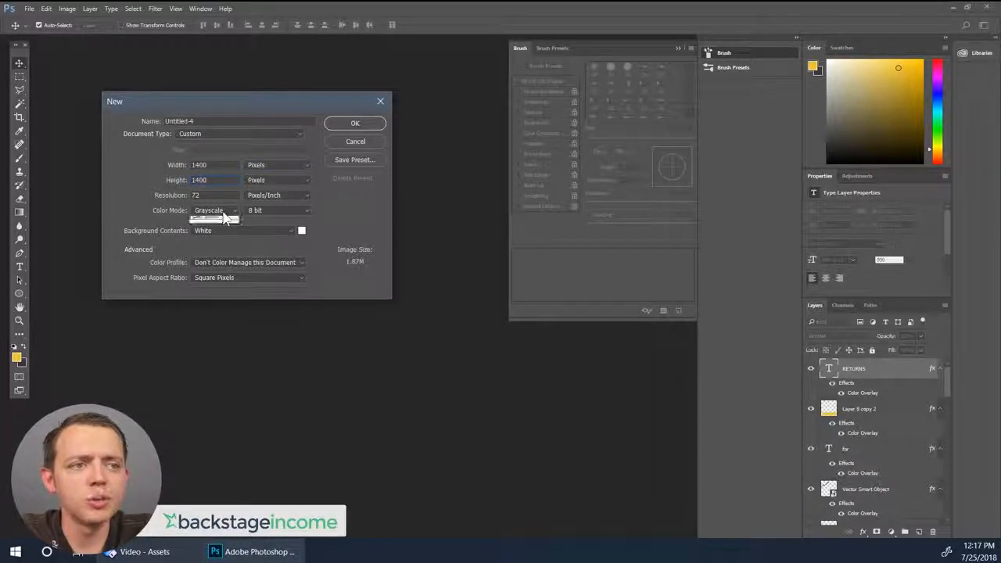
Set the colour mode to RGB Color and the size to 3000 × 3000 pixels, and create the document
{"action": "left_click", "coordinate": [215, 210]}
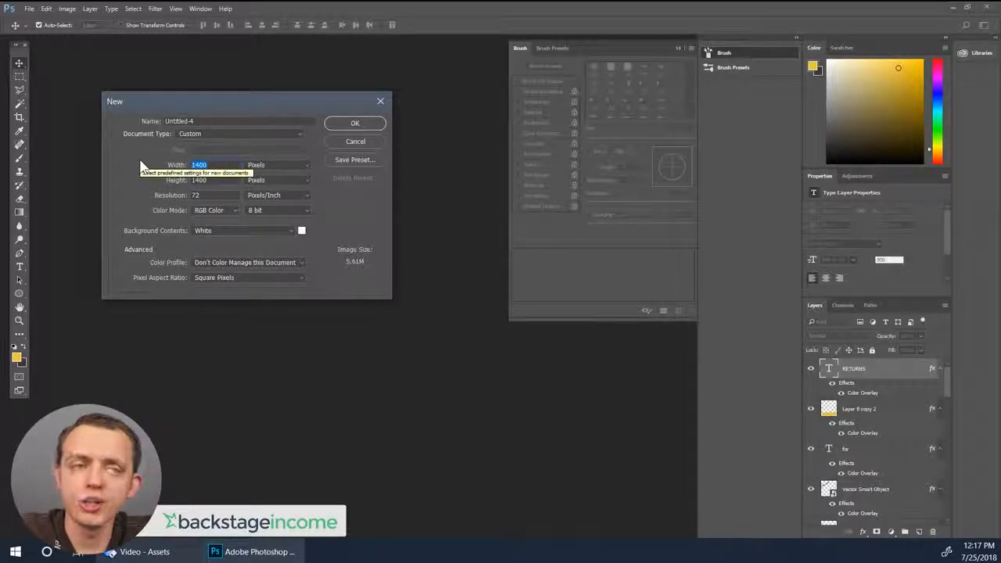
{"action": "type", "text": "3000"}
{"action": "key", "text": "Tab"}
{"action": "type", "text": "3000"}
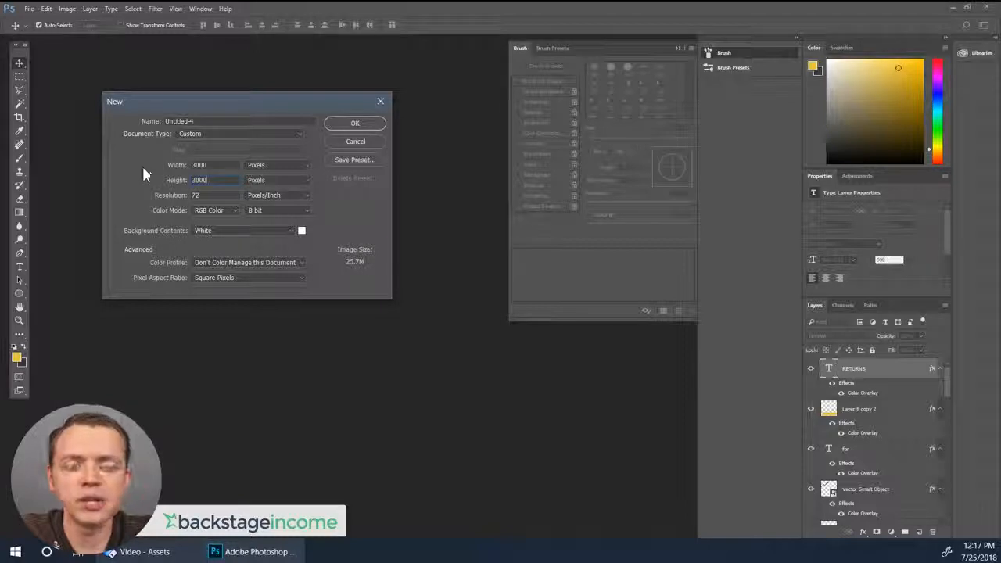
{"action": "left_click", "coordinate": [351, 127]}
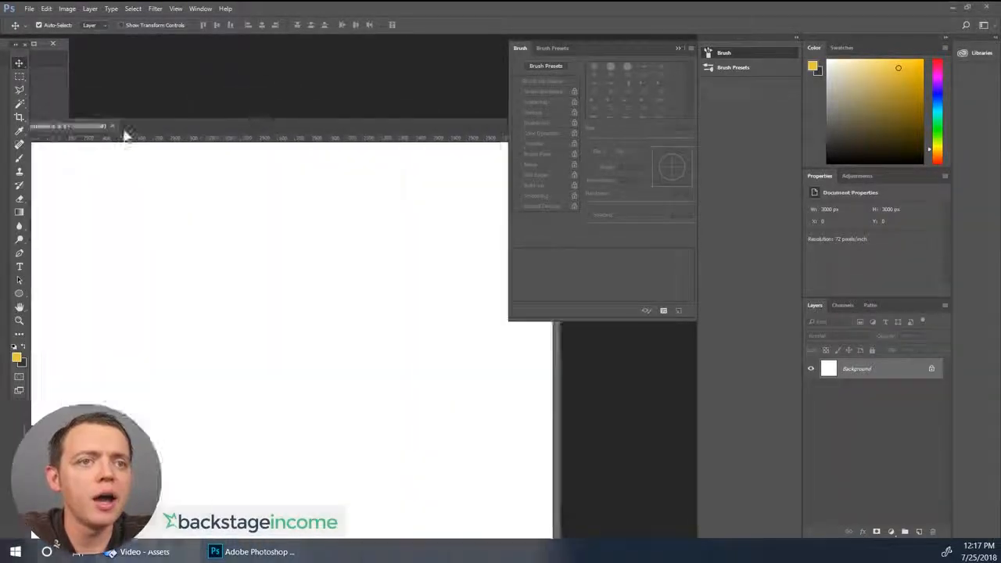
Fit the blank document window into the workspace and add an empty layer above the Background
{"action": "scroll", "coordinate": [277, 222], "scroll_direction": "down", "scroll_amount": 2}
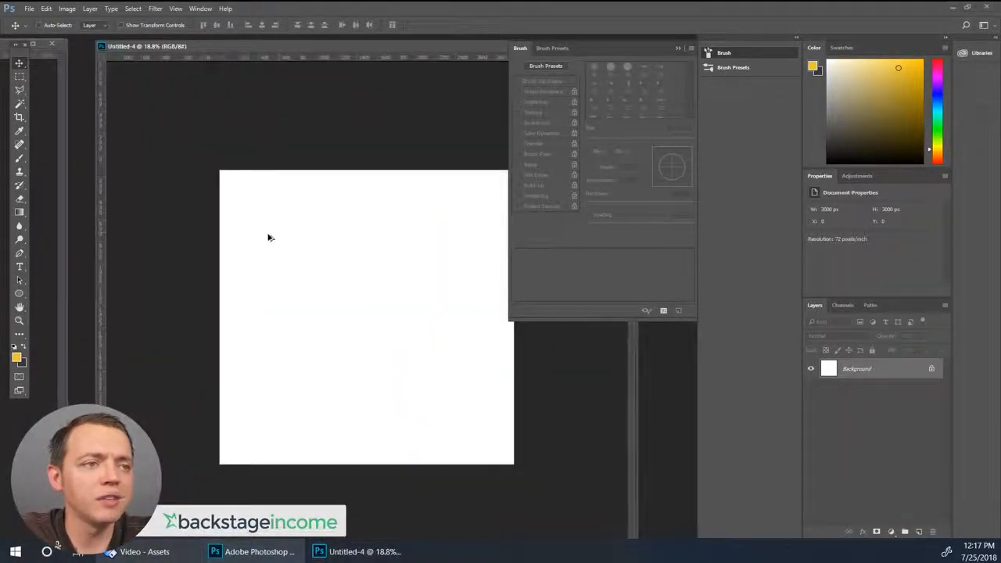
{"action": "left_click_drag", "start_coordinate": [263, 47], "coordinate": [223, 49]}
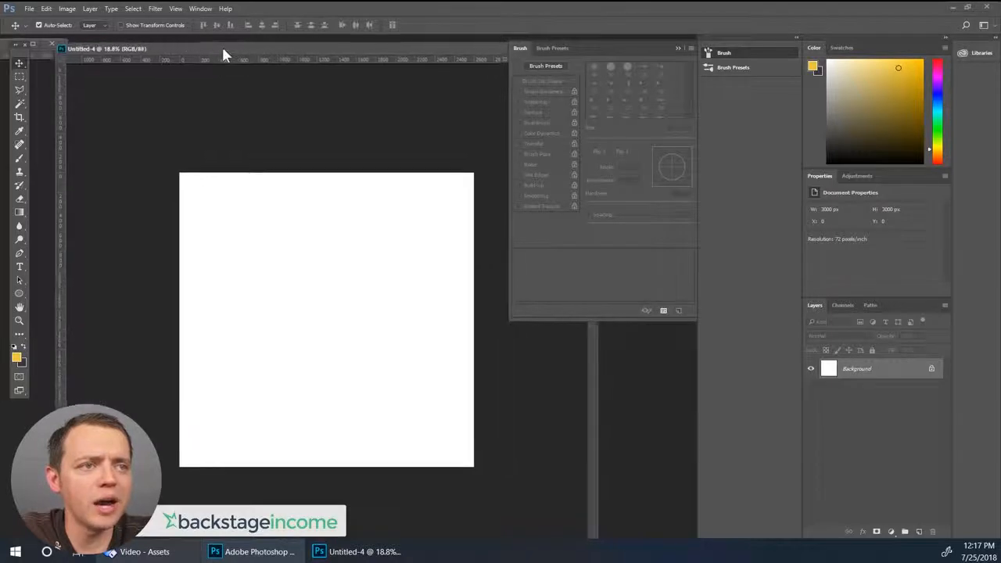
{"action": "scroll", "coordinate": [228, 209], "scroll_direction": "down", "scroll_amount": 2}
{"action": "scroll", "coordinate": [394, 256], "scroll_direction": "up", "scroll_amount": 1}
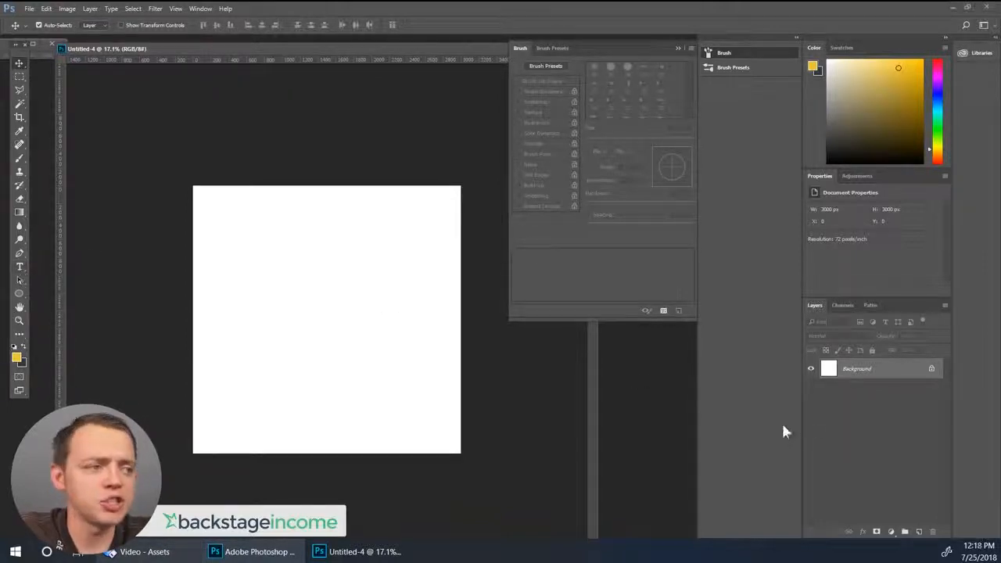
{"action": "left_click", "coordinate": [919, 533]}
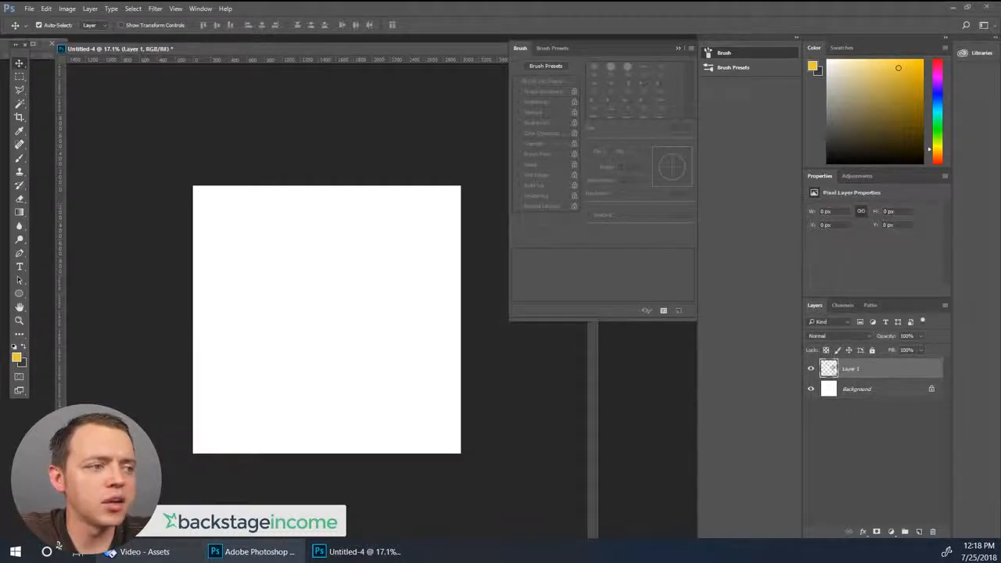
Set the foreground colour to dark grey #333333 and brush it over the whole canvas on the new layer
{"action": "left_click", "coordinate": [19, 158]}
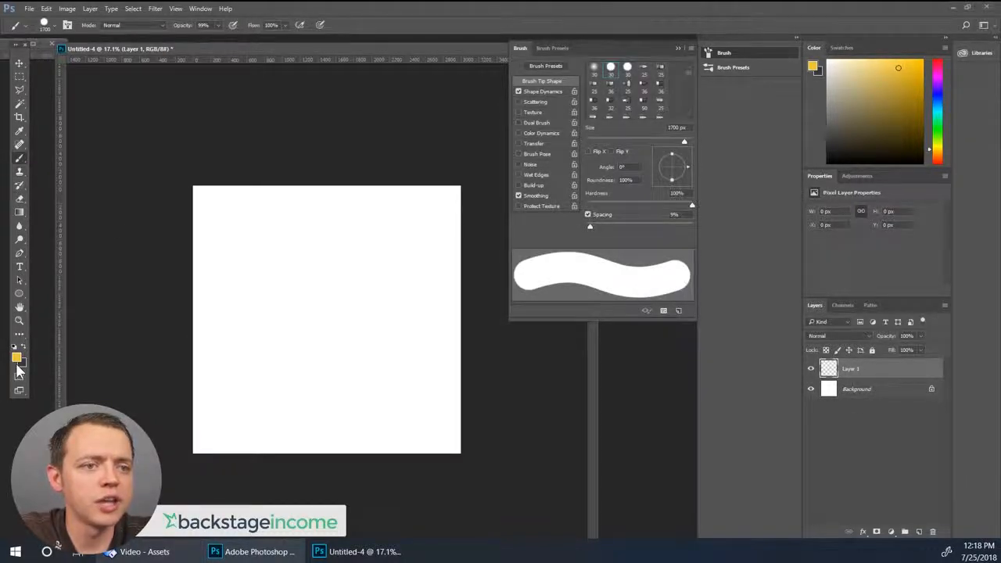
{"action": "left_click", "coordinate": [20, 130]}
{"action": "left_click", "coordinate": [16, 358]}
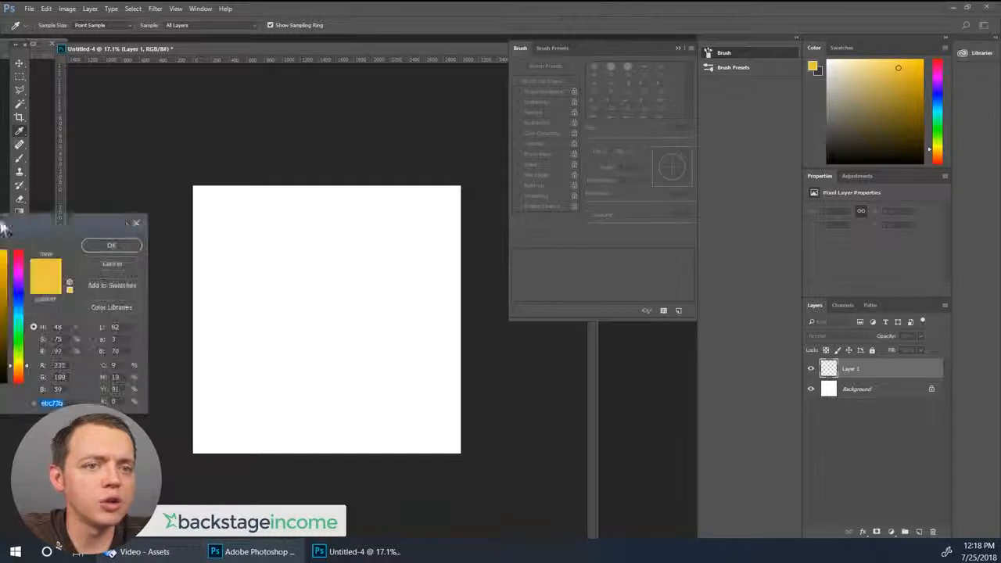
{"action": "left_click_drag", "start_coordinate": [192, 355], "coordinate": [171, 354]}
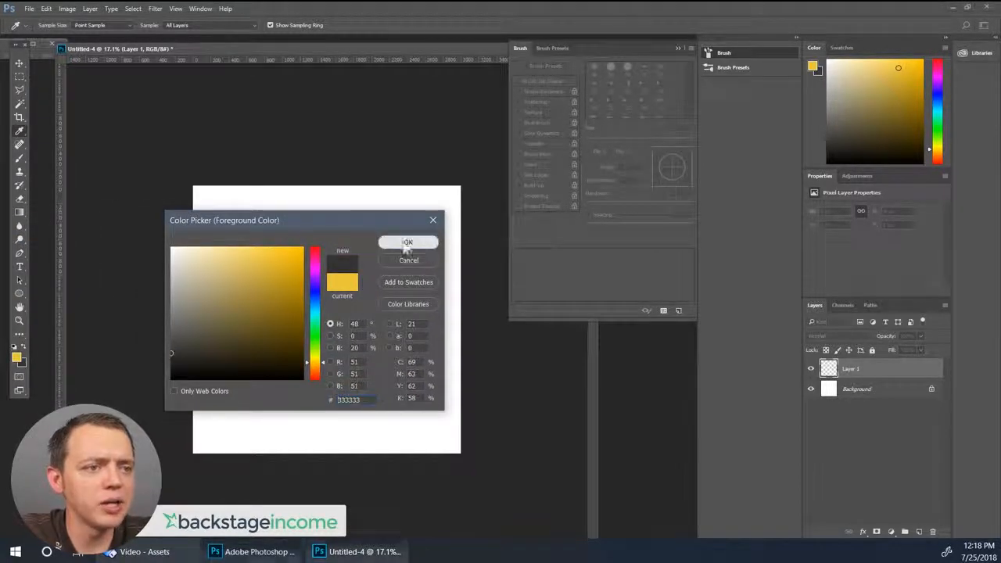
{"action": "left_click", "coordinate": [407, 244]}
{"action": "mouse_move", "coordinate": [476, 232]}
{"action": "left_mouse_down"}
{"action": "mouse_move", "coordinate": [397, 354]}
{"action": "mouse_move", "coordinate": [279, 416]}
{"action": "mouse_move", "coordinate": [670, 425]}
{"action": "left_mouse_up"}
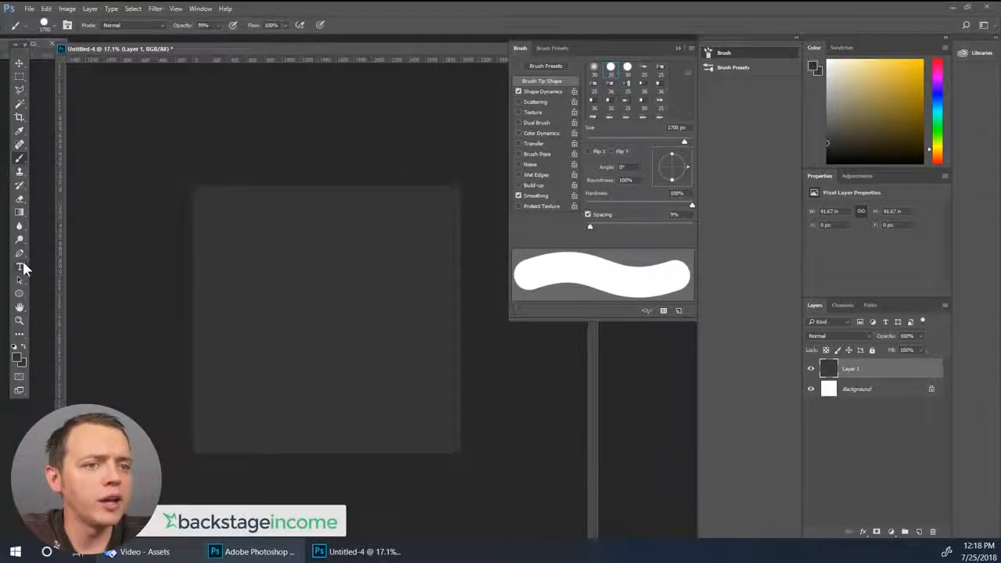
Add the white text HUNGRY in the upper left part of the dark canvas
{"action": "left_click", "coordinate": [20, 267]}
{"action": "key", "text": "x"}
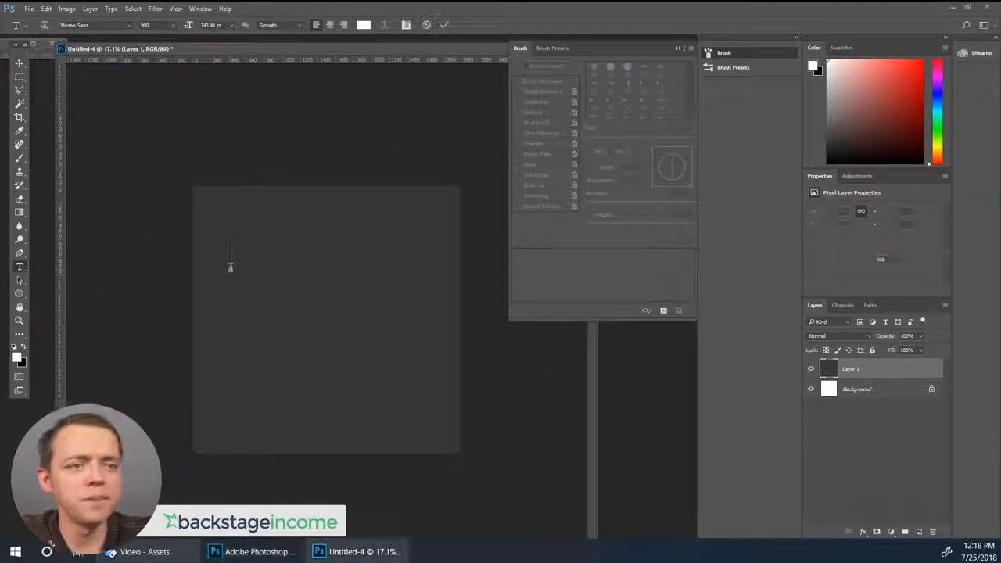
{"action": "left_click", "coordinate": [230, 268]}
{"action": "type", "text": "H"}
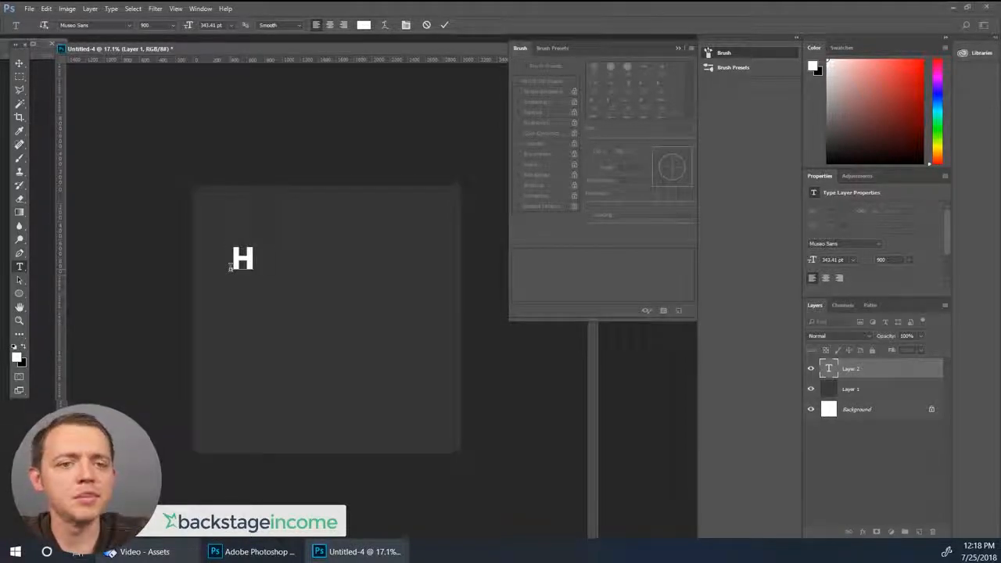
{"action": "type", "text": "UNGRY"}
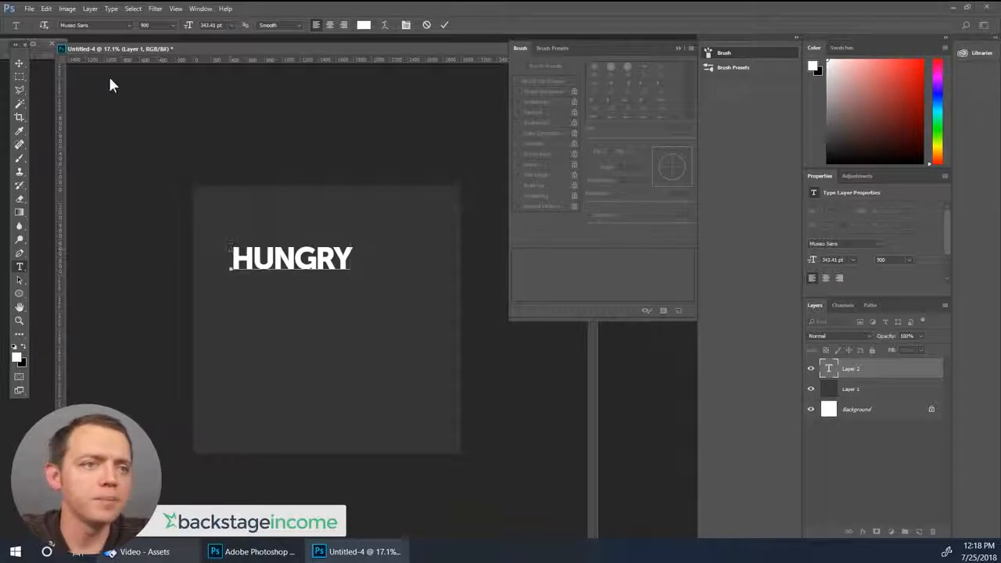
{"action": "left_click", "coordinate": [20, 64]}
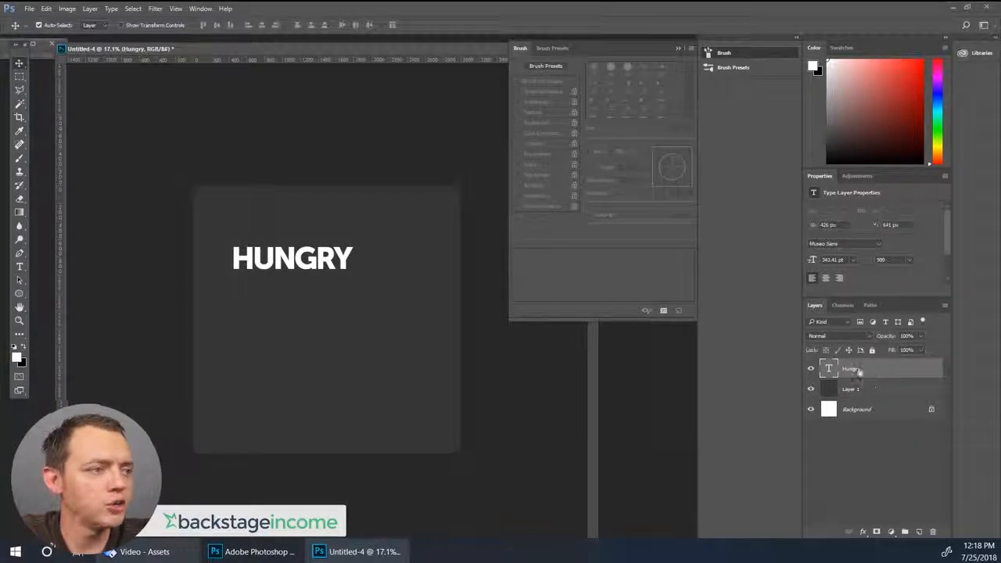
Duplicate the HUNGRY text layer and stack the copies below the original, aligned to its left edge
{"action": "left_click_drag", "start_coordinate": [860, 369], "coordinate": [920, 532]}
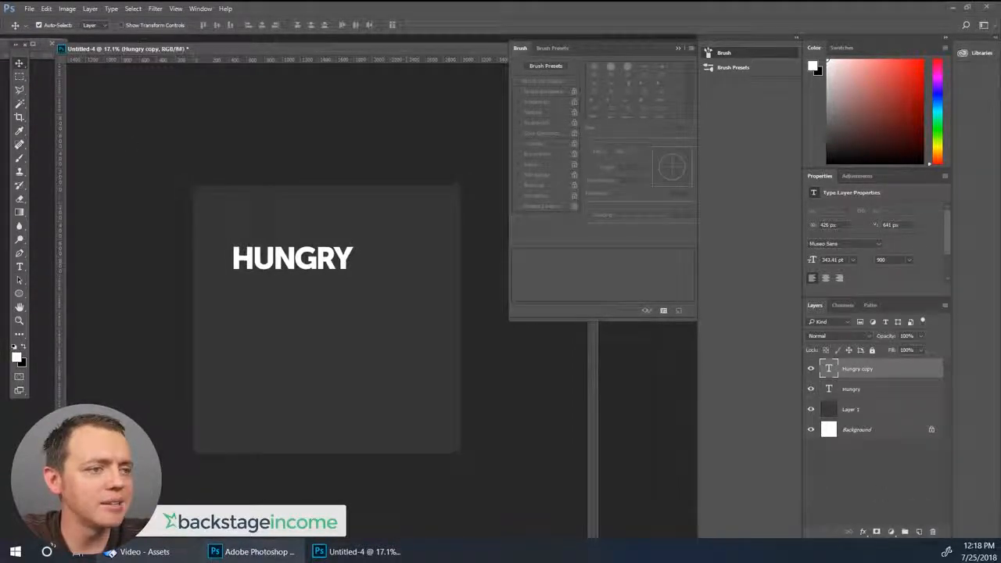
{"action": "left_click_drag", "start_coordinate": [330, 262], "coordinate": [315, 333]}
{"action": "key", "text": "ctrl+j"}
{"action": "key", "text": "ctrl+j"}
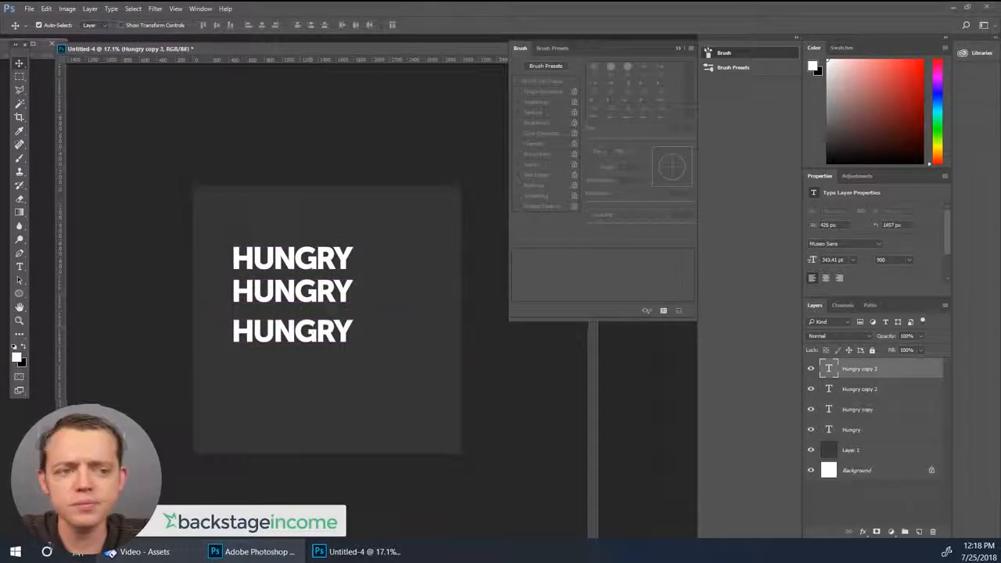
Replace the middle HUNGRY line with the text FOR
{"action": "left_click", "coordinate": [21, 266]}
{"action": "left_click", "coordinate": [316, 291]}
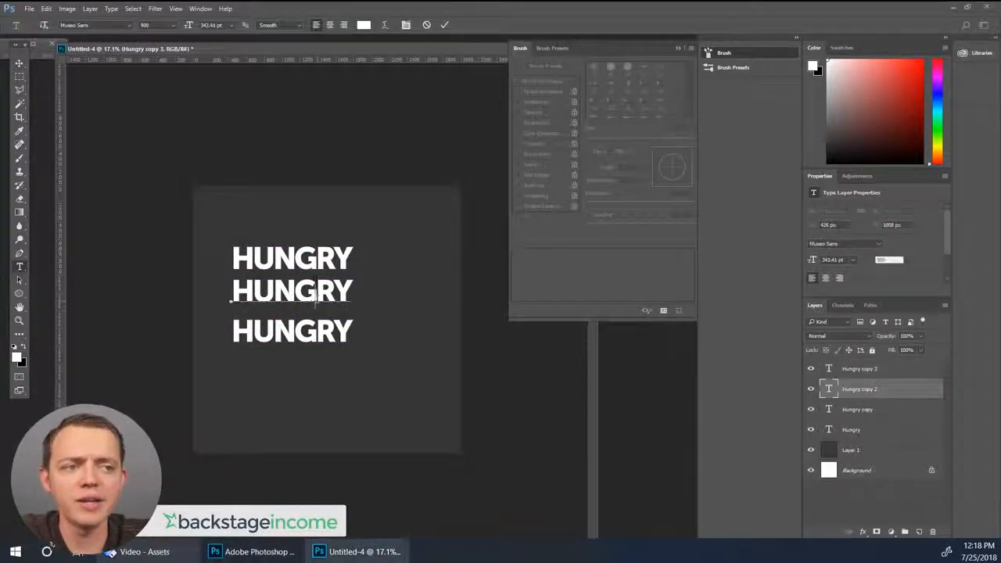
{"action": "double_click", "coordinate": [315, 291]}
{"action": "type", "text": "FOR"}
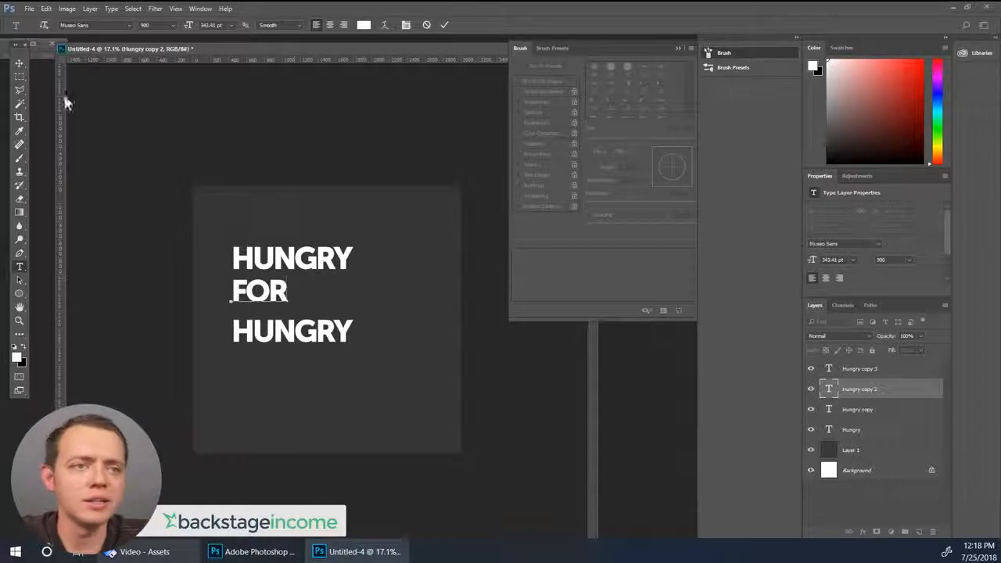
{"action": "left_click", "coordinate": [20, 63]}
Replace the lowest HUNGRY line with the text RETURNS
{"action": "left_click", "coordinate": [19, 267]}
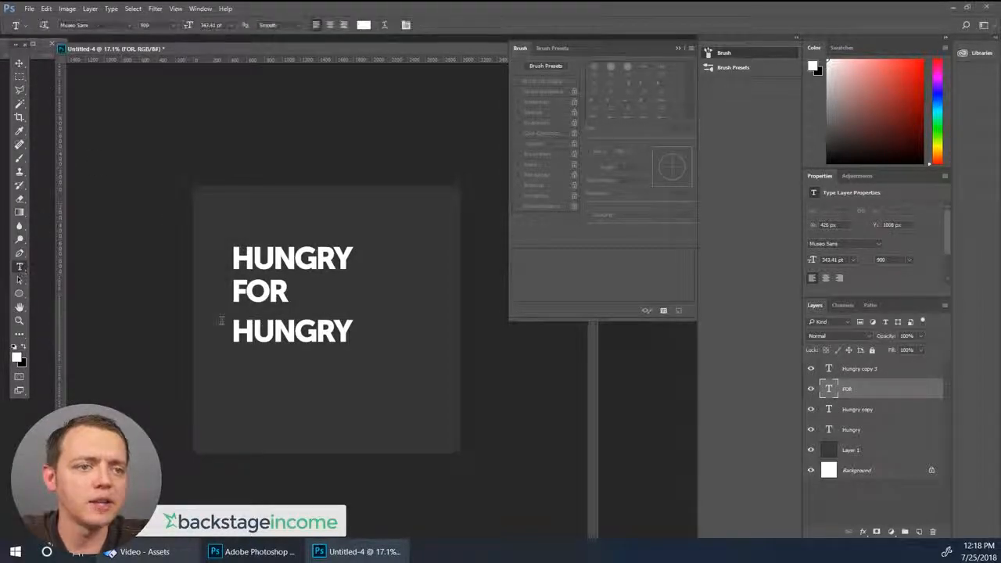
{"action": "left_click", "coordinate": [274, 332]}
{"action": "double_click", "coordinate": [274, 332]}
{"action": "type", "text": "RETURNS"}
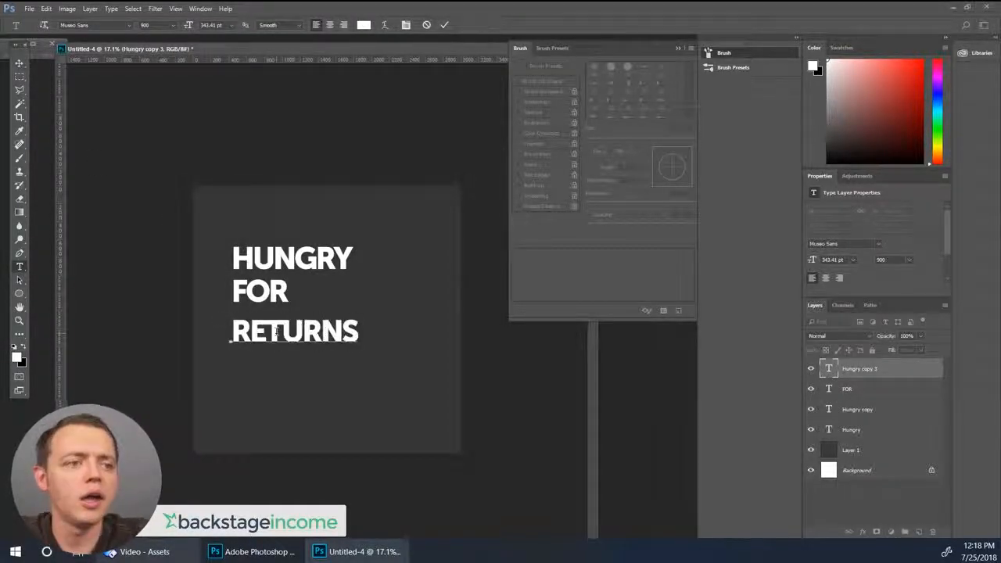
{"action": "left_click", "coordinate": [19, 62]}
Try to enlarge the RETURNS text by free transform, and undo the scaling
{"action": "key", "text": "ctrl+t"}
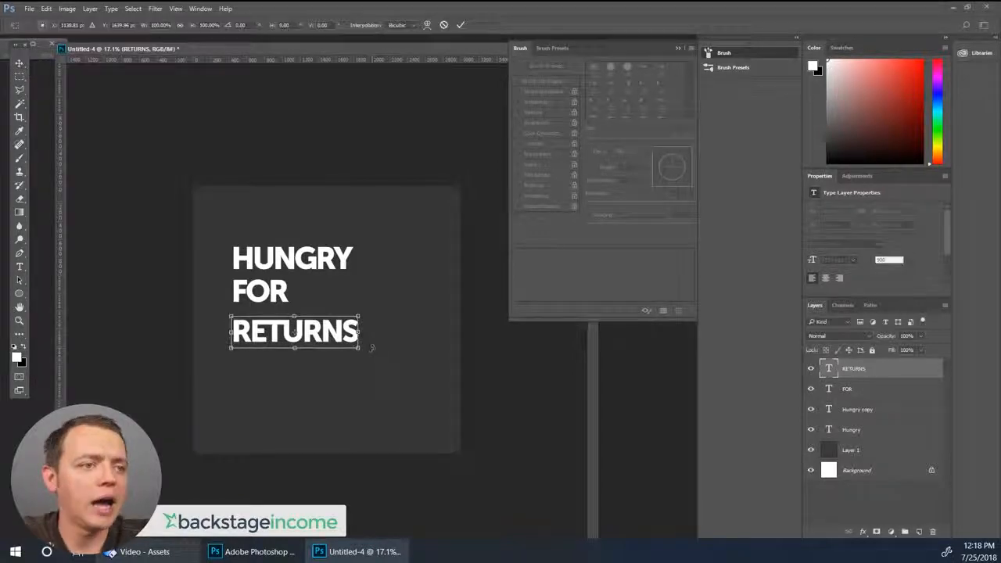
{"action": "left_click_drag", "start_coordinate": [357, 352], "coordinate": [411, 408]}
{"action": "key", "text": "Return"}
{"action": "key", "text": "ctrl+z"}
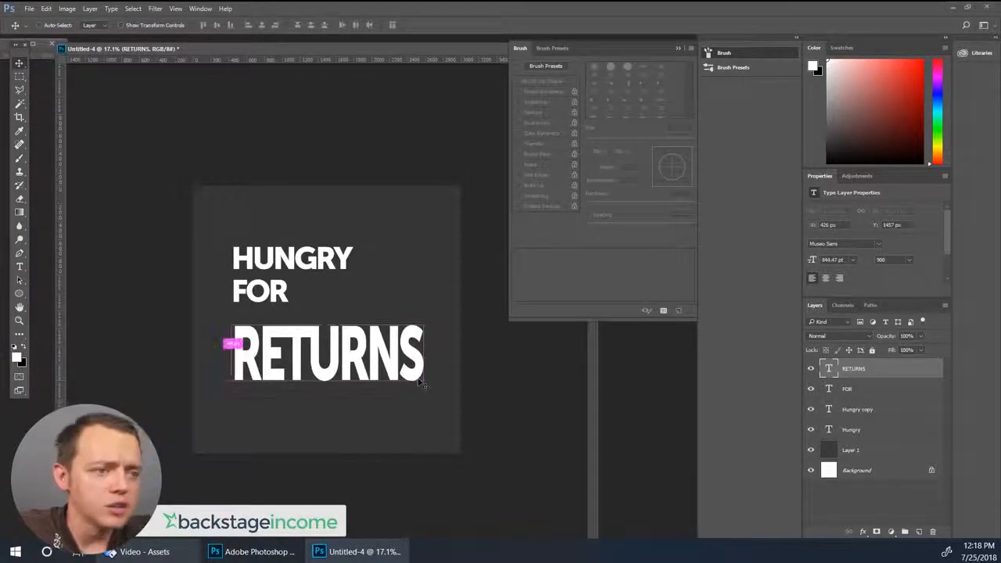
Scale the RETURNS text up proportionally to about 579 pt and move it up directly beneath FOR
{"action": "key", "text": "ctrl+t"}
{"action": "left_click_drag", "start_coordinate": [358, 352], "coordinate": [436, 405]}
{"action": "key", "text": "Return"}
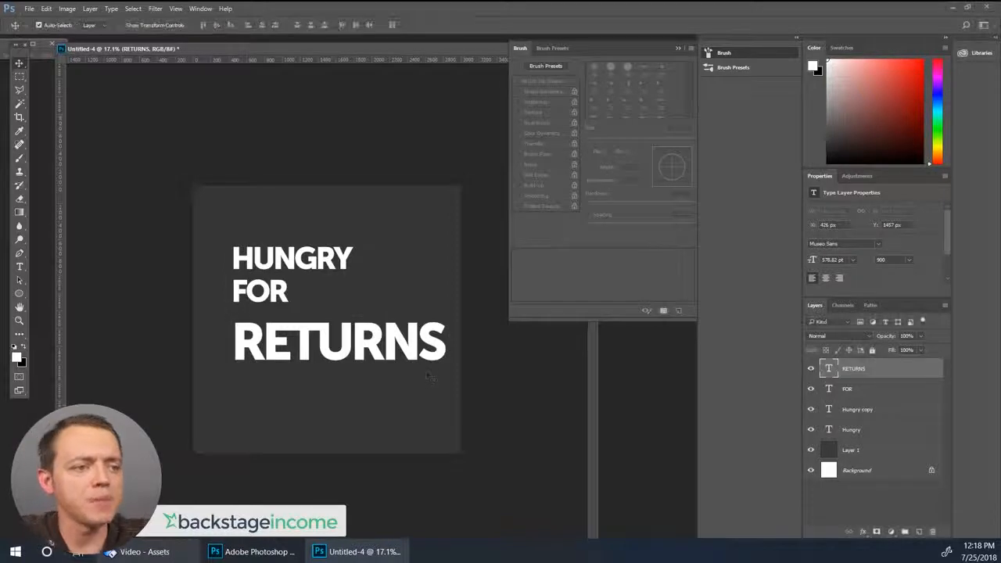
{"action": "left_click_drag", "start_coordinate": [376, 356], "coordinate": [364, 347]}
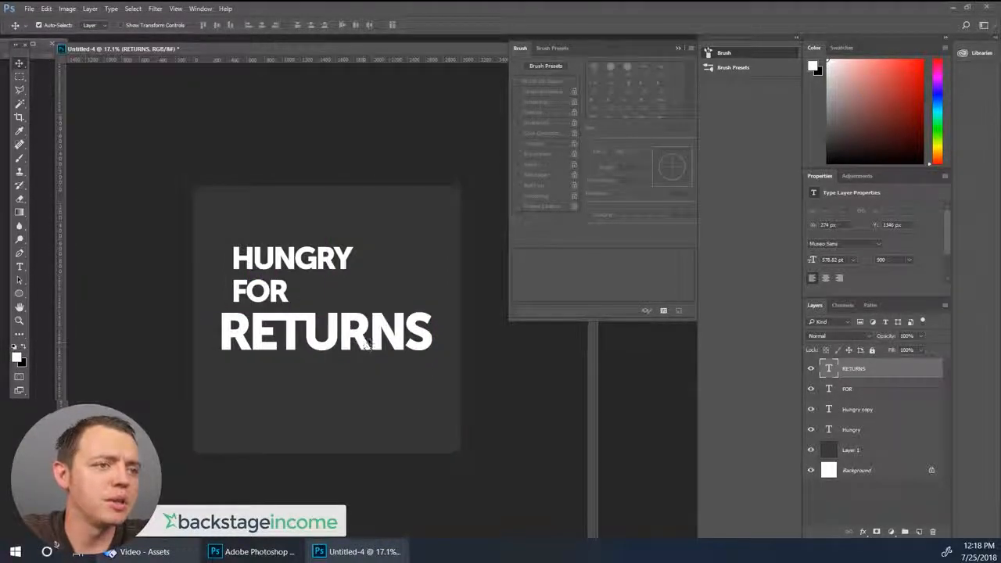
Line up FOR and HUNGRY with the right edge of RETURNS and delete the surplus HUNGRY copy
{"action": "left_click_drag", "start_coordinate": [275, 294], "coordinate": [420, 300]}
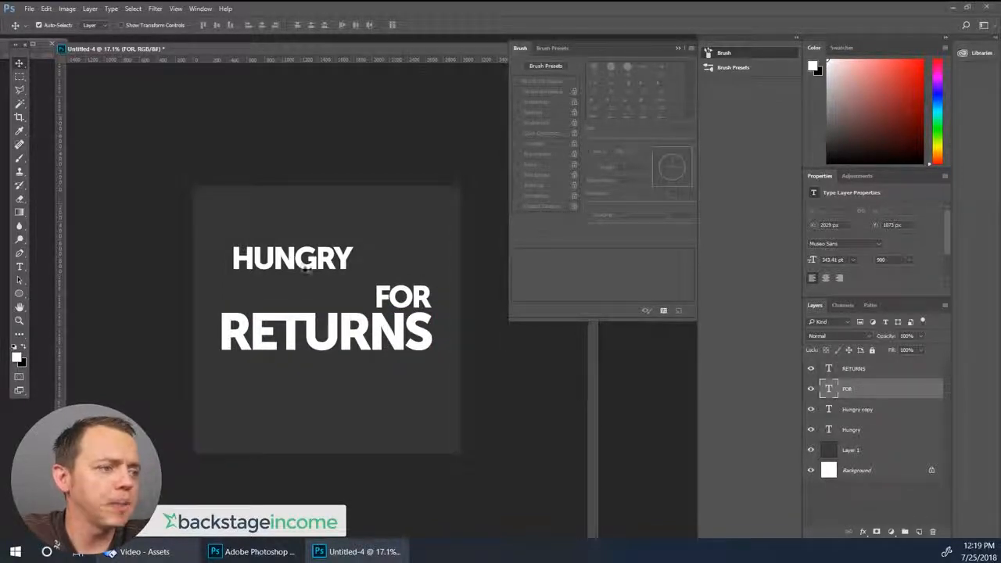
{"action": "left_click_drag", "start_coordinate": [306, 269], "coordinate": [368, 272]}
{"action": "key", "text": "Delete"}
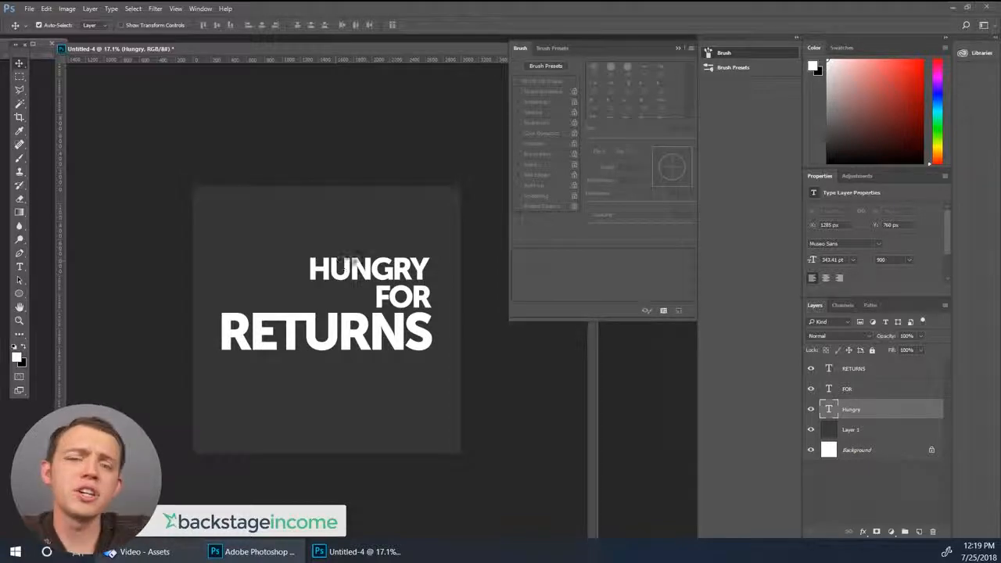
Move HUNGRY and FOR back to the left so they line up near the left edge of RETURNS
{"action": "left_click_drag", "start_coordinate": [364, 269], "coordinate": [271, 269]}
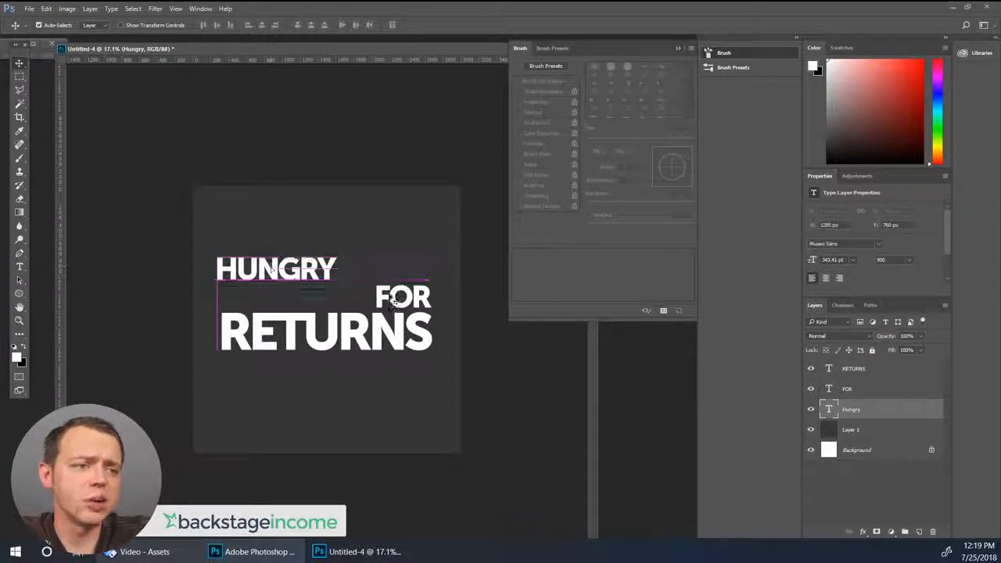
{"action": "left_click_drag", "start_coordinate": [390, 298], "coordinate": [233, 300]}
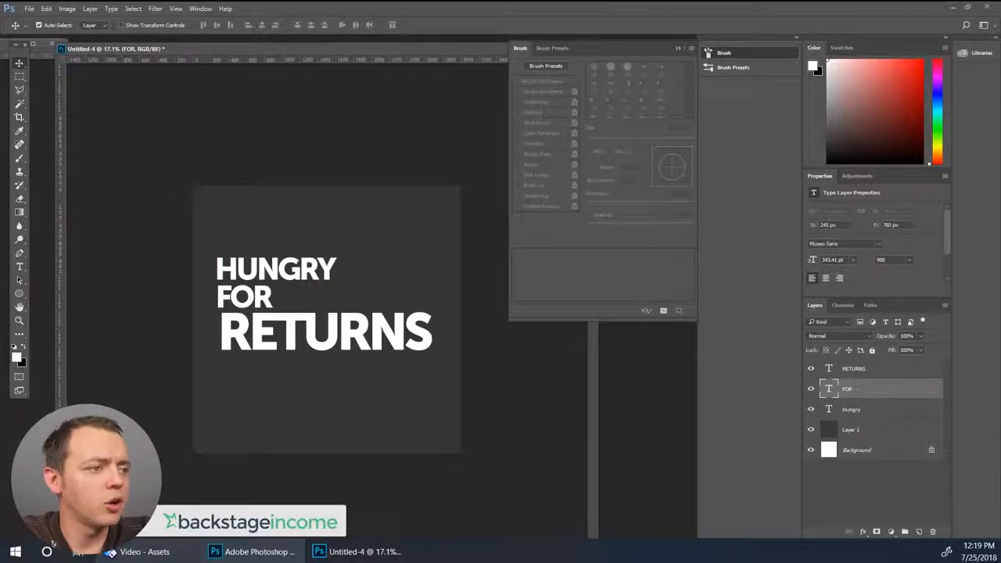
Rotate the HUNGRY text 90° counterclockwise and scale it up to about 519 pt
{"action": "left_click", "coordinate": [869, 408]}
{"action": "key", "text": "ctrl+t"}
{"action": "left_click_drag", "start_coordinate": [357, 253], "coordinate": [301, 178]}
{"action": "key", "text": "Return"}
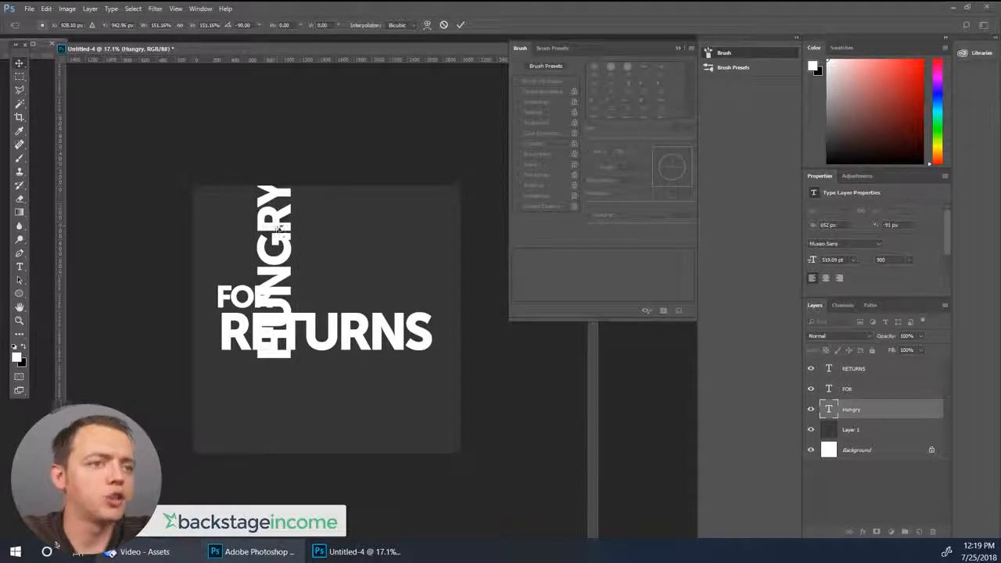
Place the vertical HUNGRY near the canvas's left edge and enlarge it proportionally to about 605 pt
{"action": "left_click_drag", "start_coordinate": [278, 227], "coordinate": [234, 276]}
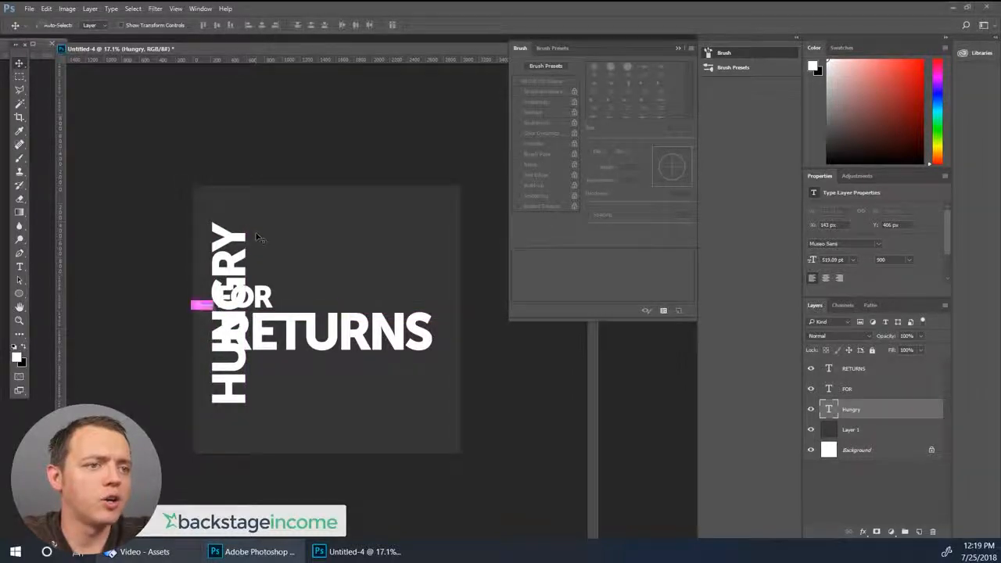
{"action": "key", "text": "ctrl+t"}
{"action": "left_click_drag", "start_coordinate": [266, 211], "coordinate": [270, 200]}
{"action": "key", "text": "Return"}
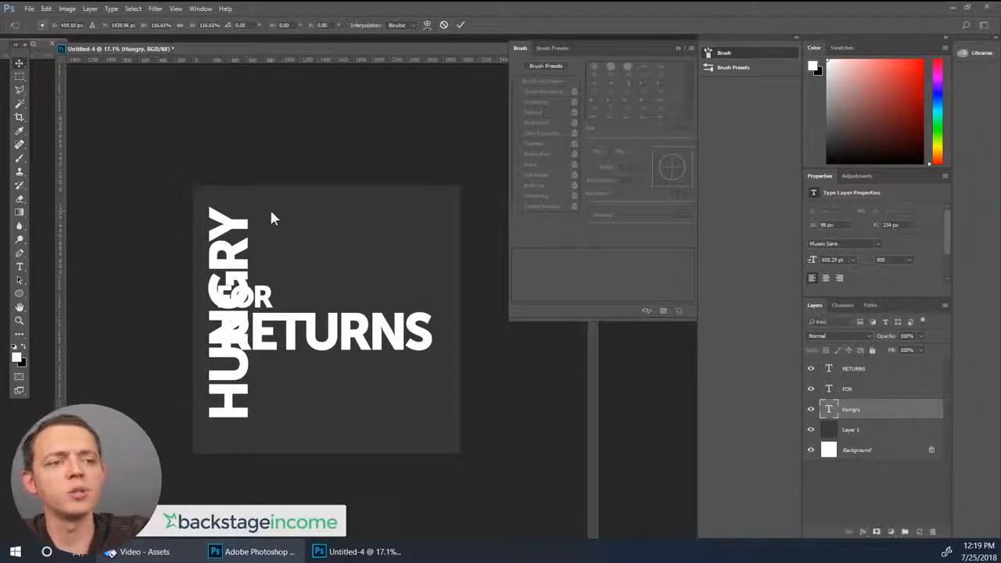
{"action": "key", "text": "shift+Right"}
{"action": "key", "text": "shift+Right"}
{"action": "key", "text": "shift+Right"}
{"action": "key", "text": "shift+Right"}
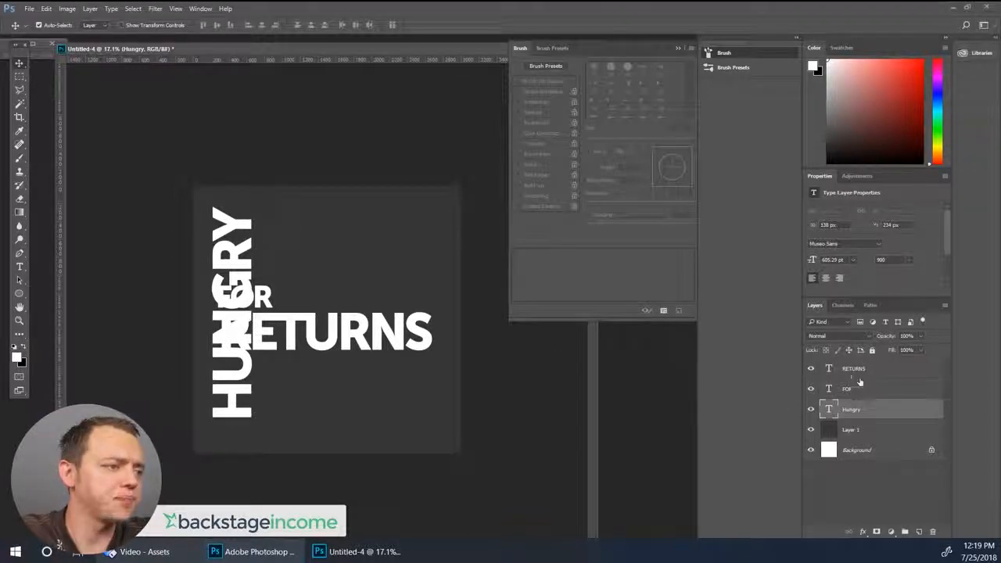
Move FOR and RETURNS together to the right until both clear the vertical HUNGRY by a small gap
{"action": "left_click", "coordinate": [859, 385]}
{"action": "left_click", "coordinate": [855, 371], "text": "shift"}
{"action": "key", "text": "shift+Right"}
{"action": "key", "text": "shift+Right"}
{"action": "key", "text": "shift+Right"}
{"action": "key", "text": "shift+Right"}
{"action": "key", "text": "shift+Right"}
{"action": "key", "text": "shift+Right"}
{"action": "key", "text": "shift+Right"}
{"action": "key", "text": "shift+Right"}
{"action": "key", "text": "shift+Right"}
{"action": "key", "text": "shift+Right"}
{"action": "key", "text": "shift+Right"}
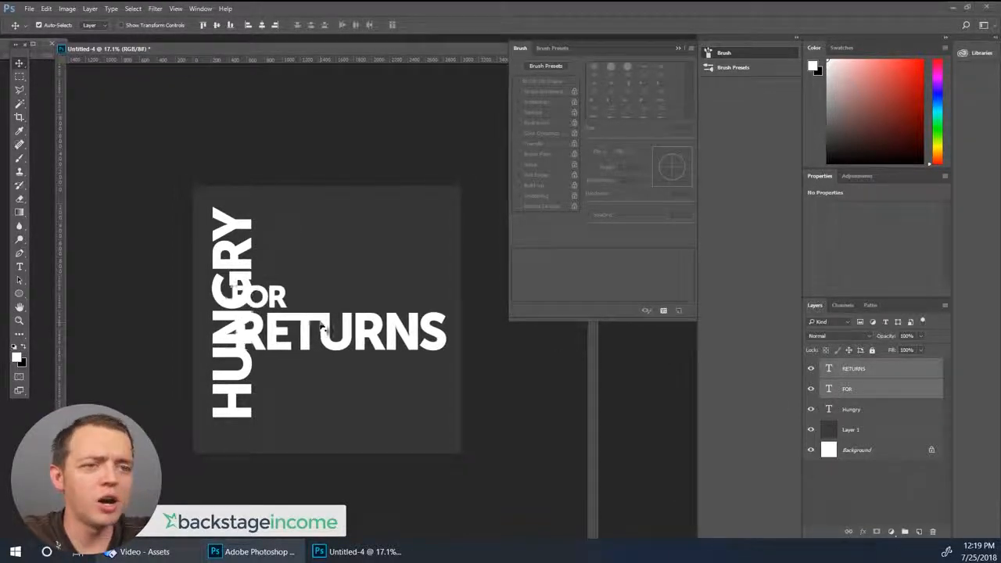
{"action": "key", "text": "shift+Right"}
{"action": "key", "text": "shift+Right"}
{"action": "key", "text": "shift+Right"}
{"action": "key", "text": "shift+Right"}
{"action": "key", "text": "shift+Right"}
{"action": "key", "text": "shift+Right"}
{"action": "key", "text": "shift+Right"}
{"action": "key", "text": "shift+Right"}
{"action": "key", "text": "shift+Right"}
{"action": "key", "text": "shift+Right"}
{"action": "key", "text": "shift+Right"}
{"action": "key", "text": "shift+Right"}
{"action": "key", "text": "shift+Right"}
{"action": "key", "text": "shift+Right"}
{"action": "key", "text": "shift+Right"}
{"action": "key", "text": "shift+Right"}
{"action": "key", "text": "shift+Right"}
{"action": "key", "text": "shift+Right"}
{"action": "key", "text": "shift+Right"}
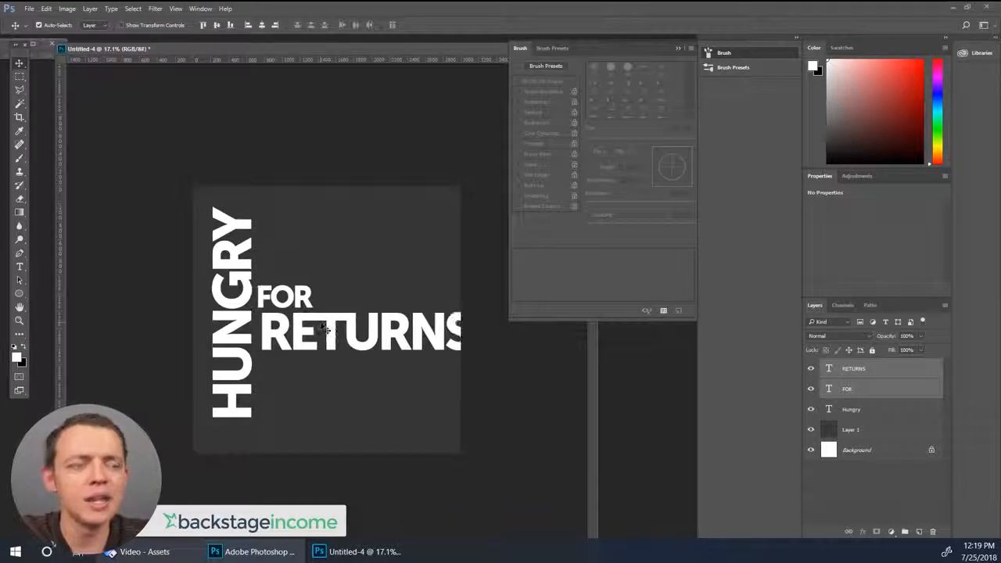
{"action": "key", "text": "shift+Right"}
{"action": "key", "text": "shift+Right"}
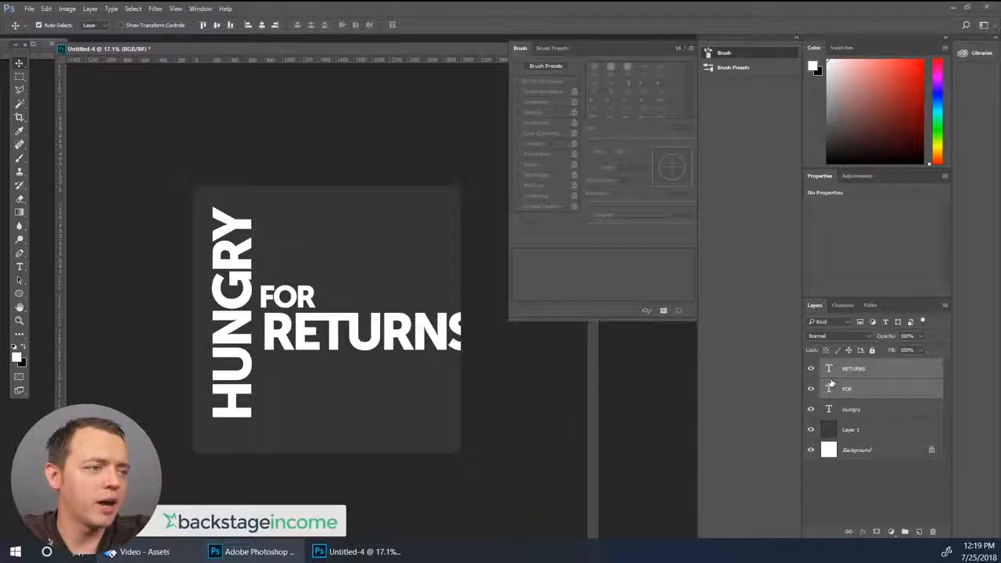
Rotate HUNGRY 90° clockwise back to horizontal and place it directly above FOR
{"action": "left_click_drag", "start_coordinate": [264, 220], "coordinate": [342, 344]}
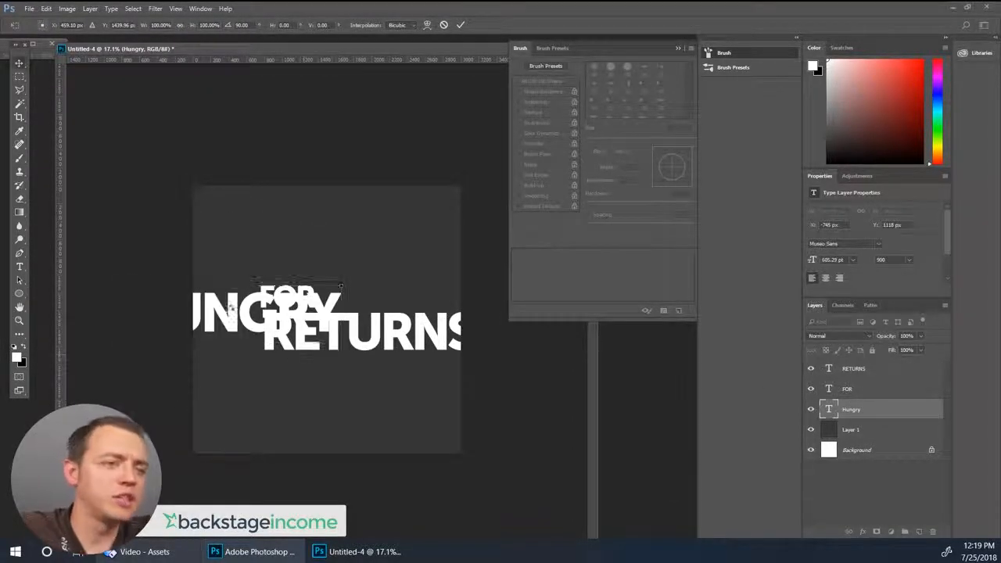
{"action": "key", "text": "Return"}
{"action": "left_click_drag", "start_coordinate": [226, 308], "coordinate": [346, 266]}
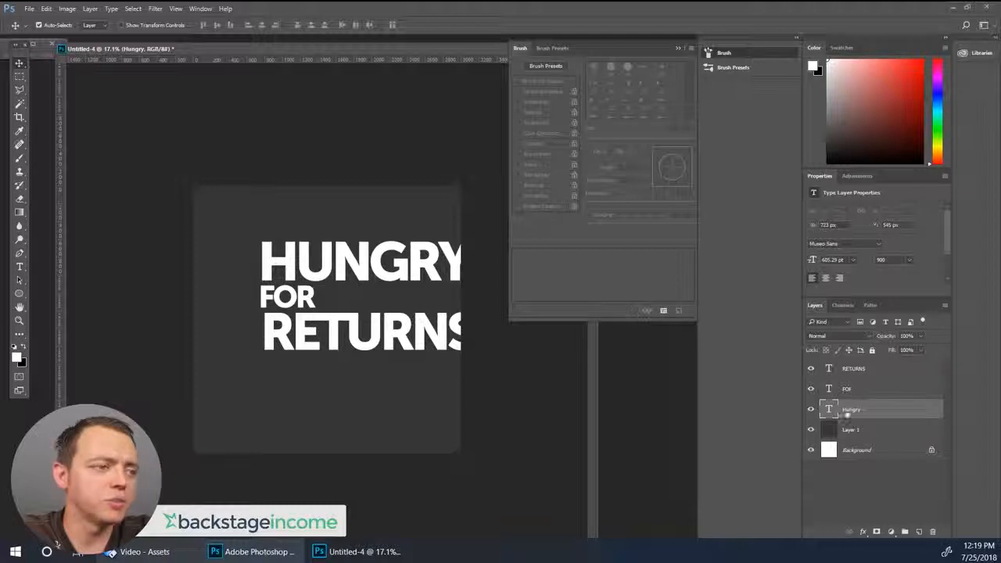
Nudge RETURNS about 40 px and HUNGRY about 12 px to the left to align both with FOR's left edge
{"action": "left_click", "coordinate": [863, 371]}
{"action": "key", "text": "shift+Left"}
{"action": "key", "text": "shift+Left"}
{"action": "key", "text": "shift+Left"}
{"action": "key", "text": "shift+Left"}
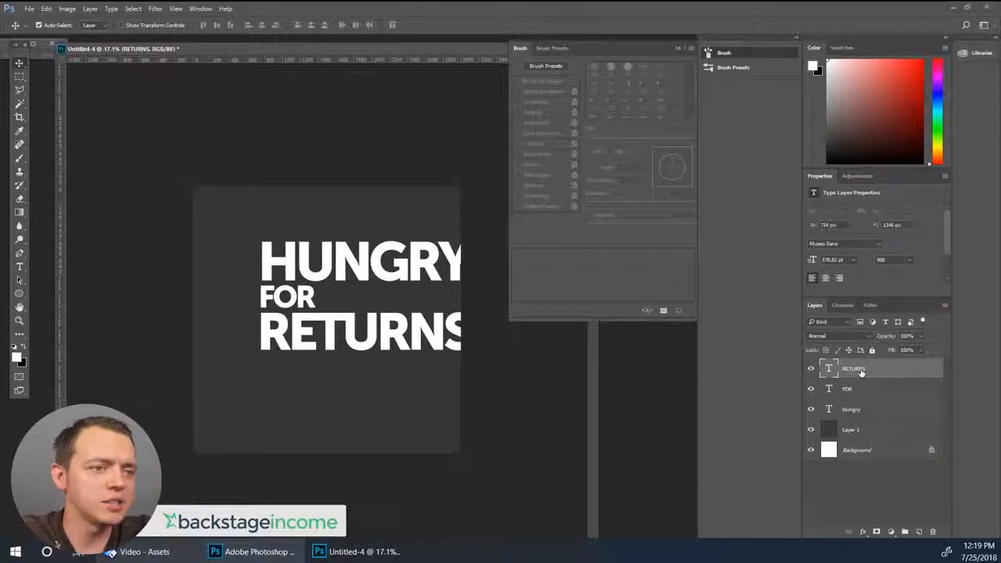
{"action": "left_click", "coordinate": [846, 416]}
{"action": "key", "text": "Left"}
{"action": "key", "text": "Left"}
{"action": "key", "text": "Left"}
{"action": "key", "text": "Left"}
{"action": "key", "text": "Left"}
{"action": "key", "text": "Left"}
{"action": "key", "text": "Left"}
{"action": "key", "text": "Left"}
{"action": "key", "text": "Left"}
{"action": "key", "text": "Left"}
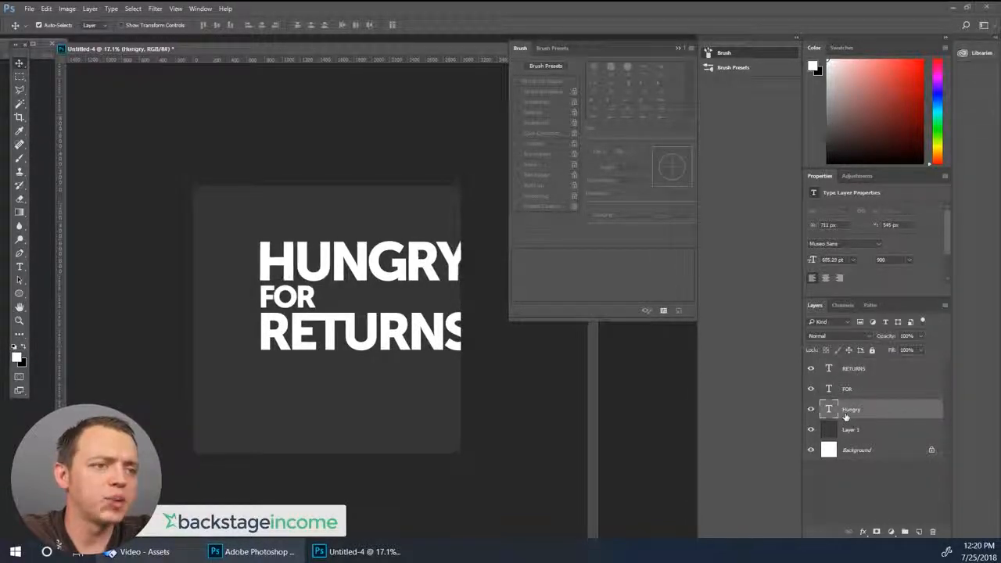
Move HUNGRY, FOR and RETURNS together about 500 px to the left so the whole title fits on the canvas
{"action": "left_click", "coordinate": [857, 372], "text": "shift"}
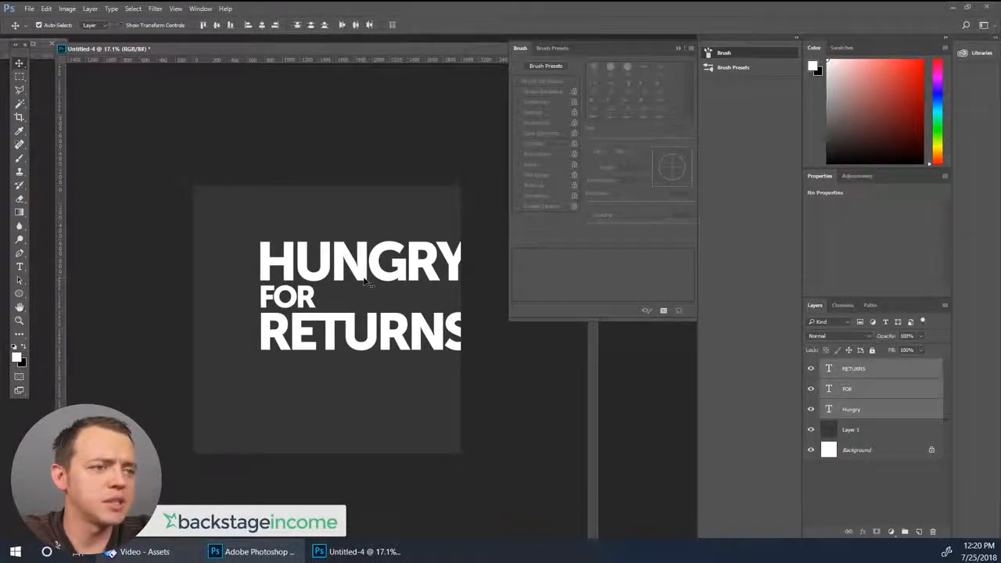
{"action": "key", "text": "shift+Left"}
{"action": "key", "text": "shift+Left"}
{"action": "key", "text": "shift+Left"}
{"action": "key", "text": "shift+Left"}
{"action": "key", "text": "shift+Left"}
{"action": "key", "text": "shift+Left"}
{"action": "key", "text": "shift+Left"}
{"action": "key", "text": "shift+Left"}
{"action": "key", "text": "shift+Left"}
{"action": "key", "text": "shift+Left"}
{"action": "key", "text": "shift+Left"}
{"action": "key", "text": "shift+Left"}
{"action": "key", "text": "shift+Left"}
{"action": "key", "text": "shift+Left"}
{"action": "key", "text": "shift+Left"}
{"action": "key", "text": "shift+Left"}
{"action": "key", "text": "shift+Left"}
{"action": "key", "text": "shift+Left"}
{"action": "key", "text": "shift+Left"}
{"action": "key", "text": "shift+Left"}
{"action": "key", "text": "shift+Left"}
{"action": "key", "text": "shift+Left"}
{"action": "key", "text": "shift+Left"}
{"action": "key", "text": "shift+Left"}
{"action": "key", "text": "shift+Left"}
{"action": "key", "text": "shift+Left"}
{"action": "key", "text": "shift+Left"}
{"action": "key", "text": "shift+Left"}
{"action": "key", "text": "shift+Left"}
{"action": "key", "text": "shift+Left"}
{"action": "key", "text": "shift+Left"}
{"action": "key", "text": "shift+Left"}
{"action": "key", "text": "shift+Left"}
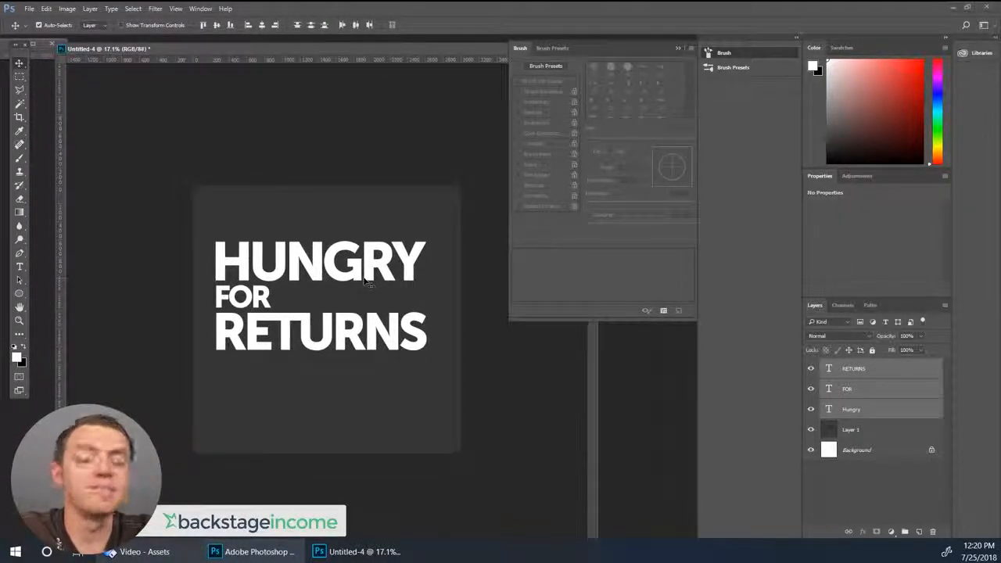
Tilt the three title text layers together slightly counterclockwise and move them down into the lower part of the canvas
{"action": "left_click", "coordinate": [888, 420]}
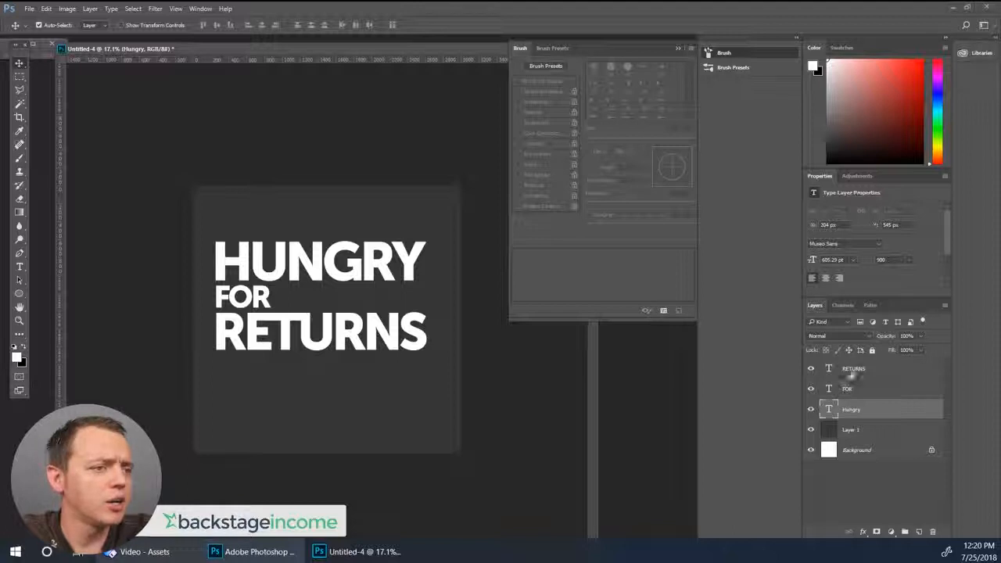
{"action": "key", "text": "ctrl+t"}
{"action": "left_click_drag", "start_coordinate": [443, 226], "coordinate": [438, 217]}
{"action": "key", "text": "Return"}
{"action": "left_click_drag", "start_coordinate": [319, 270], "coordinate": [326, 329]}
Outline a slanted band around the title, past both canvas sides, with the Polygonal Lasso and add a new layer above Layer 1
{"action": "left_click", "coordinate": [19, 91]}
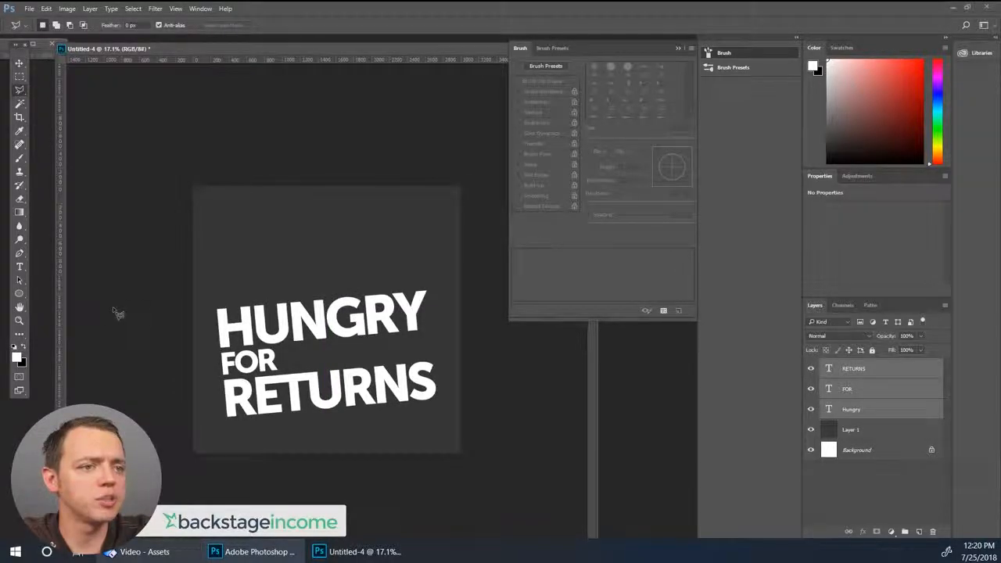
{"action": "left_click", "coordinate": [159, 301]}
{"action": "left_click", "coordinate": [493, 267]}
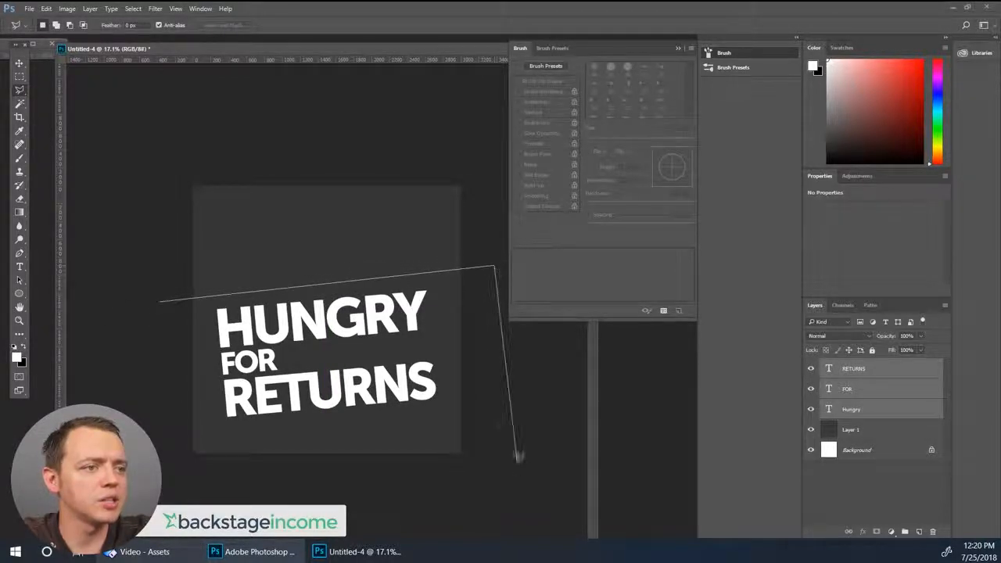
{"action": "left_click", "coordinate": [484, 407]}
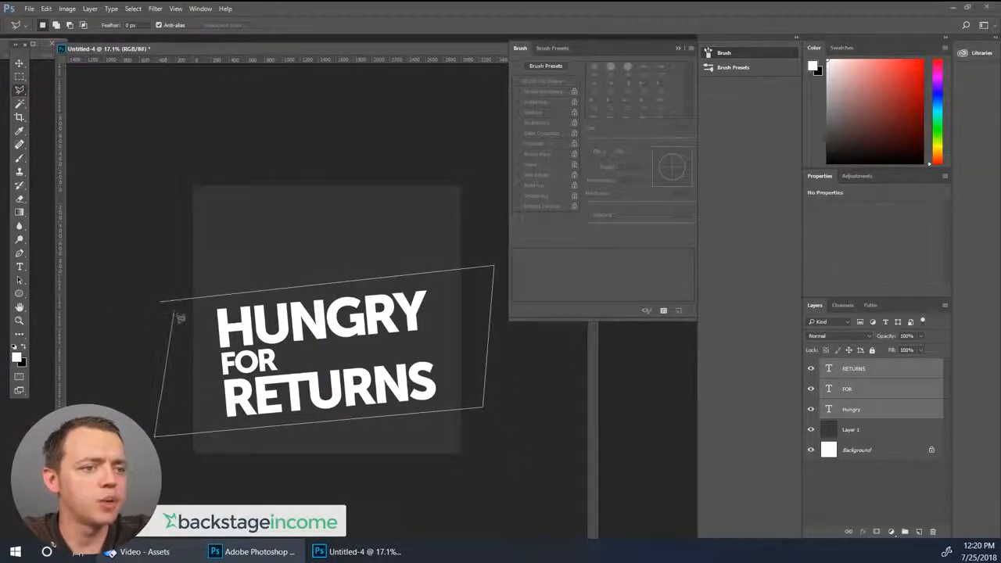
{"action": "left_click", "coordinate": [175, 312]}
{"action": "left_click", "coordinate": [882, 426]}
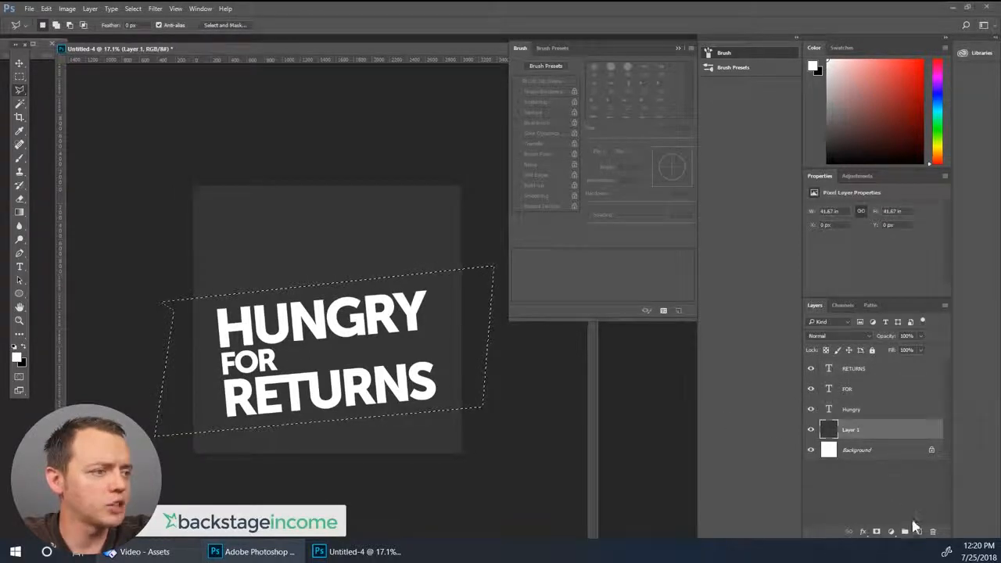
{"action": "left_click", "coordinate": [918, 532]}
Paint the selected band behind the title with green #74ab53 using the Brush, and clear the selection
{"action": "left_click", "coordinate": [20, 157]}
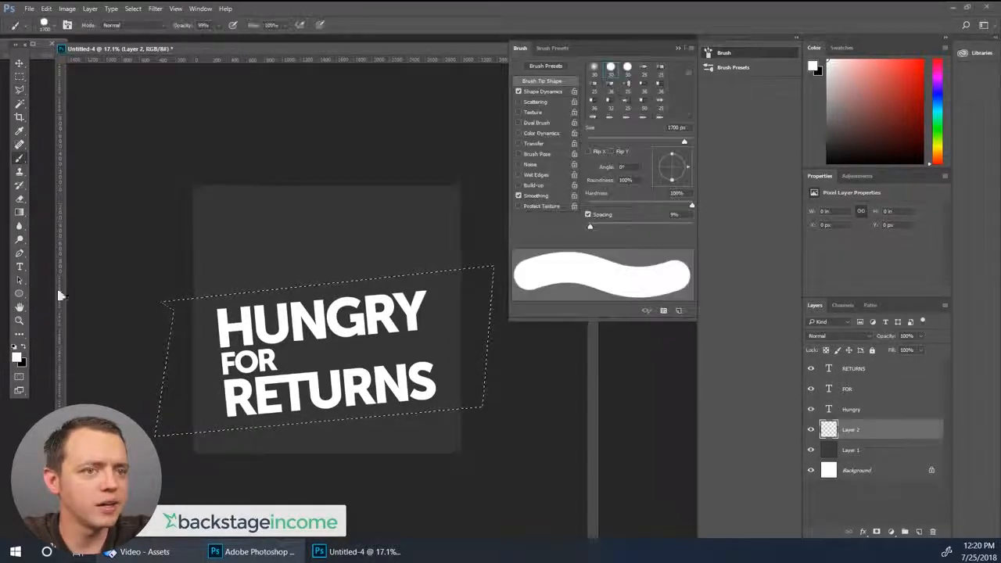
{"action": "left_click", "coordinate": [16, 357]}
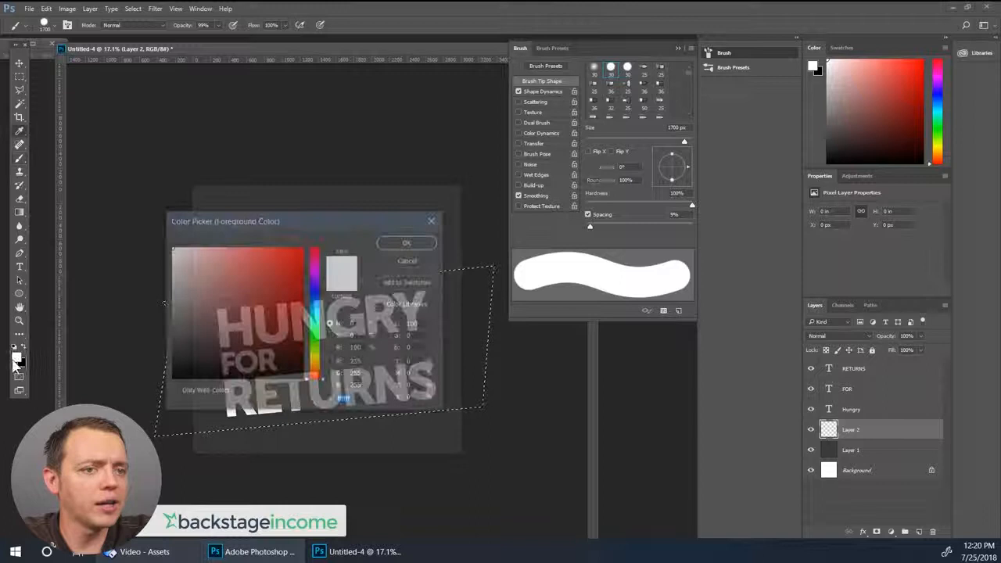
{"action": "left_click", "coordinate": [315, 340]}
{"action": "left_click_drag", "start_coordinate": [321, 344], "coordinate": [321, 345]}
{"action": "left_click", "coordinate": [237, 288]}
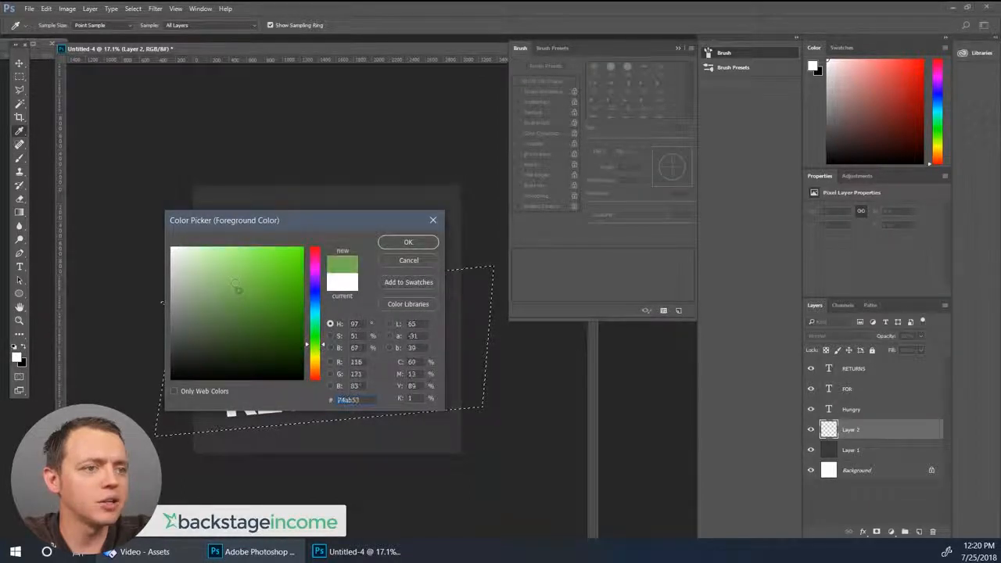
{"action": "left_click", "coordinate": [408, 244]}
{"action": "mouse_move", "coordinate": [474, 301]}
{"action": "left_mouse_down"}
{"action": "mouse_move", "coordinate": [435, 330]}
{"action": "mouse_move", "coordinate": [216, 391]}
{"action": "left_mouse_up"}
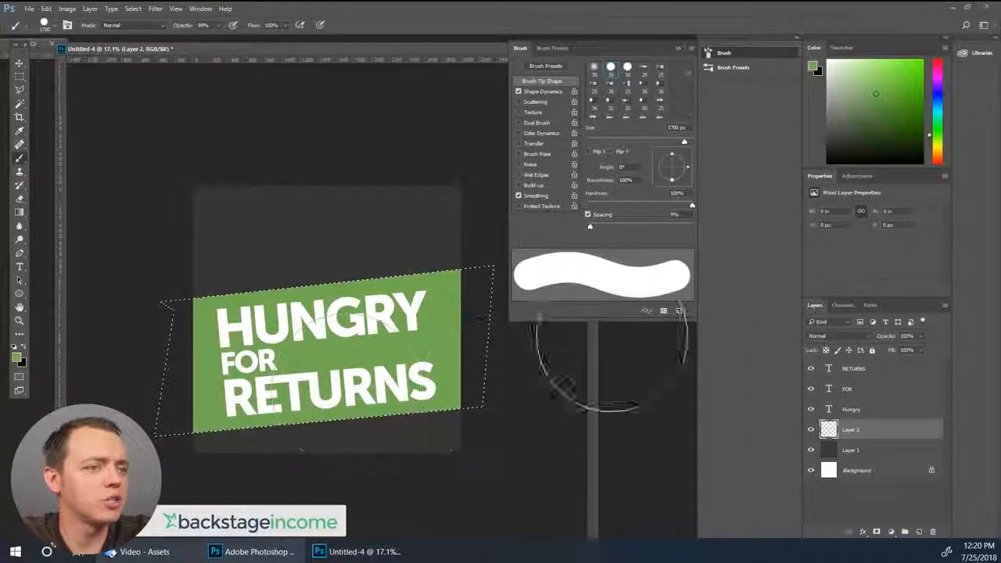
{"action": "key", "text": "ctrl+d"}
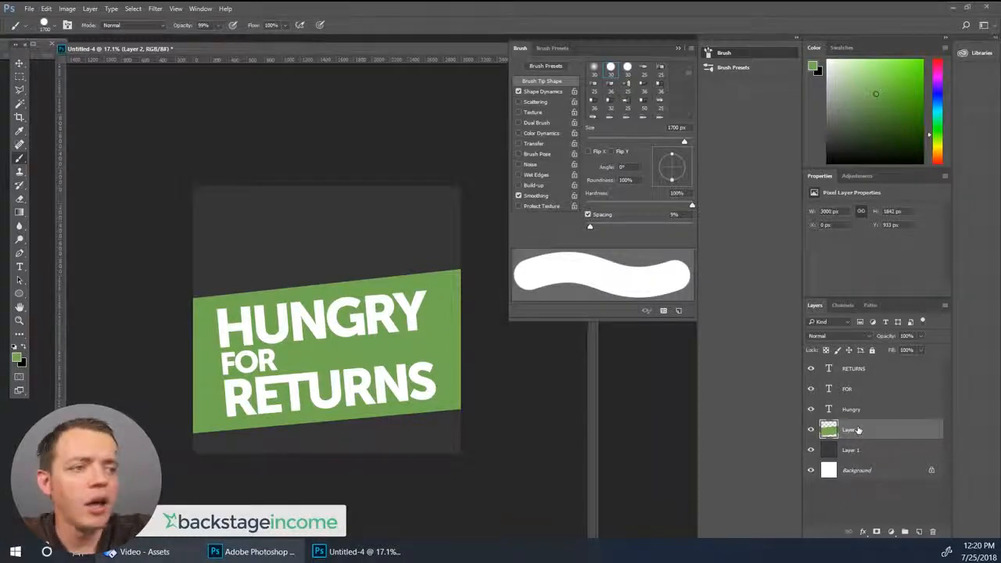
Add a Color Overlay effect to the green band's layer and open its overlay colour for editing
{"action": "right_click", "coordinate": [858, 431]}
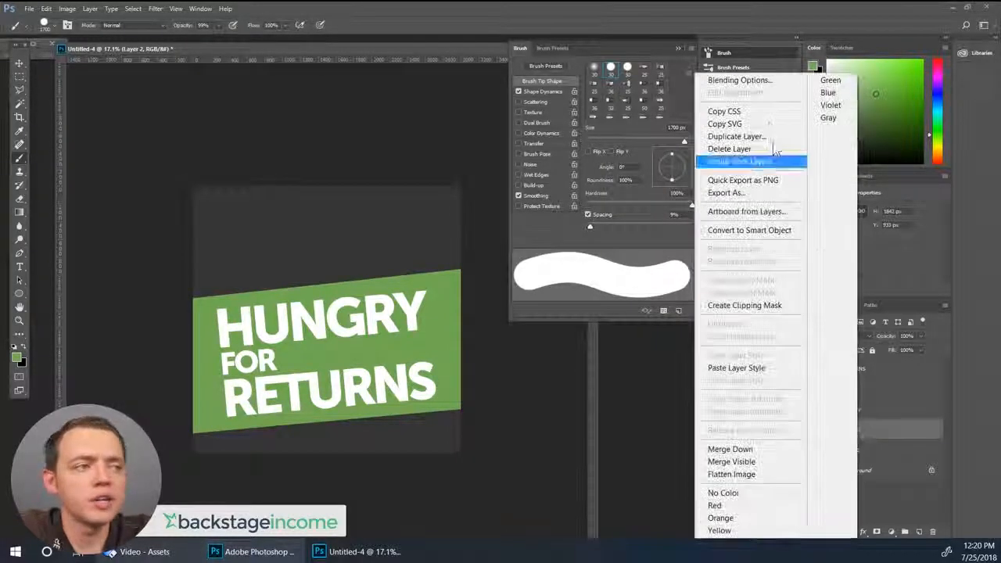
{"action": "left_click", "coordinate": [750, 77]}
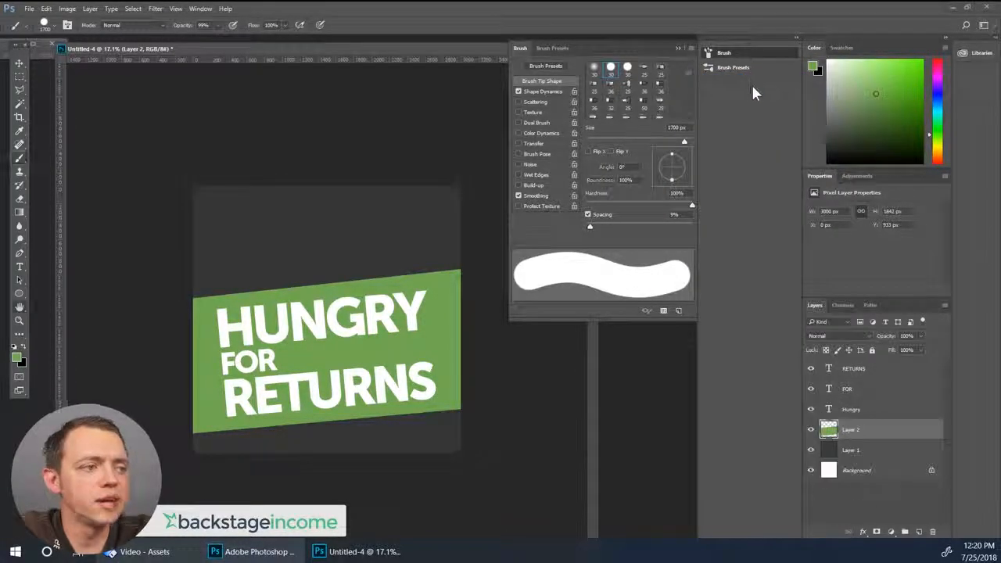
{"action": "key", "text": "h"}
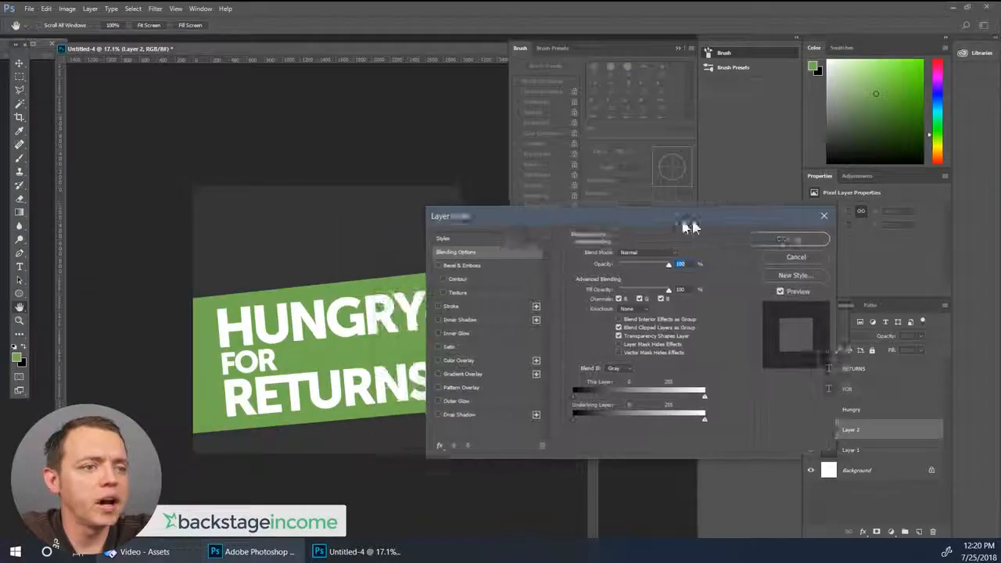
{"action": "left_click", "coordinate": [526, 358]}
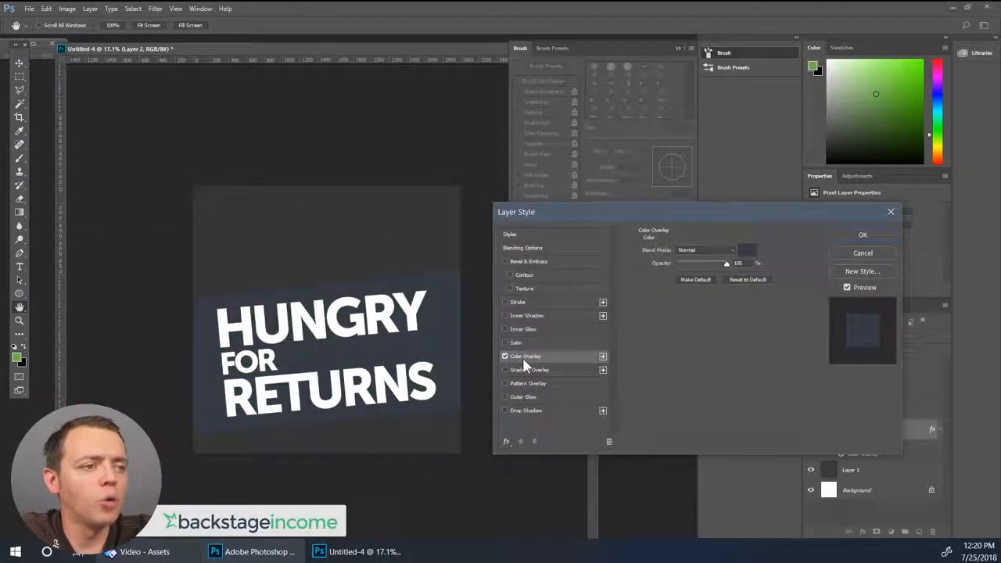
{"action": "left_click", "coordinate": [747, 249]}
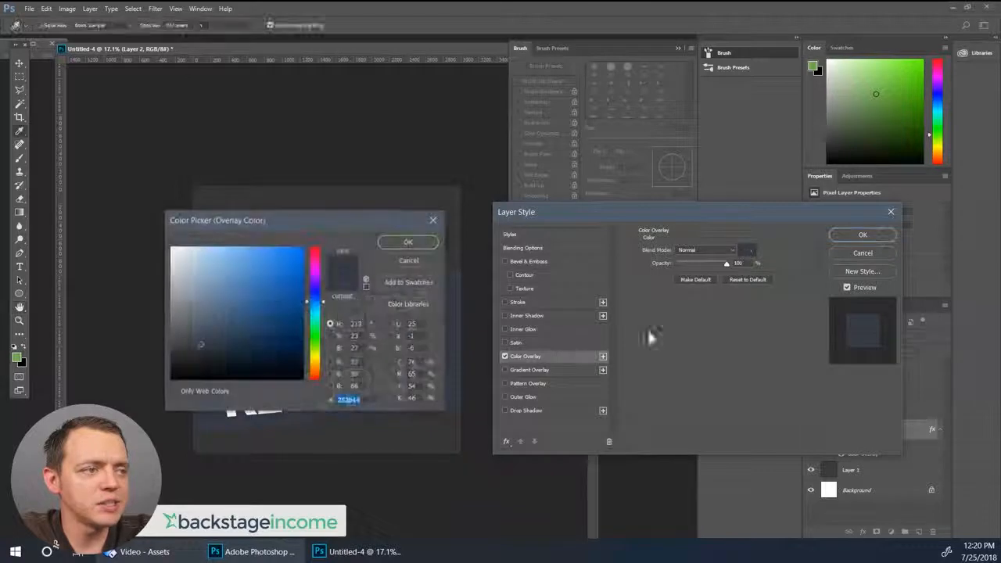
{"action": "left_click_drag", "start_coordinate": [308, 237], "coordinate": [743, 275]}
Try different overlay colours for the band, including blue #6167e9 and purple #944bef
{"action": "left_click", "coordinate": [754, 405]}
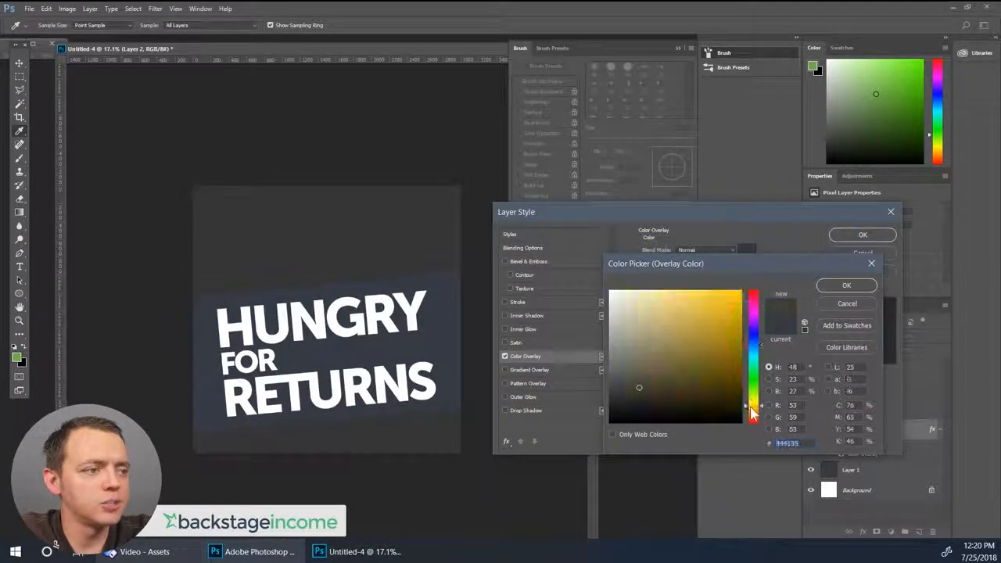
{"action": "mouse_move", "coordinate": [683, 304]}
{"action": "left_mouse_down"}
{"action": "mouse_move", "coordinate": [680, 292]}
{"action": "mouse_move", "coordinate": [700, 329]}
{"action": "mouse_move", "coordinate": [720, 331]}
{"action": "mouse_move", "coordinate": [675, 317]}
{"action": "mouse_move", "coordinate": [687, 299]}
{"action": "left_mouse_up"}
{"action": "left_click", "coordinate": [754, 369]}
{"action": "left_click", "coordinate": [756, 335]}
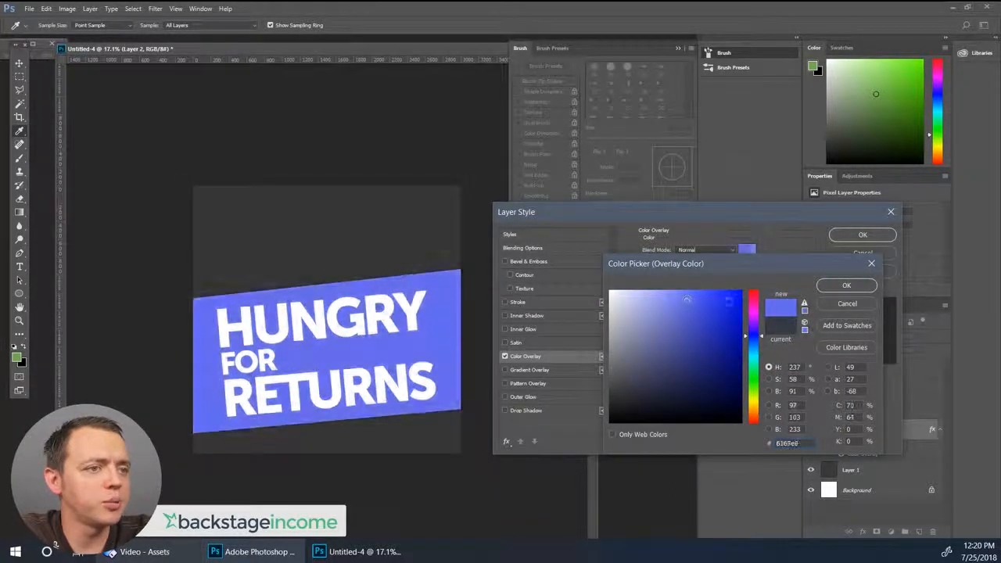
{"action": "left_click", "coordinate": [754, 326]}
{"action": "left_click", "coordinate": [700, 298]}
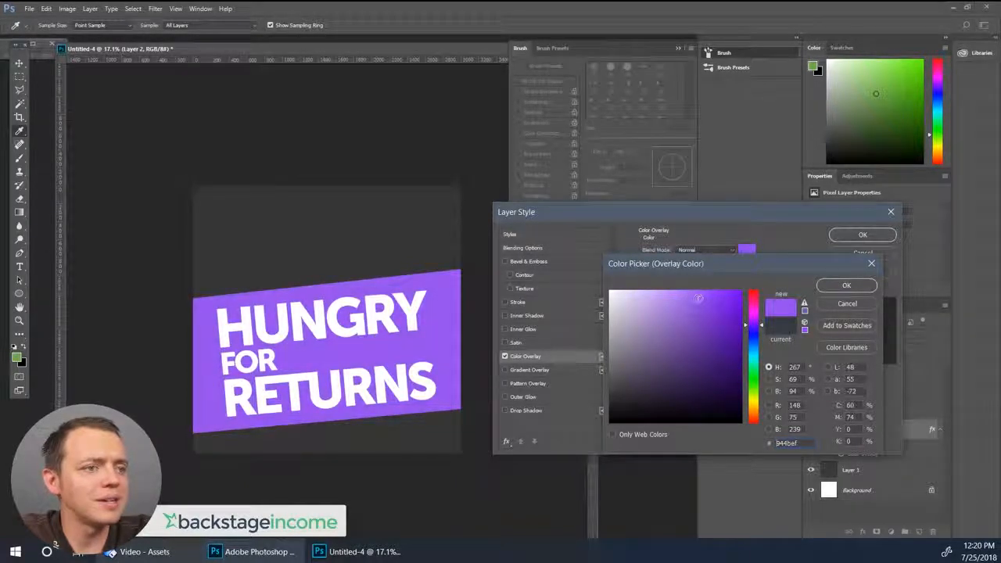
Try magenta overlay colours for the band, including #d63fc2, #c143b1 and #c267b6
{"action": "left_click_drag", "start_coordinate": [751, 326], "coordinate": [751, 310]}
{"action": "left_click", "coordinate": [702, 312]}
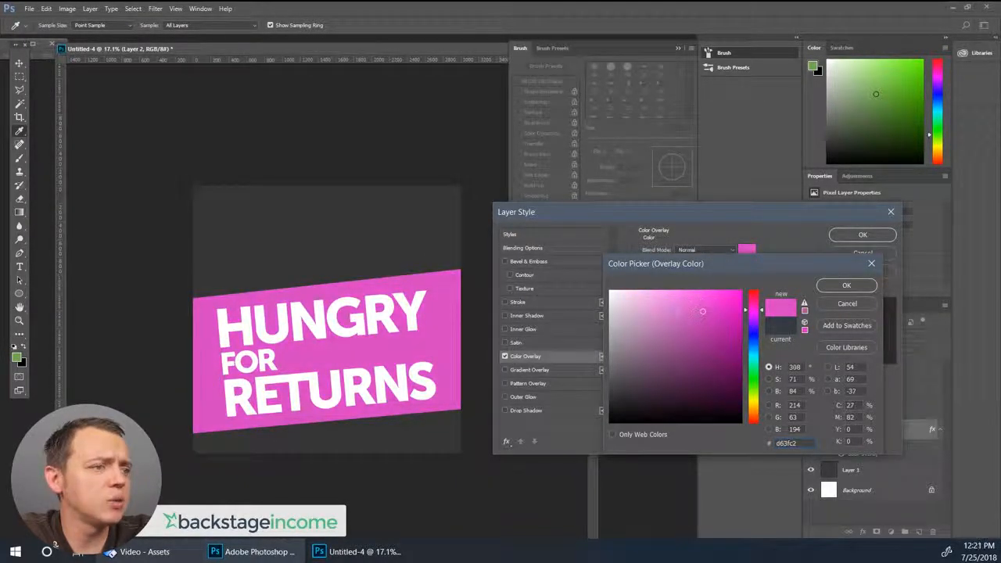
{"action": "left_click", "coordinate": [679, 312]}
{"action": "left_click", "coordinate": [712, 313]}
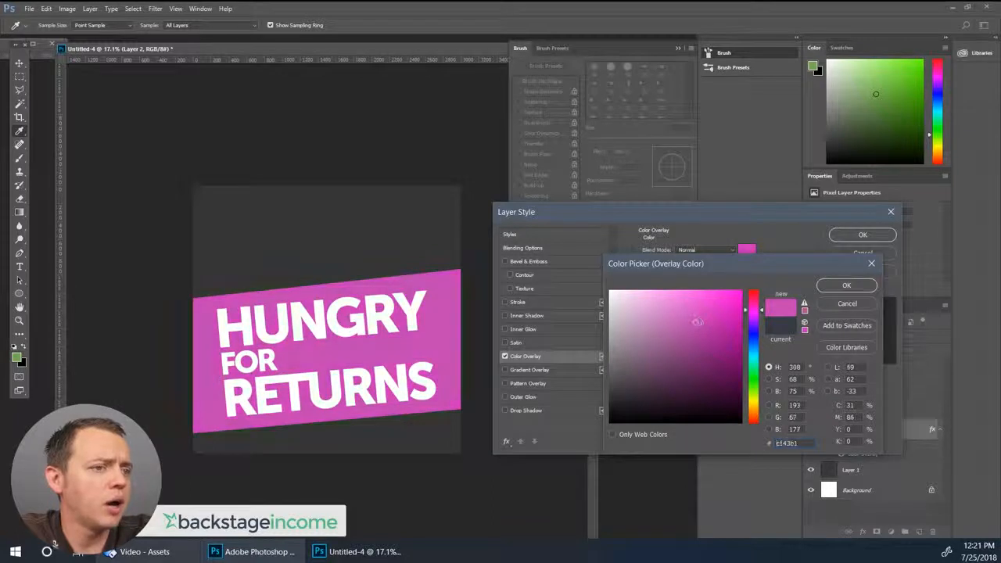
{"action": "left_click", "coordinate": [690, 302]}
{"action": "left_click_drag", "start_coordinate": [675, 313], "coordinate": [671, 323]}
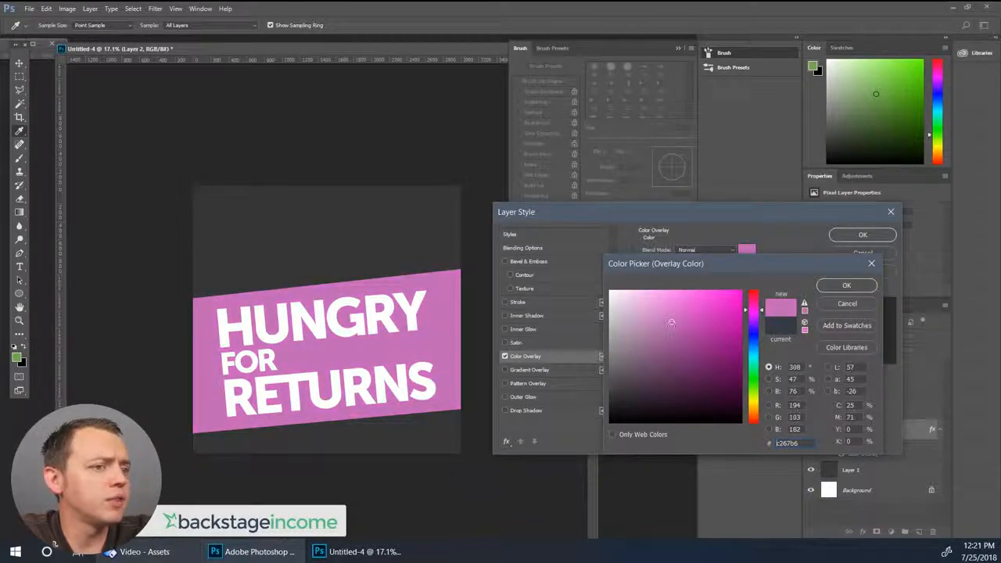
Set the band's overlay colour to a bright pink with hue 320° and apply the layer style
{"action": "left_click_drag", "start_coordinate": [761, 312], "coordinate": [761, 307]}
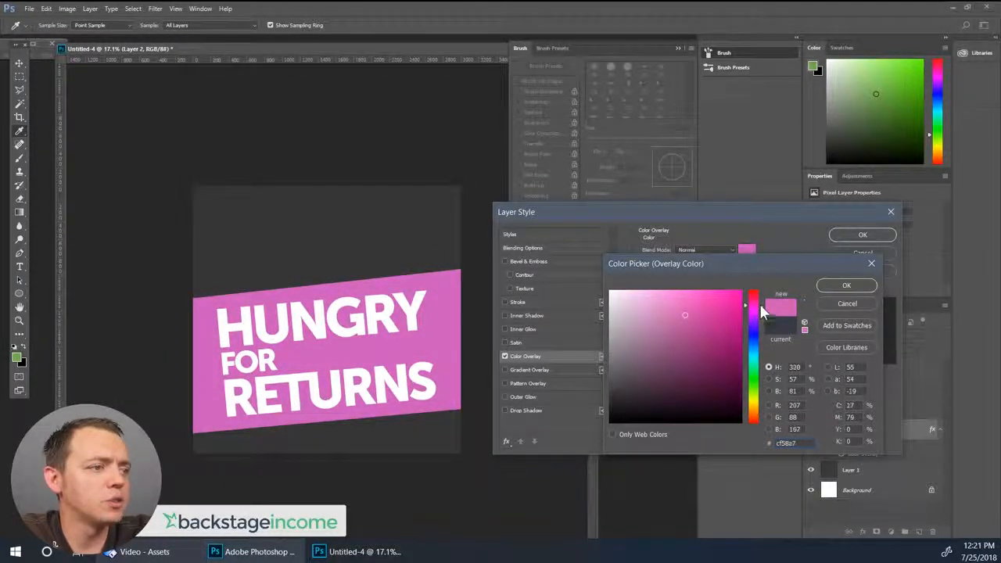
{"action": "left_click", "coordinate": [693, 301]}
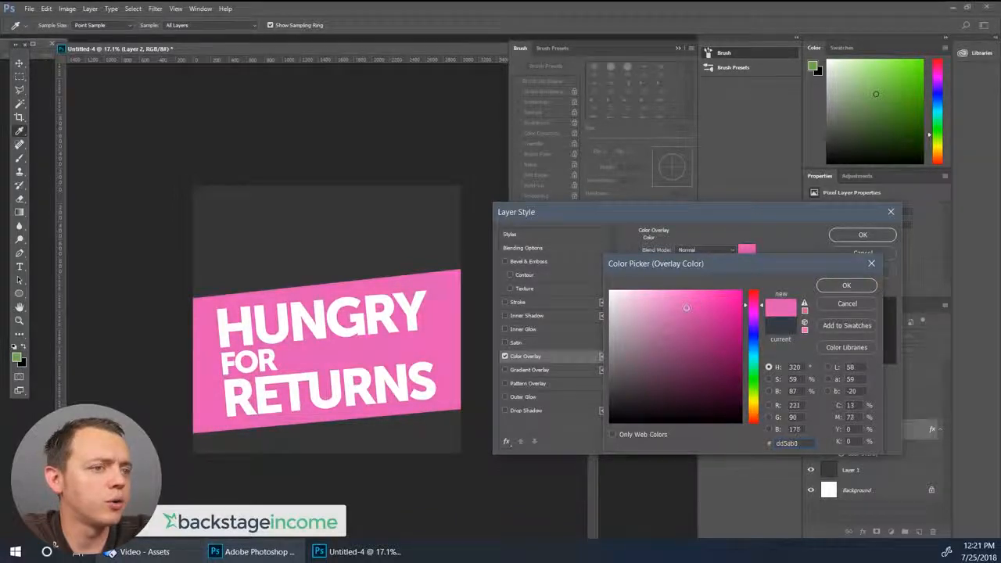
{"action": "left_click", "coordinate": [845, 286]}
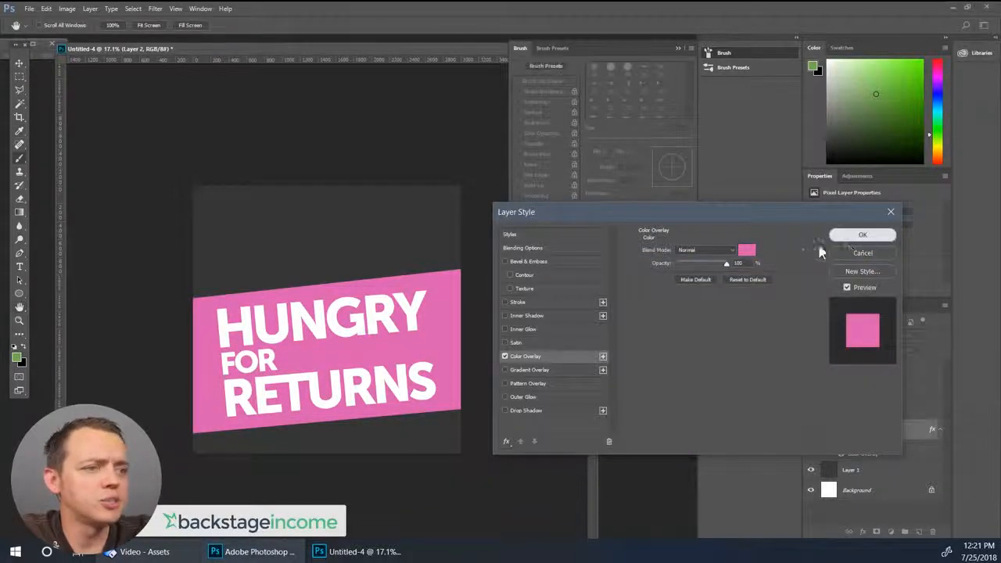
{"action": "left_click", "coordinate": [860, 235]}
{"action": "key", "text": "b"}
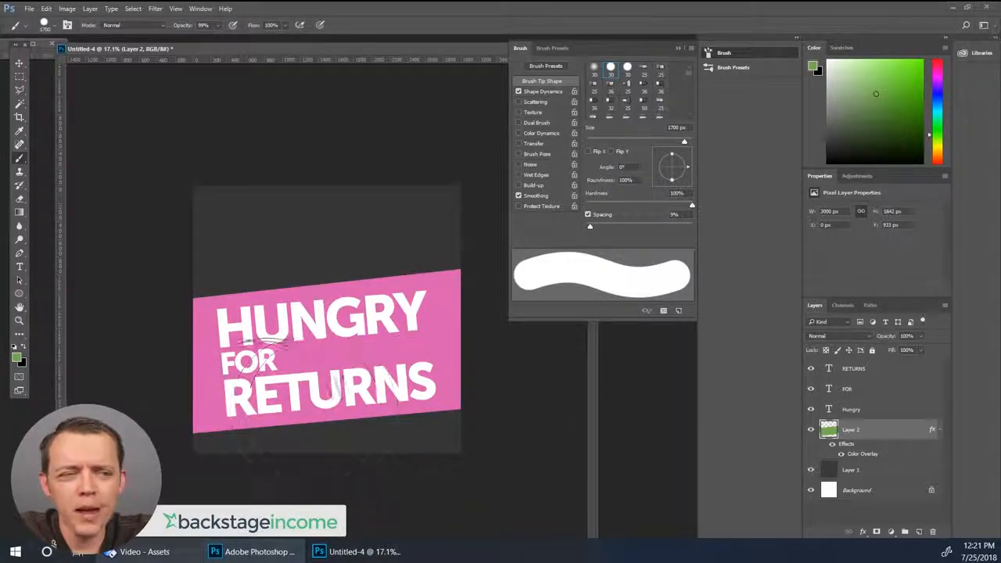
Switch to the file manager and look through the green-screen portraits in Video - Assets > Faceshots > Greenscreen-2018
{"action": "left_click", "coordinate": [141, 552]}
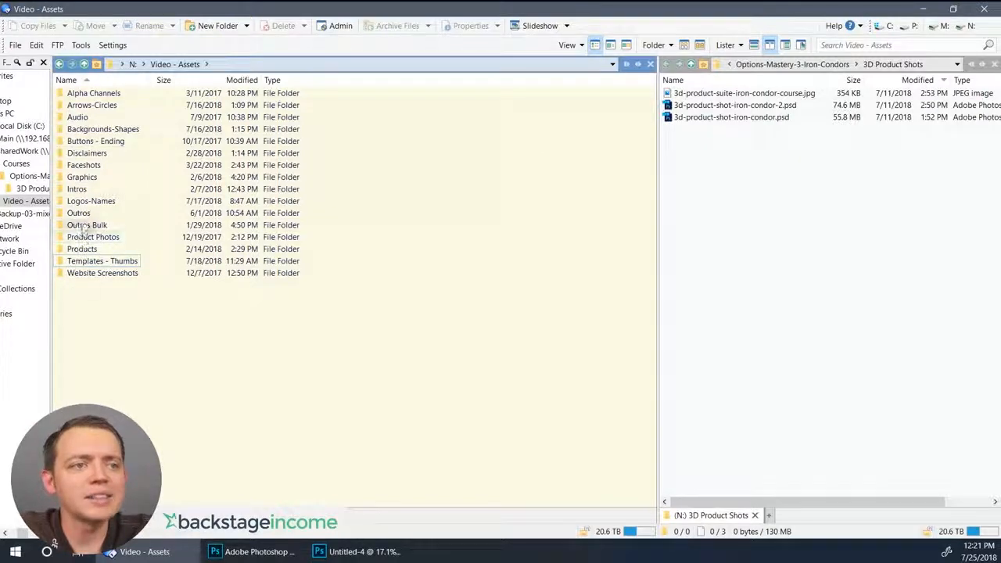
{"action": "double_click", "coordinate": [88, 167]}
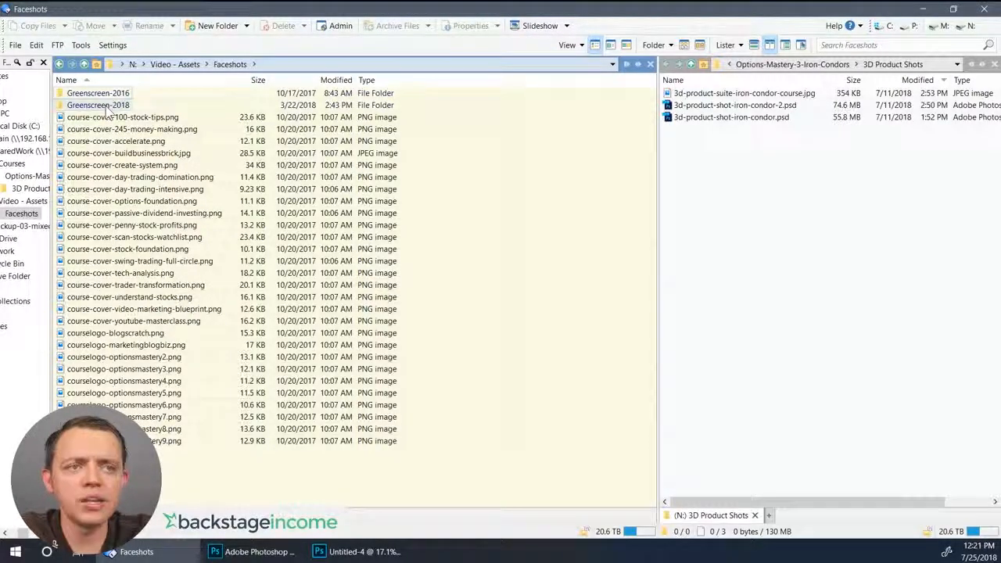
{"action": "double_click", "coordinate": [101, 106]}
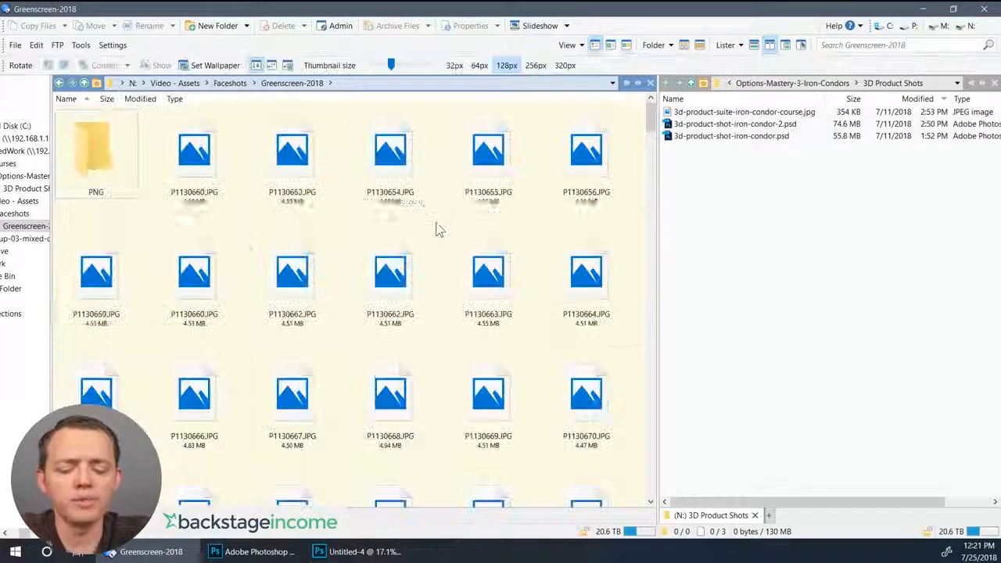
{"action": "scroll", "coordinate": [309, 261], "scroll_direction": "down", "scroll_amount": 5}
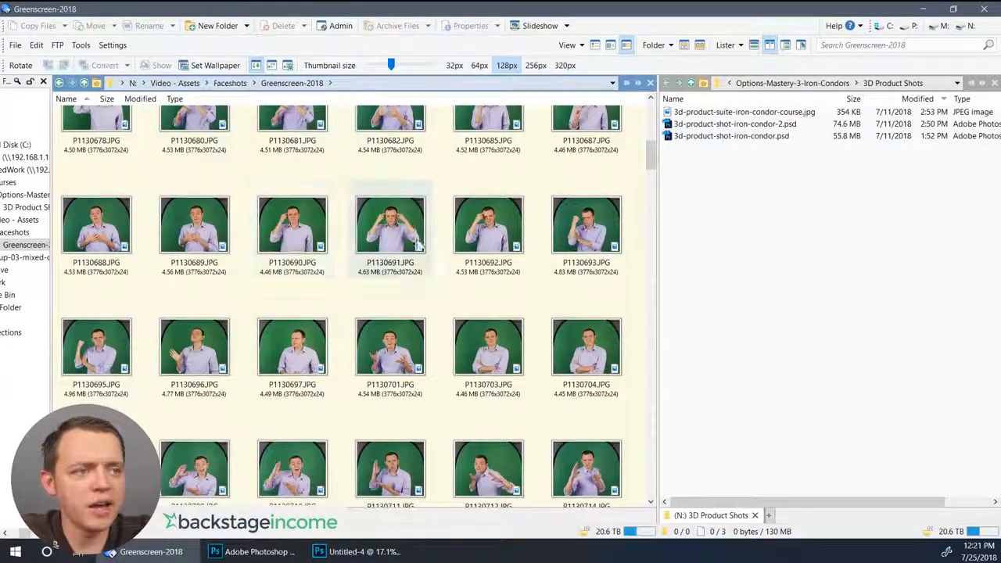
Look through the cut-out portraits in the PNG subfolder of Greenscreen-2018
{"action": "scroll", "coordinate": [321, 242], "scroll_direction": "up", "scroll_amount": 5}
{"action": "double_click", "coordinate": [95, 157]}
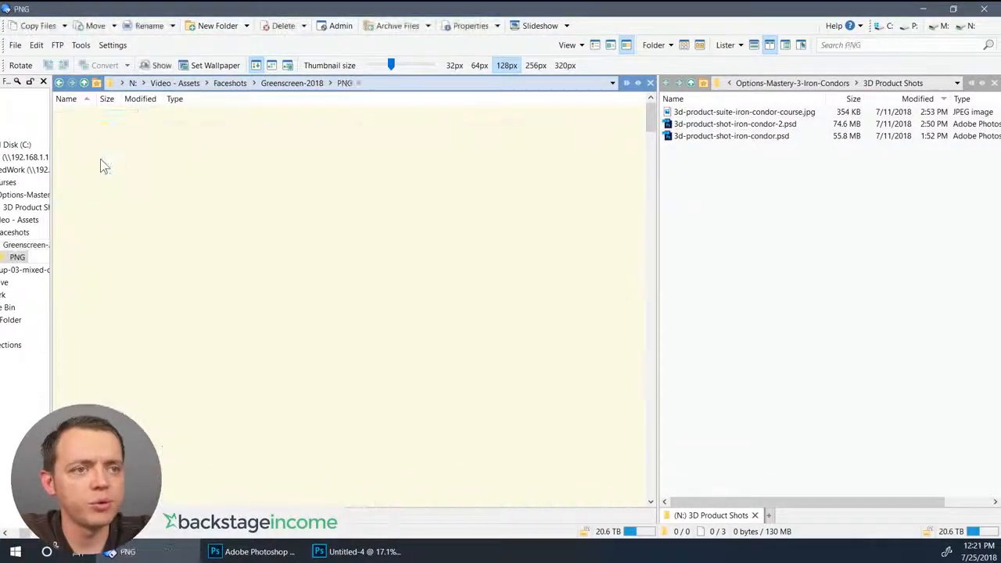
{"action": "scroll", "coordinate": [409, 321], "scroll_direction": "down", "scroll_amount": 5}
{"action": "scroll", "coordinate": [407, 320], "scroll_direction": "down", "scroll_amount": 10}
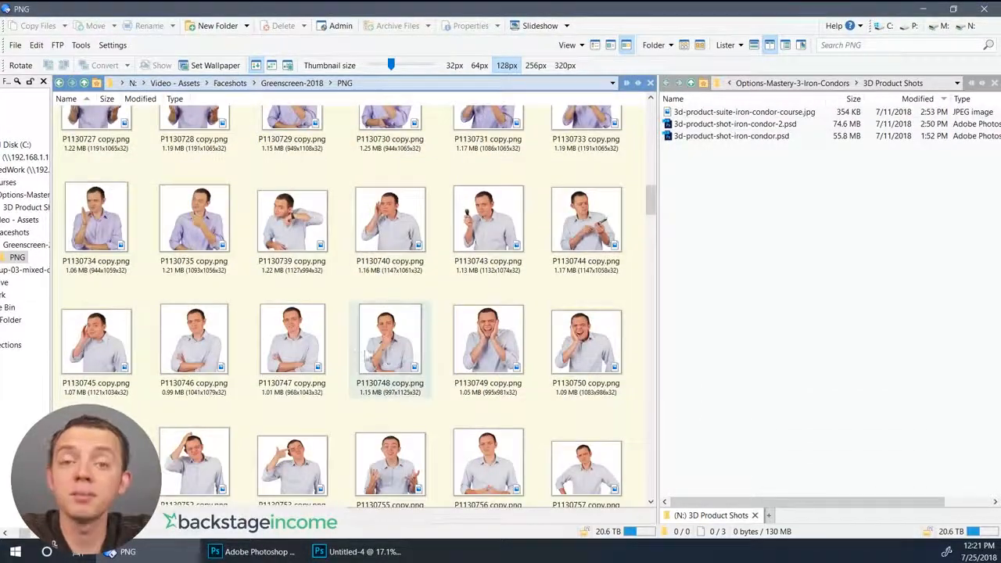
Place the green-screen photo P1130846.JPG from the Greenscreen-2018 folder onto the cover canvas in Photoshop
{"action": "left_click", "coordinate": [83, 82]}
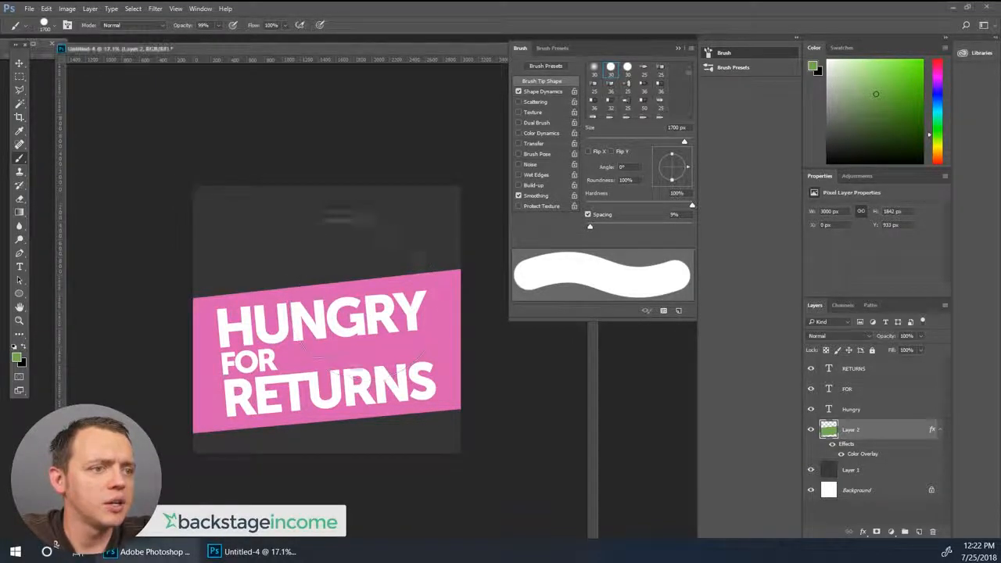
{"action": "left_click", "coordinate": [19, 64]}
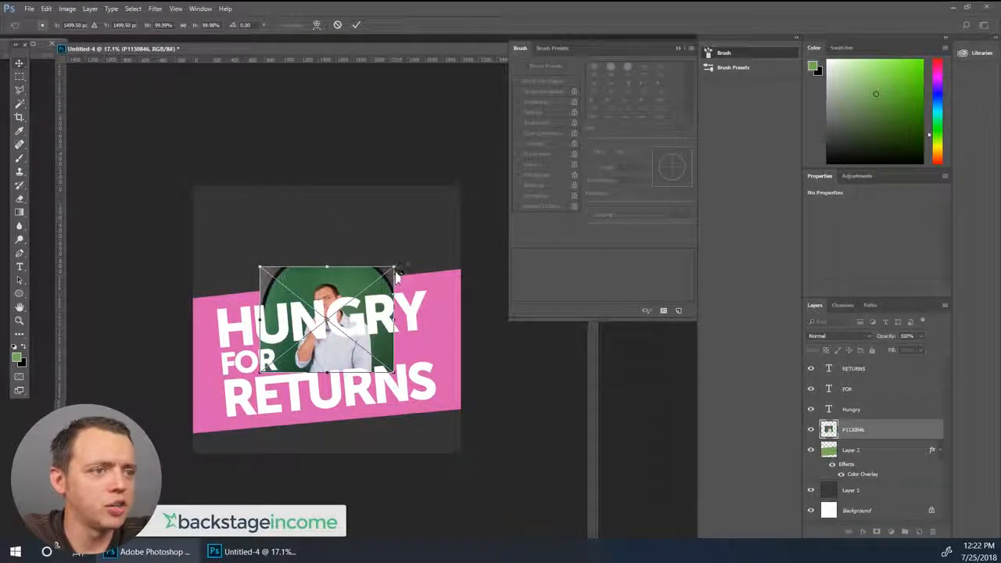
{"action": "key", "text": "Return"}
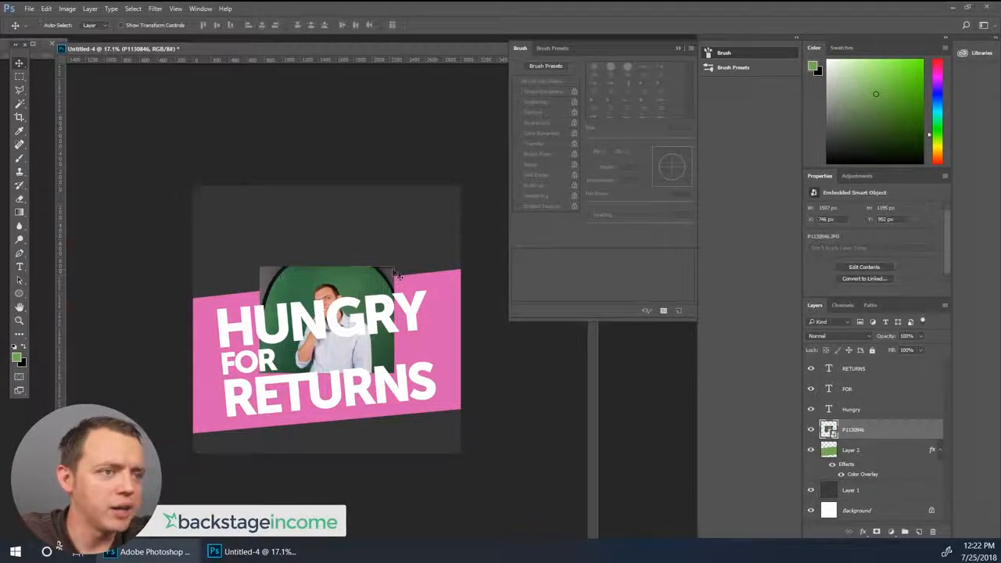
Enlarge the placed portrait to about 2768 px wide and move its layer above the RETURNS text layer
{"action": "key", "text": "ctrl+t"}
{"action": "left_click_drag", "start_coordinate": [397, 265], "coordinate": [453, 220]}
{"action": "key", "text": "Return"}
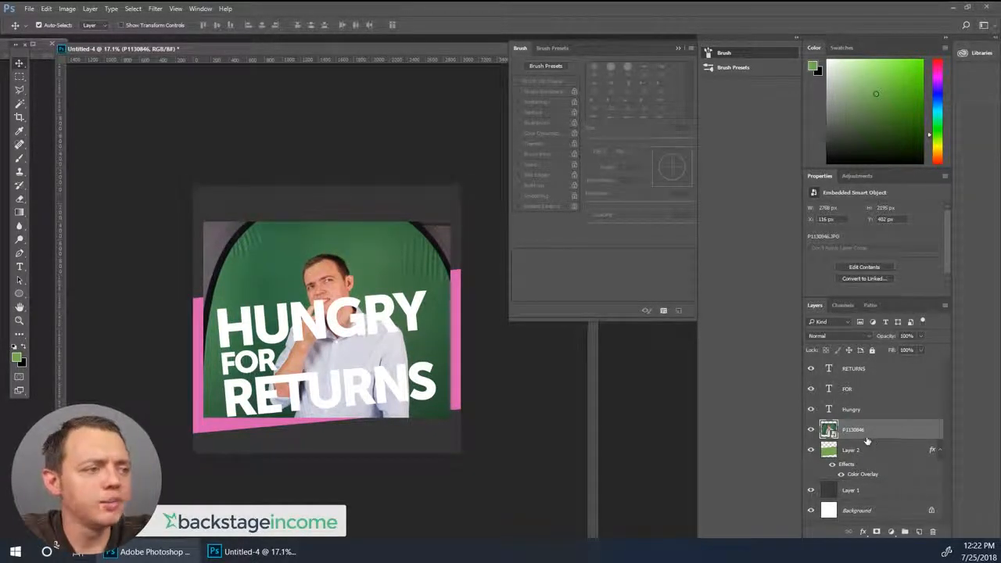
{"action": "left_click_drag", "start_coordinate": [867, 440], "coordinate": [862, 368]}
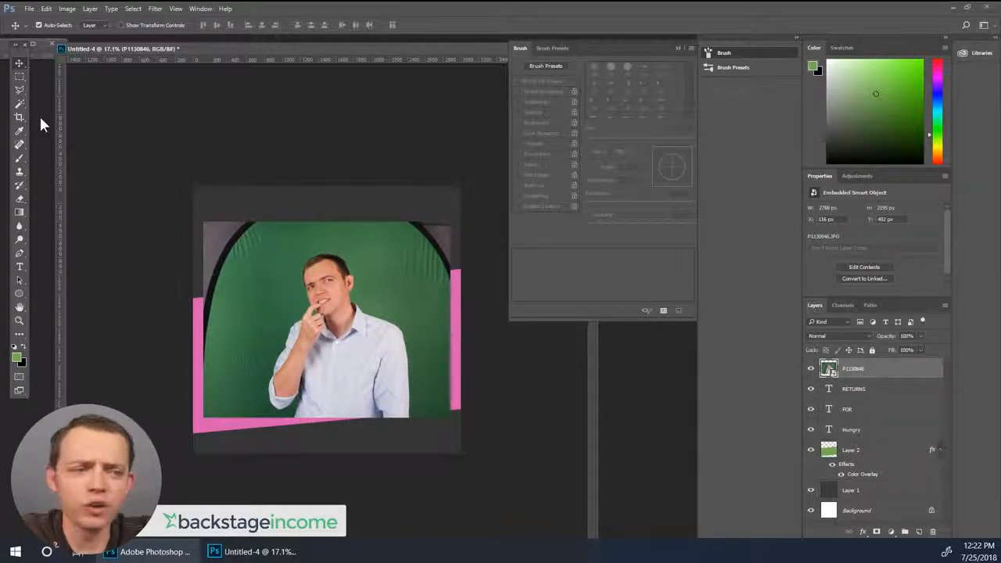
Select the green backdrop around the man with the Magic Wand, adding the enclosed green area beneath his chin
{"action": "left_click", "coordinate": [19, 108]}
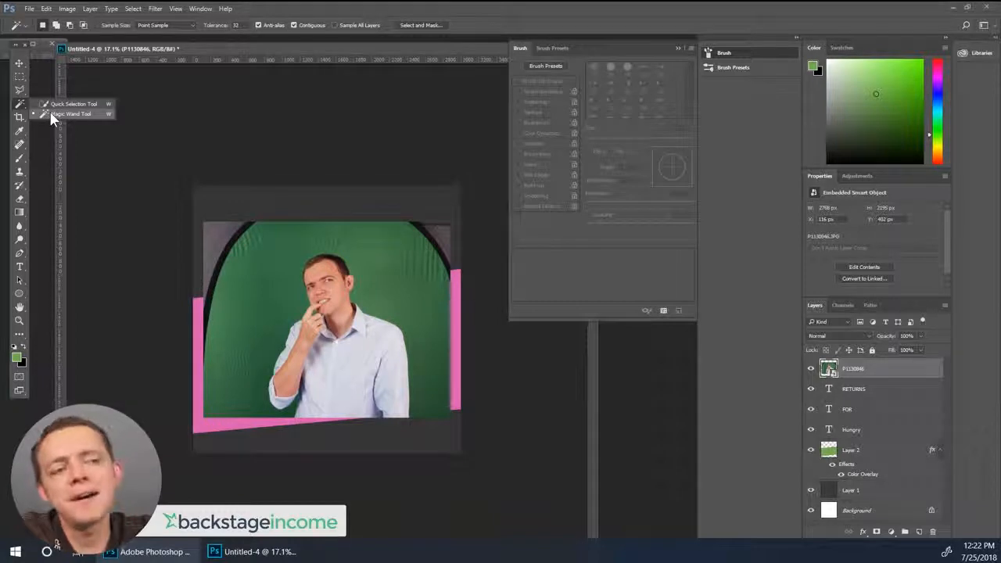
{"action": "left_click", "coordinate": [51, 116]}
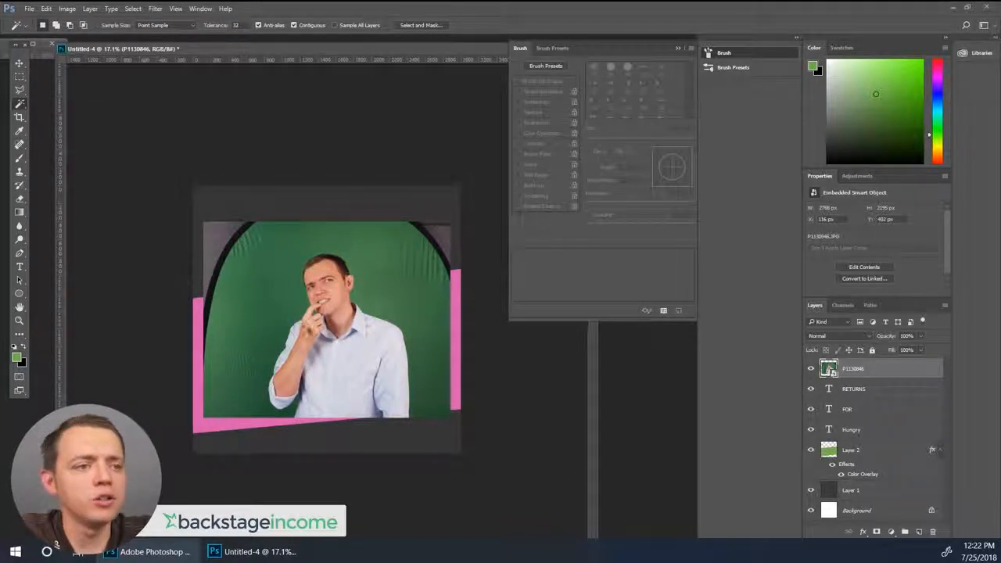
{"action": "left_click", "coordinate": [280, 317], "text": "shift"}
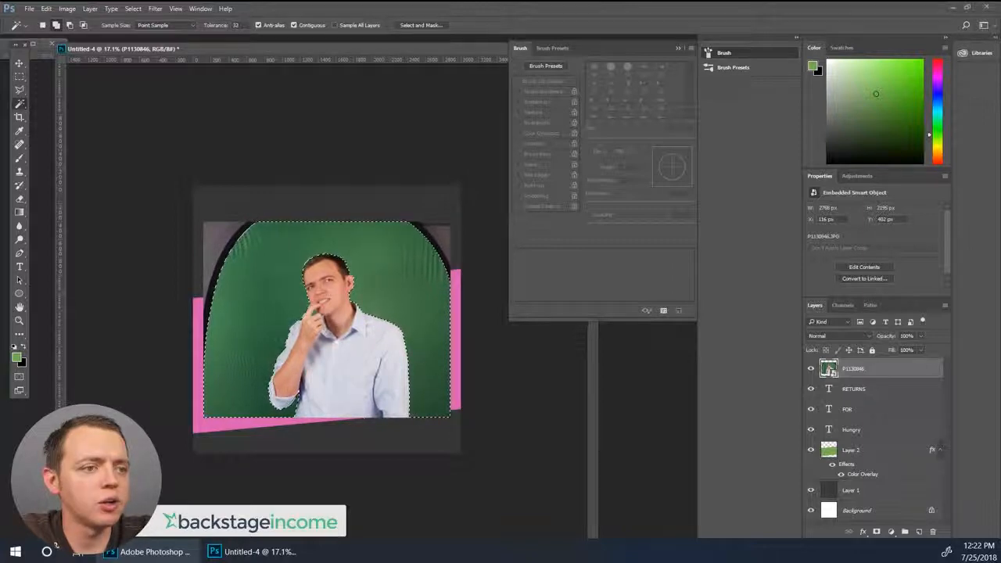
{"action": "scroll", "coordinate": [400, 394], "scroll_direction": "up", "scroll_amount": 10}
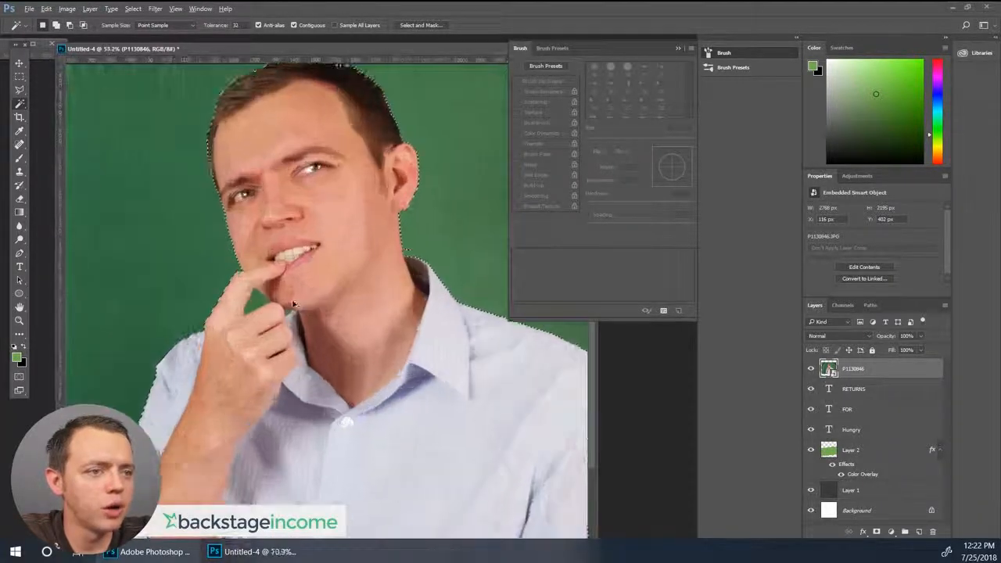
{"action": "left_click", "coordinate": [250, 304], "text": "shift"}
{"action": "left_click", "coordinate": [289, 319], "text": "shift"}
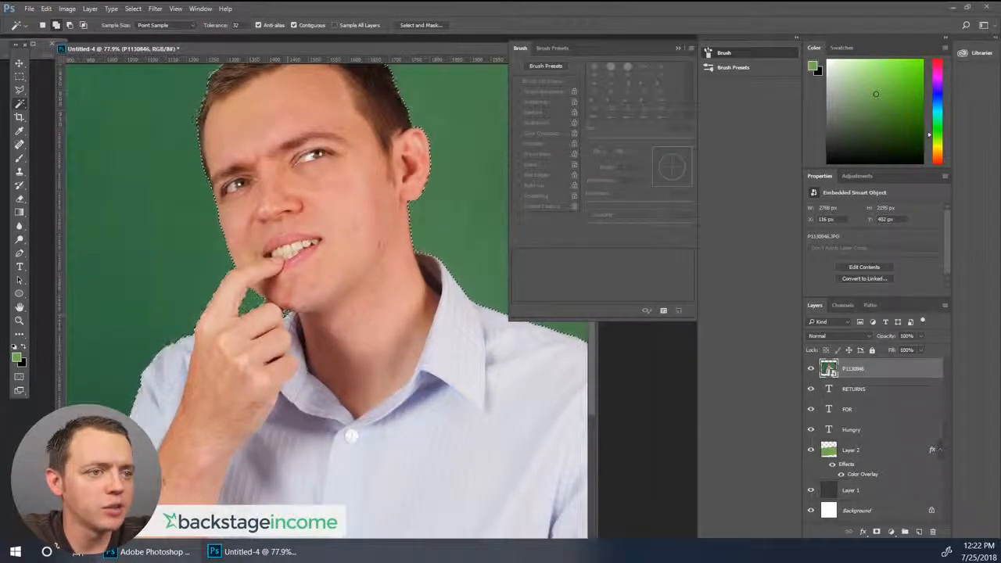
{"action": "scroll", "coordinate": [352, 356], "scroll_direction": "down", "scroll_amount": 5}
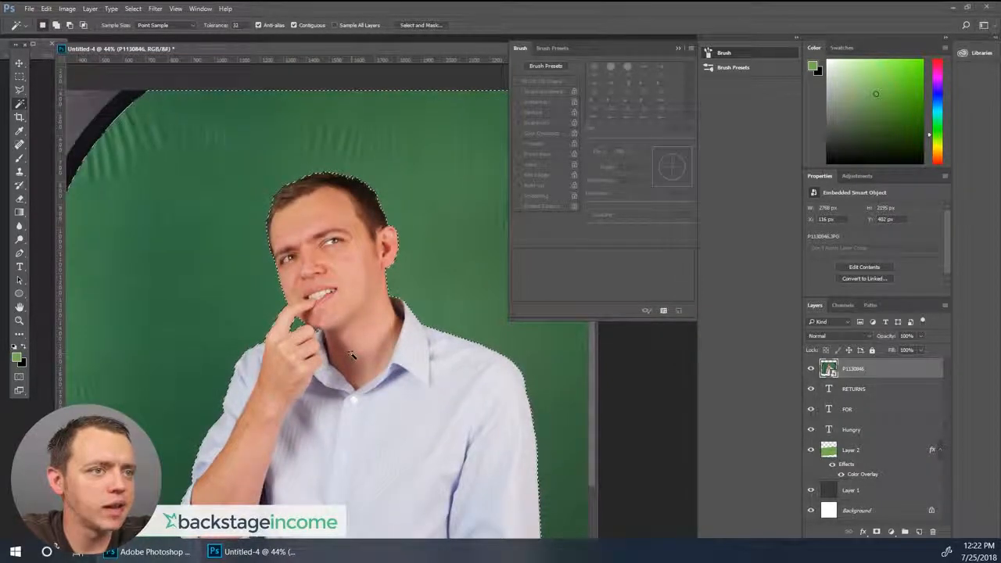
{"action": "scroll", "coordinate": [353, 369], "scroll_direction": "down", "scroll_amount": 1}
{"action": "scroll", "coordinate": [404, 456], "scroll_direction": "up", "scroll_amount": 3}
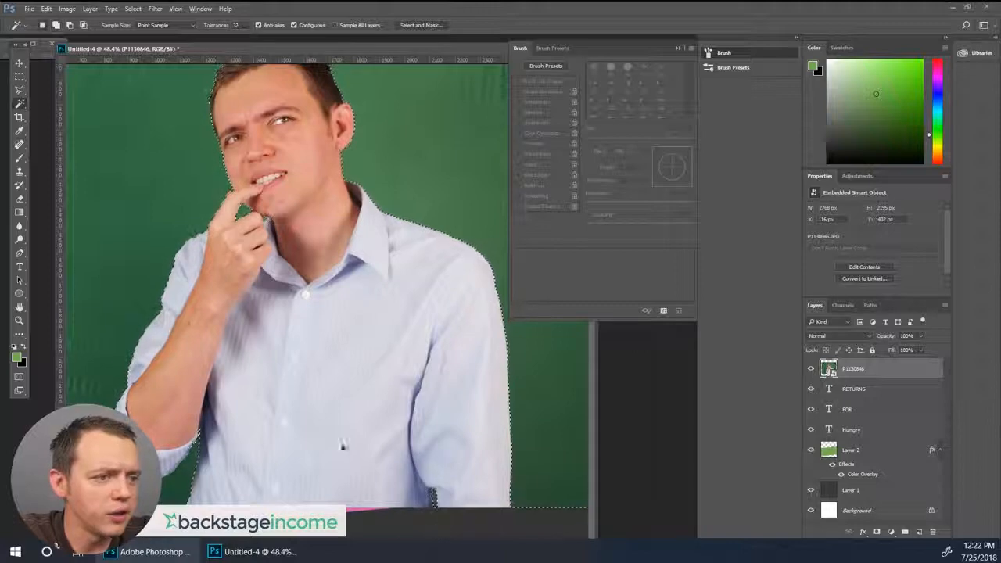
{"action": "scroll", "coordinate": [329, 444], "scroll_direction": "down", "scroll_amount": 3}
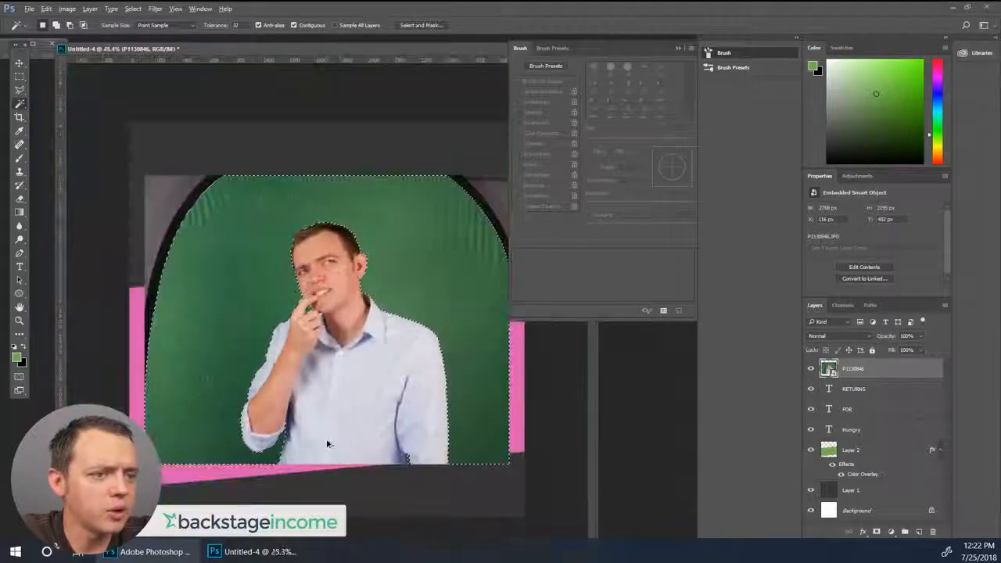
Add rectangular marquee areas along all four sides of the photo so the selection covers the leftover backdrop corners and edges
{"action": "left_click", "coordinate": [19, 76]}
{"action": "left_click_drag", "start_coordinate": [129, 141], "coordinate": [183, 492]}
{"action": "left_click_drag", "start_coordinate": [182, 141], "coordinate": [240, 173]}
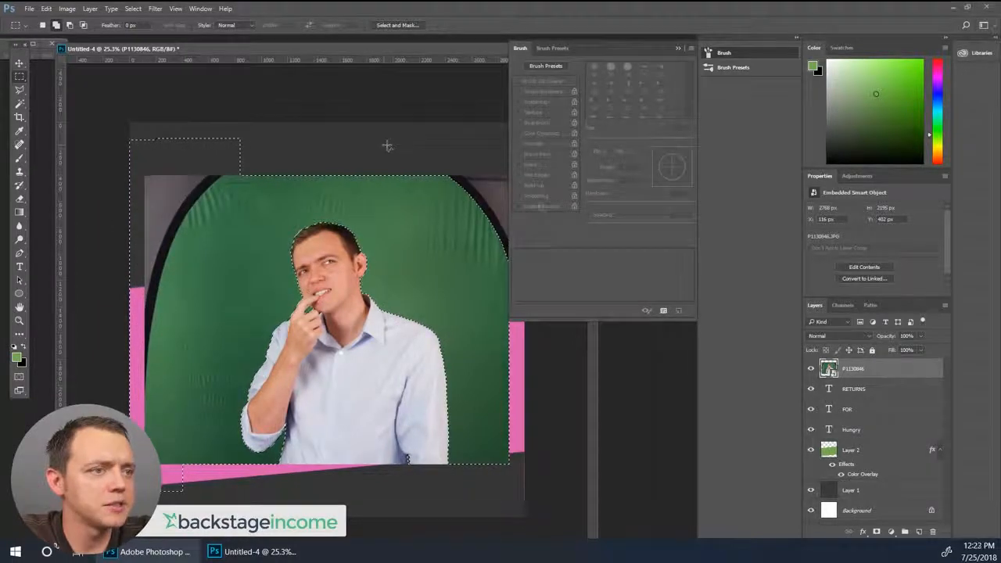
{"action": "left_click_drag", "start_coordinate": [388, 145], "coordinate": [564, 217]}
{"action": "scroll", "coordinate": [101, 196], "scroll_direction": "down", "scroll_amount": 1}
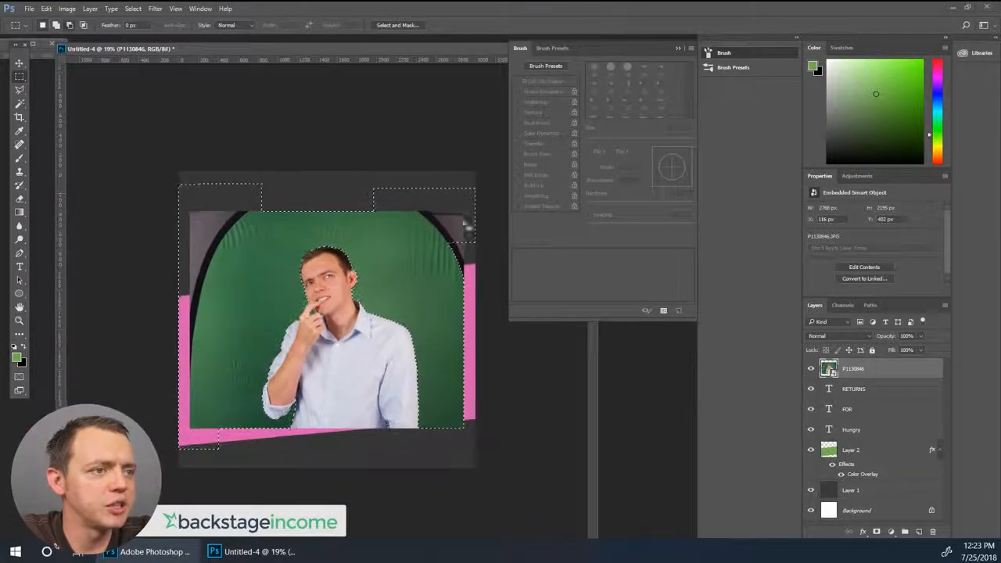
{"action": "left_click_drag", "start_coordinate": [500, 169], "coordinate": [442, 494]}
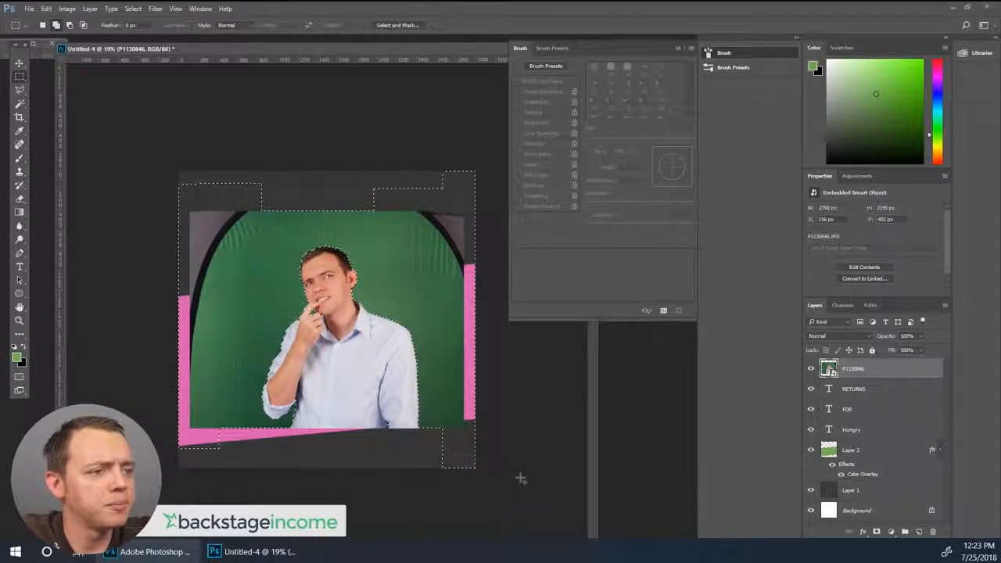
{"action": "left_click_drag", "start_coordinate": [200, 432], "coordinate": [145, 425]}
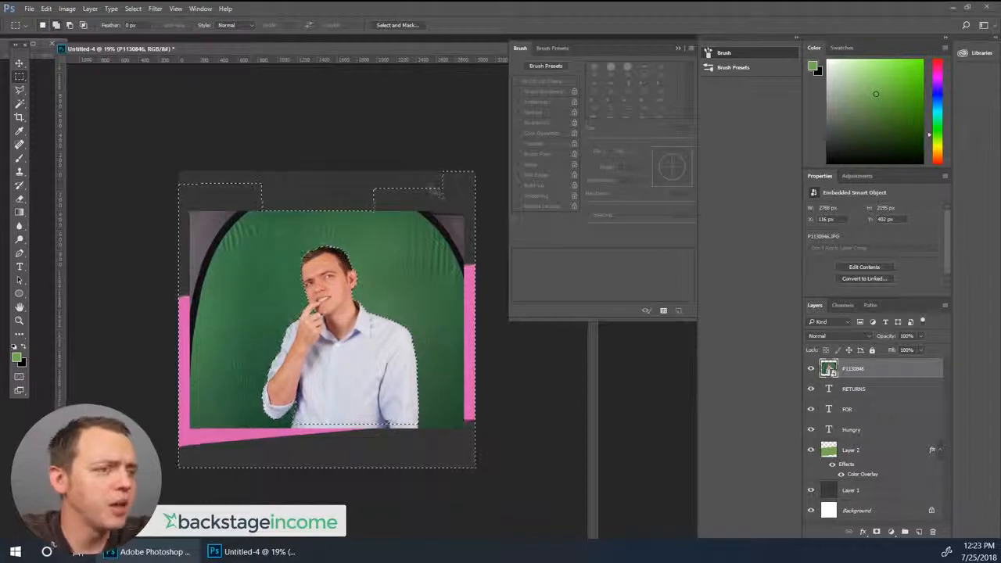
{"action": "left_click_drag", "start_coordinate": [426, 180], "coordinate": [182, 223]}
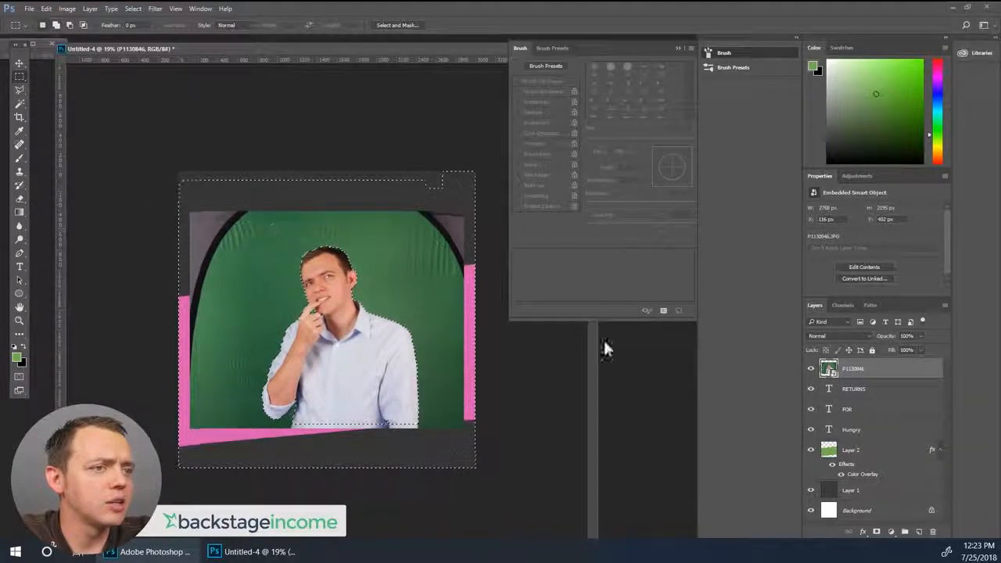
Invert the selection and add a layer mask to the portrait layer so only the man shows
{"action": "left_click", "coordinate": [133, 8]}
{"action": "left_click", "coordinate": [139, 58]}
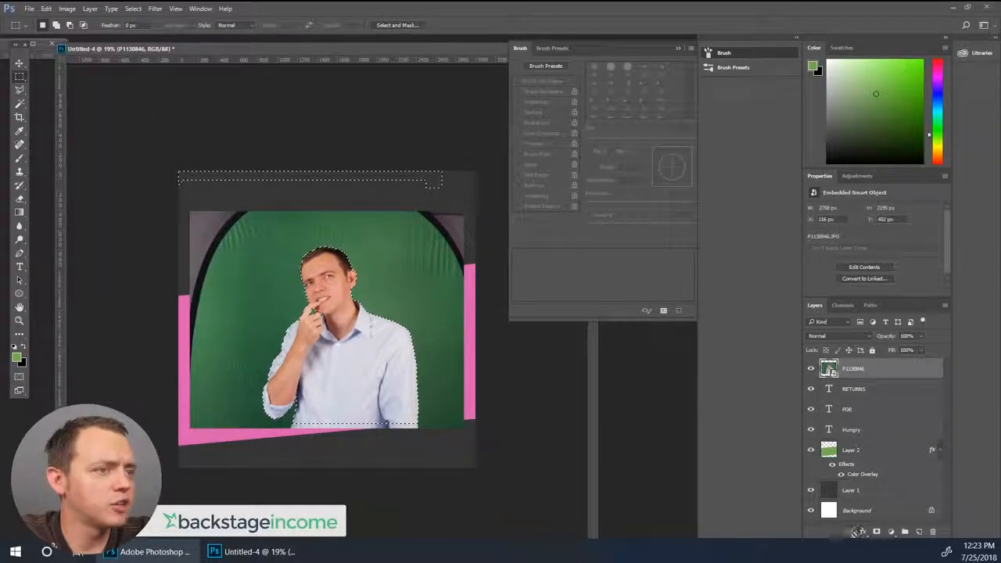
{"action": "left_click", "coordinate": [877, 533]}
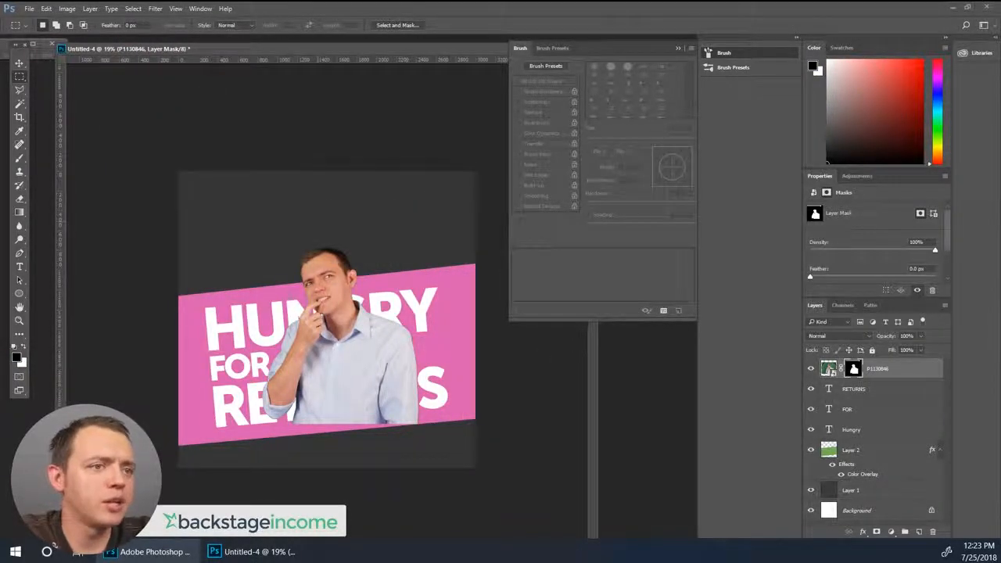
Scale the masked portrait up to about 160% and position it so the shirt reaches the canvas's right edge
{"action": "left_click", "coordinate": [20, 63]}
{"action": "key", "text": "ctrl+t"}
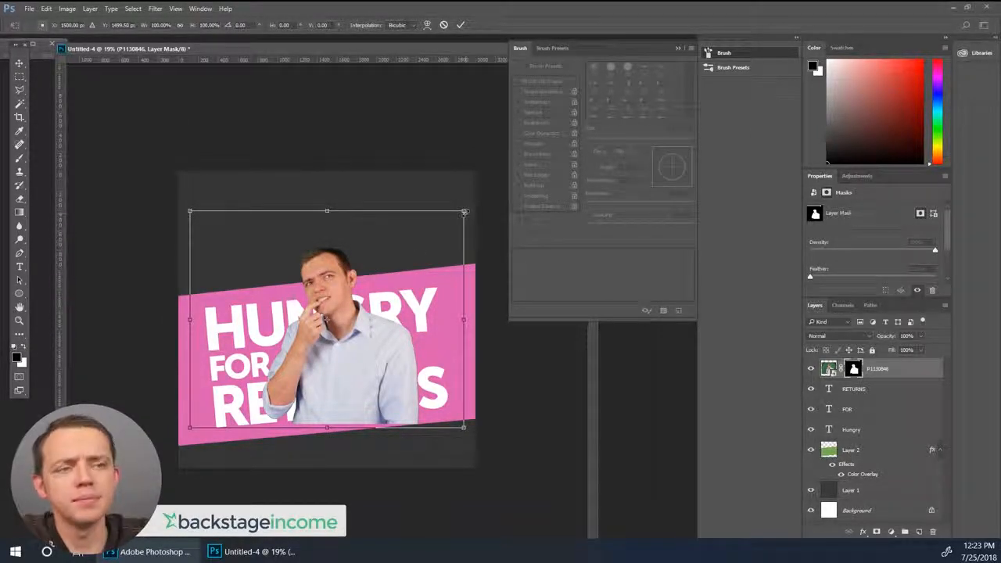
{"action": "left_click_drag", "start_coordinate": [465, 211], "coordinate": [529, 156]}
{"action": "left_click_drag", "start_coordinate": [352, 359], "coordinate": [383, 347]}
{"action": "left_click_drag", "start_coordinate": [147, 144], "coordinate": [118, 118]}
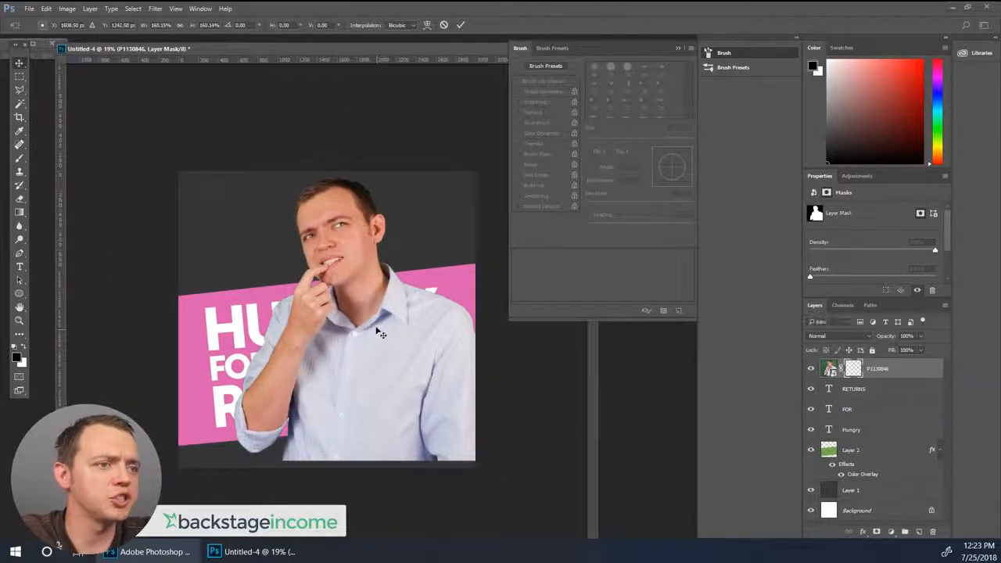
{"action": "left_click_drag", "start_coordinate": [379, 329], "coordinate": [383, 334]}
{"action": "key", "text": "Return"}
Nudge the portrait horizontally to the right in 10 px increments until his face sits right of the canvas centre
{"action": "key", "text": "shift+Right"}
{"action": "key", "text": "shift+Right"}
{"action": "key", "text": "shift+Right"}
{"action": "key", "text": "shift+Right"}
{"action": "key", "text": "shift+Right"}
{"action": "key", "text": "shift+Right"}
{"action": "key", "text": "shift+Right"}
{"action": "key", "text": "shift+Right"}
{"action": "key", "text": "shift+Right"}
{"action": "key", "text": "shift+Right"}
{"action": "key", "text": "shift+Right"}
{"action": "key", "text": "shift+Right"}
{"action": "key", "text": "shift+Right"}
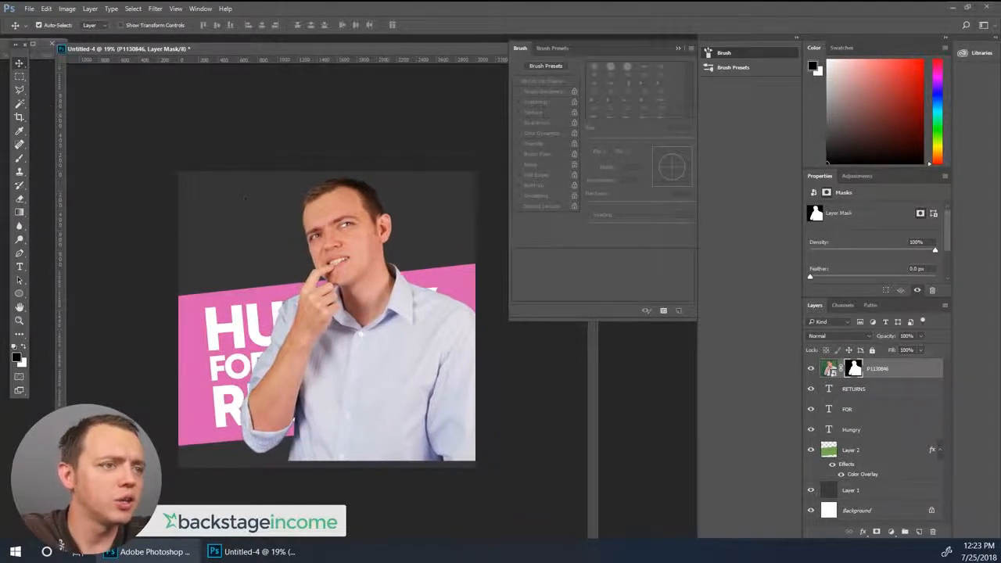
{"action": "key", "text": "shift+Right"}
{"action": "key", "text": "shift+Right"}
{"action": "key", "text": "shift+Right"}
{"action": "key", "text": "shift+Right"}
{"action": "key", "text": "shift+Right"}
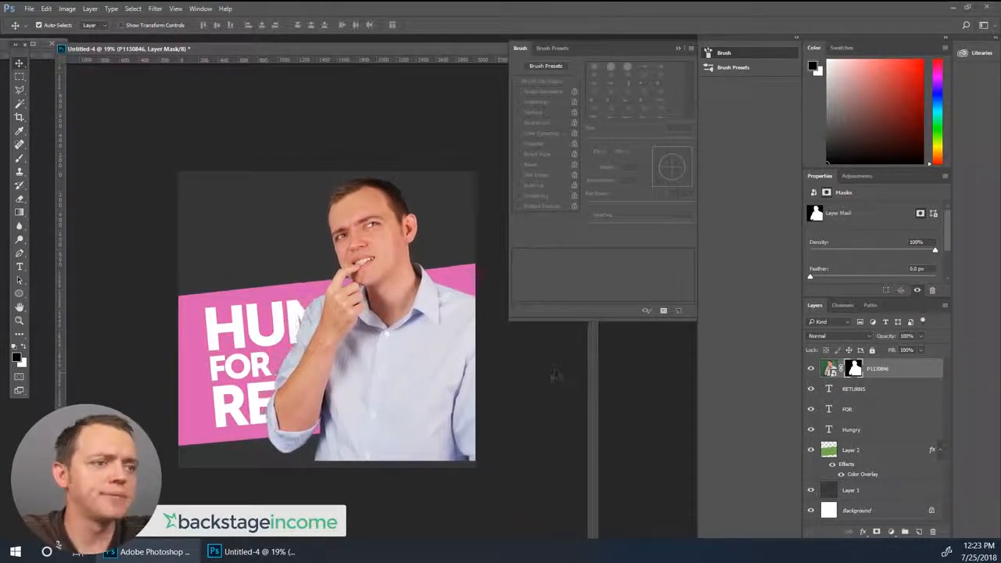
{"action": "key", "text": "shift+Right"}
{"action": "key", "text": "shift+Right"}
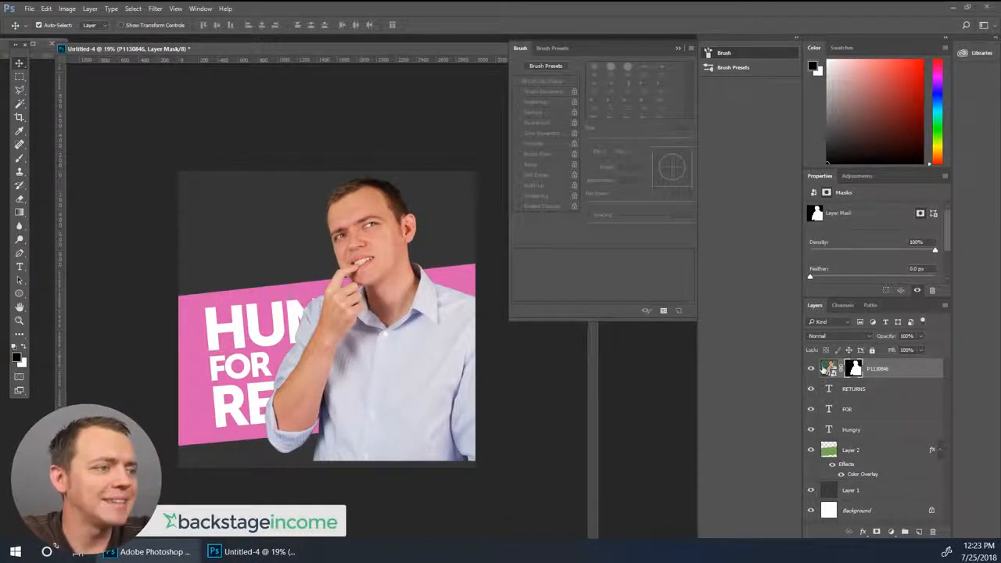
Move the portrait layer beneath the pink band layer so the band and title cover the man's chest
{"action": "left_click_drag", "start_coordinate": [830, 368], "coordinate": [835, 472]}
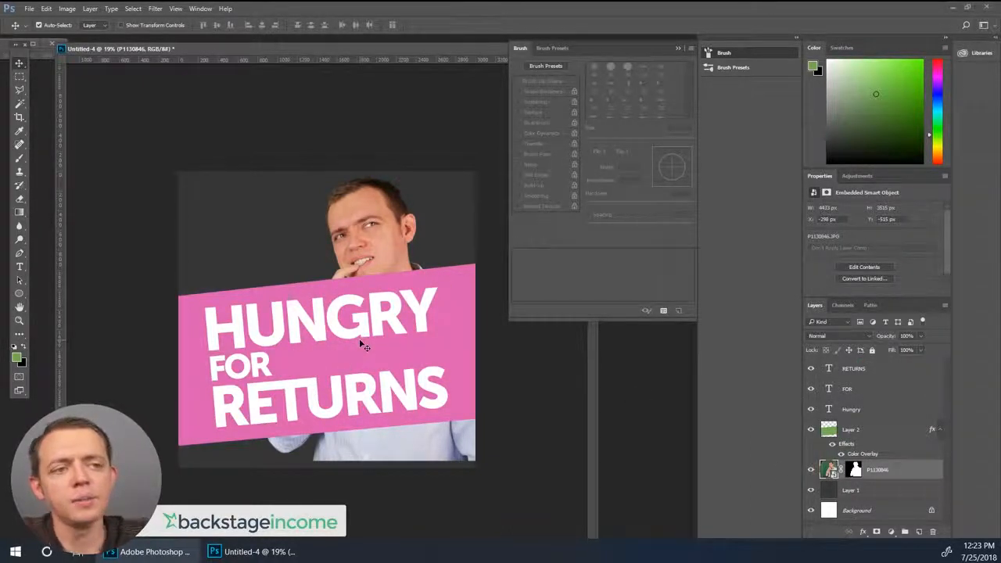
{"action": "left_click", "coordinate": [860, 493]}
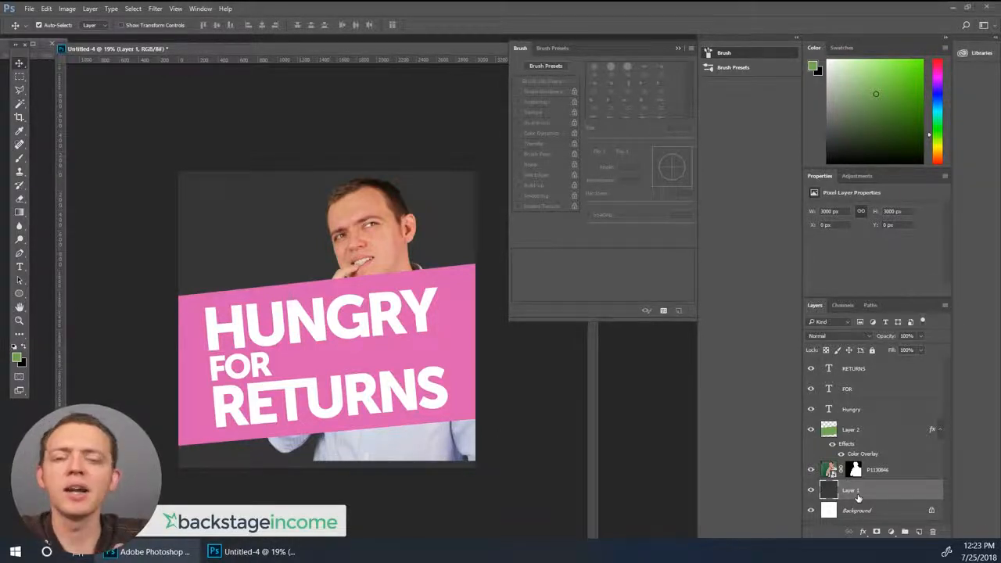
{"action": "left_click", "coordinate": [833, 430]}
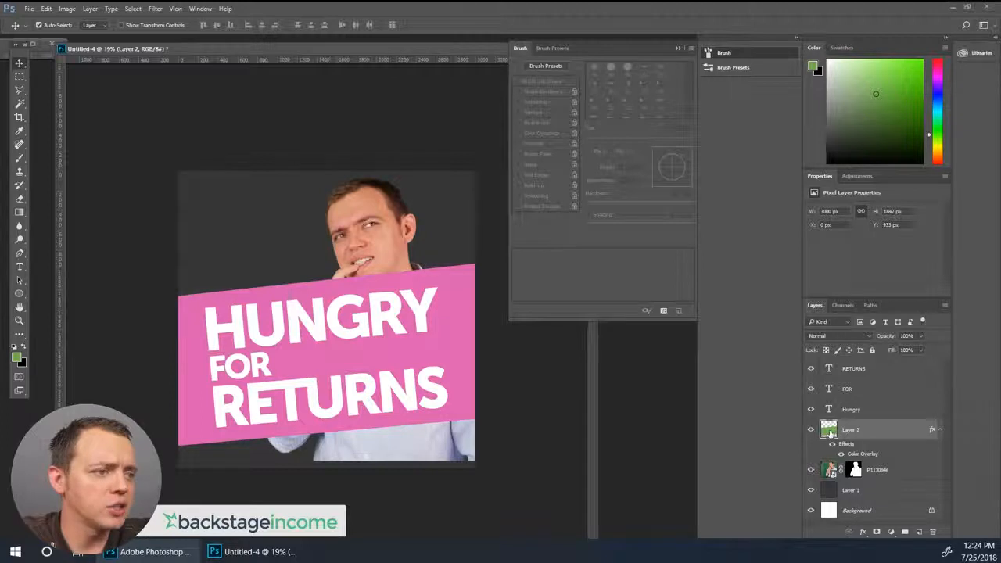
{"action": "left_click", "coordinate": [855, 370], "text": "shift"}
{"action": "key", "text": "ctrl+t"}
{"action": "left_click_drag", "start_coordinate": [424, 234], "coordinate": [401, 225]}
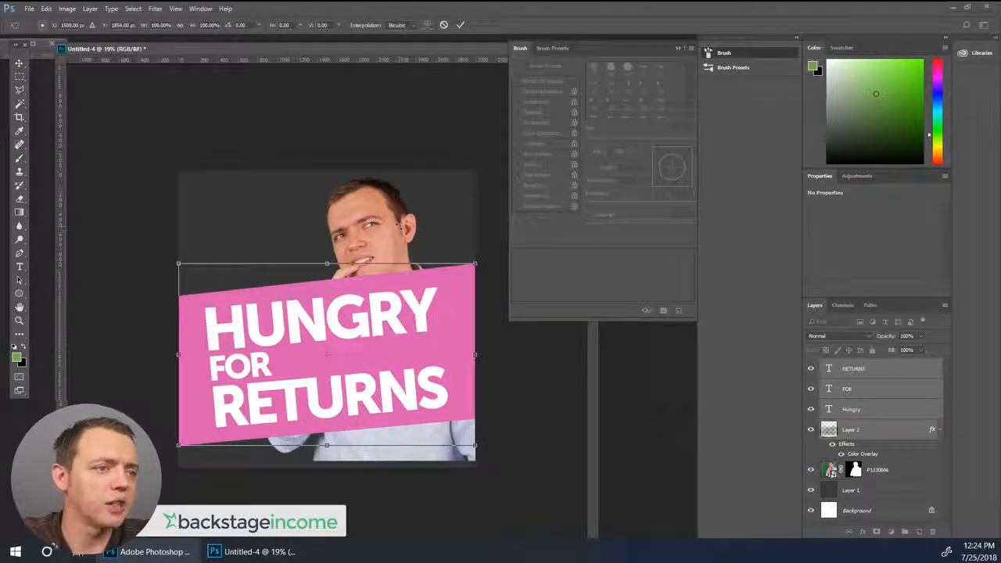
{"action": "key", "text": "Return"}
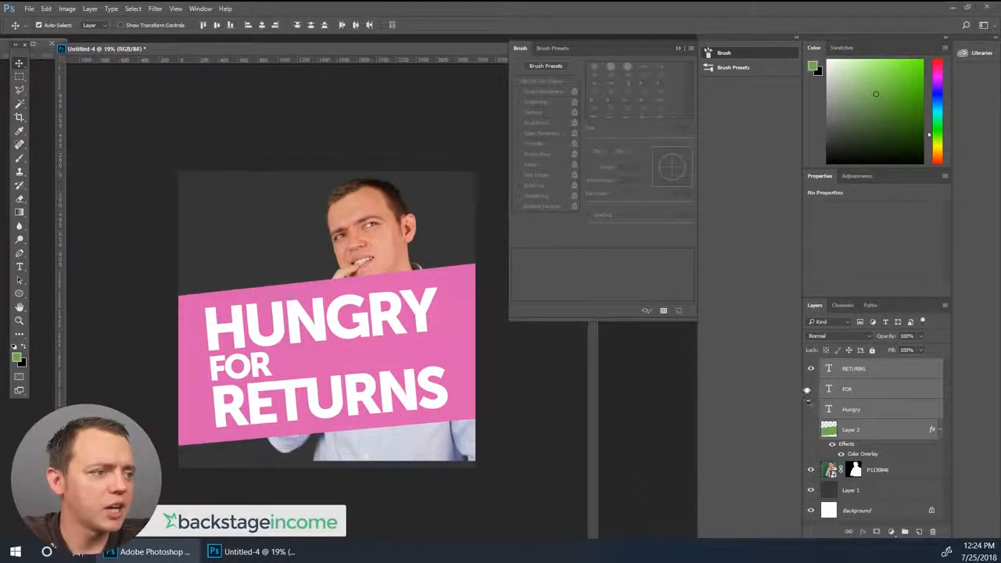
Hide the tilted title and pink band layers, and add a straight white "HUNGRY" text line left of the man's face
{"action": "left_click_drag", "start_coordinate": [808, 389], "coordinate": [811, 368]}
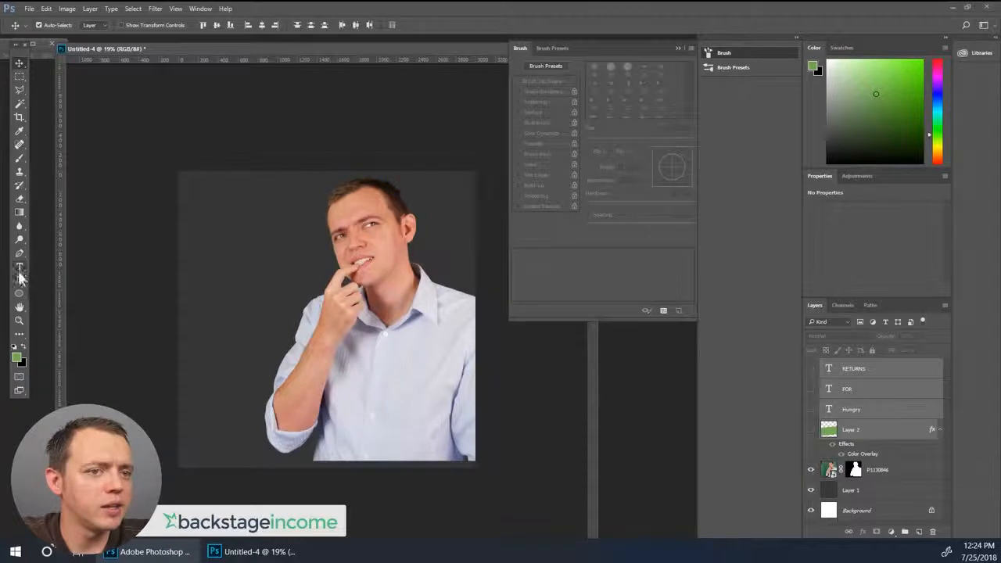
{"action": "left_click", "coordinate": [19, 267]}
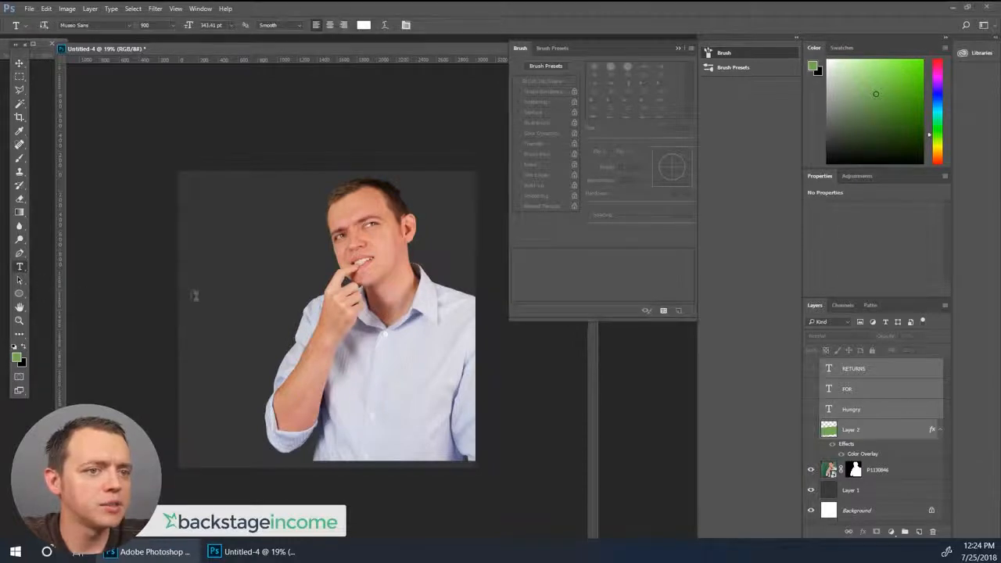
{"action": "left_click", "coordinate": [200, 287]}
{"action": "type", "text": "HUNGRY"}
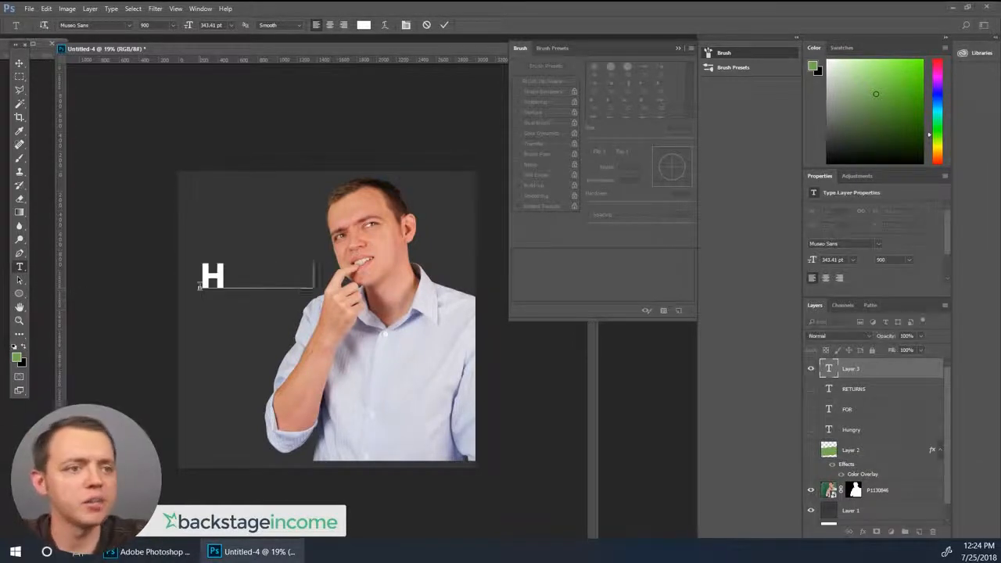
{"action": "left_click", "coordinate": [19, 64]}
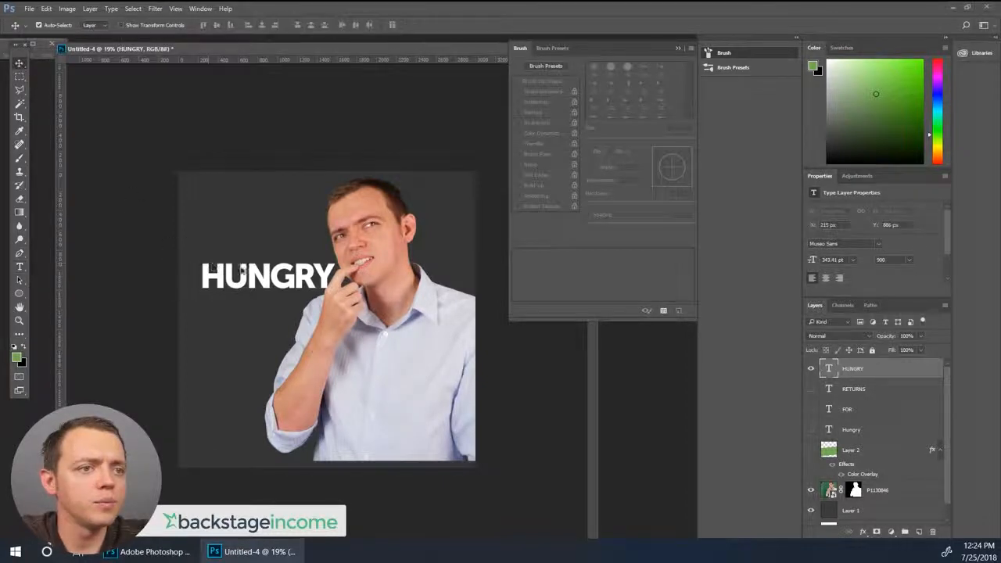
Duplicate the straight HUNGRY line directly below itself and change the copy's text to "FOR"
{"action": "left_click_drag", "start_coordinate": [239, 288], "coordinate": [238, 321], "text": "alt"}
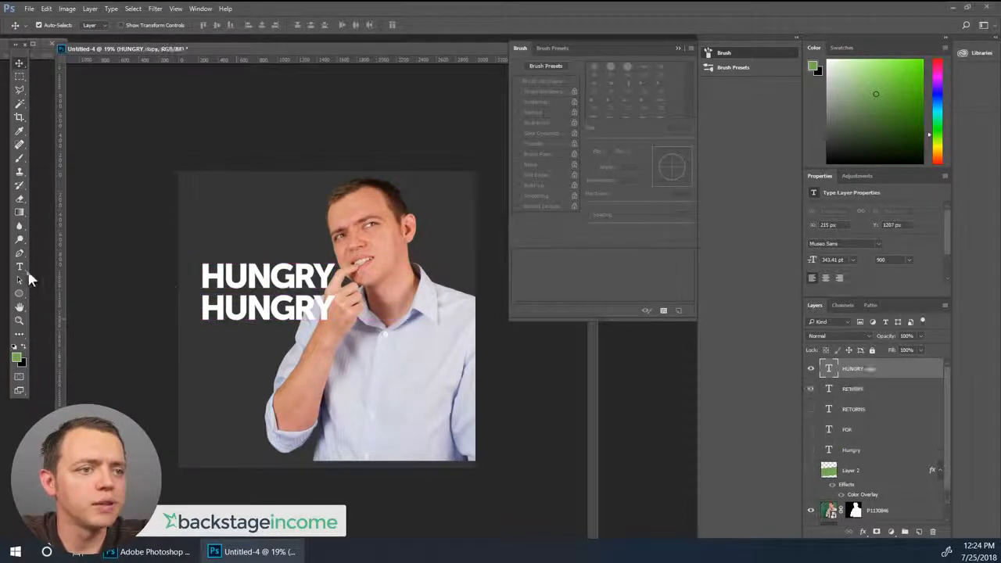
{"action": "key", "text": "t"}
{"action": "double_click", "coordinate": [235, 308]}
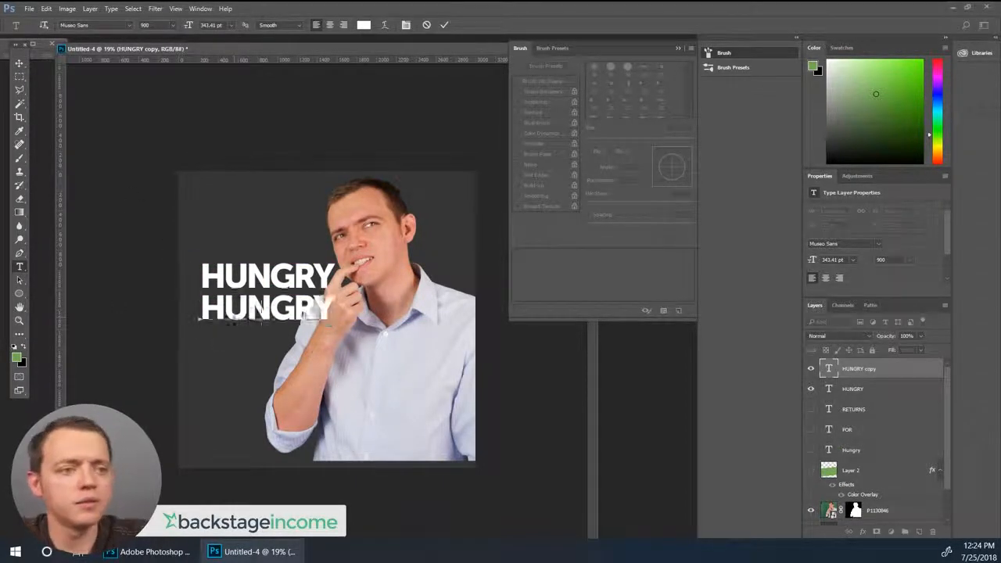
{"action": "type", "text": "FOR"}
{"action": "left_click", "coordinate": [20, 64]}
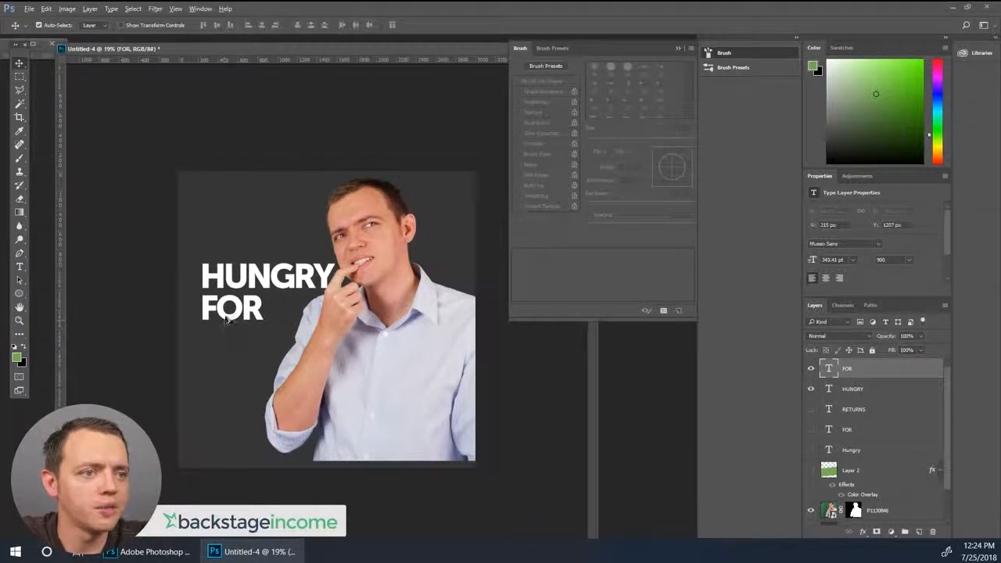
Duplicate the FOR line directly below itself and change the copy's text to "RETURNS"
{"action": "left_click_drag", "start_coordinate": [227, 324], "coordinate": [227, 352], "text": "alt"}
{"action": "key", "text": "t"}
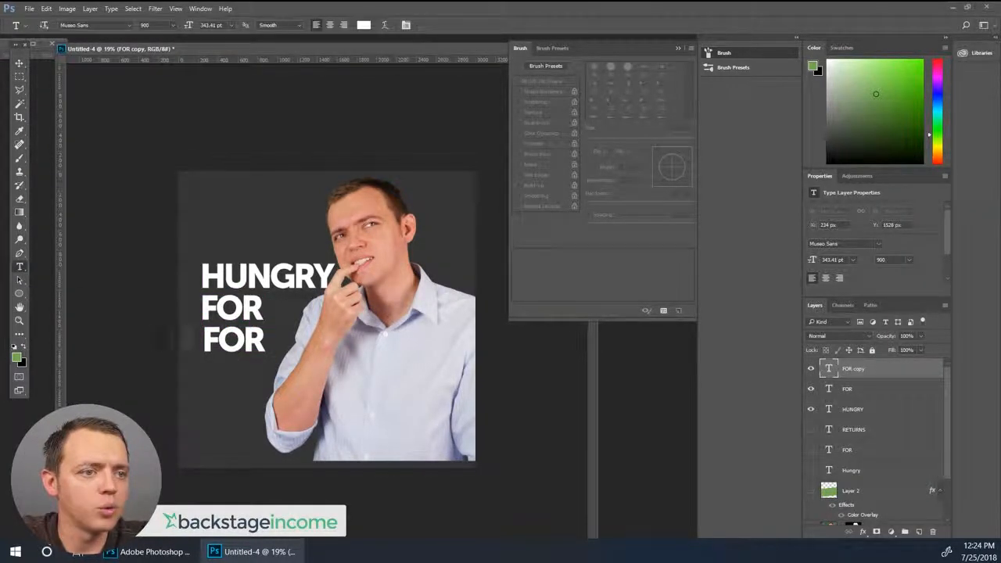
{"action": "left_click", "coordinate": [236, 342]}
{"action": "double_click", "coordinate": [235, 342]}
{"action": "type", "text": "RETRUNS"}
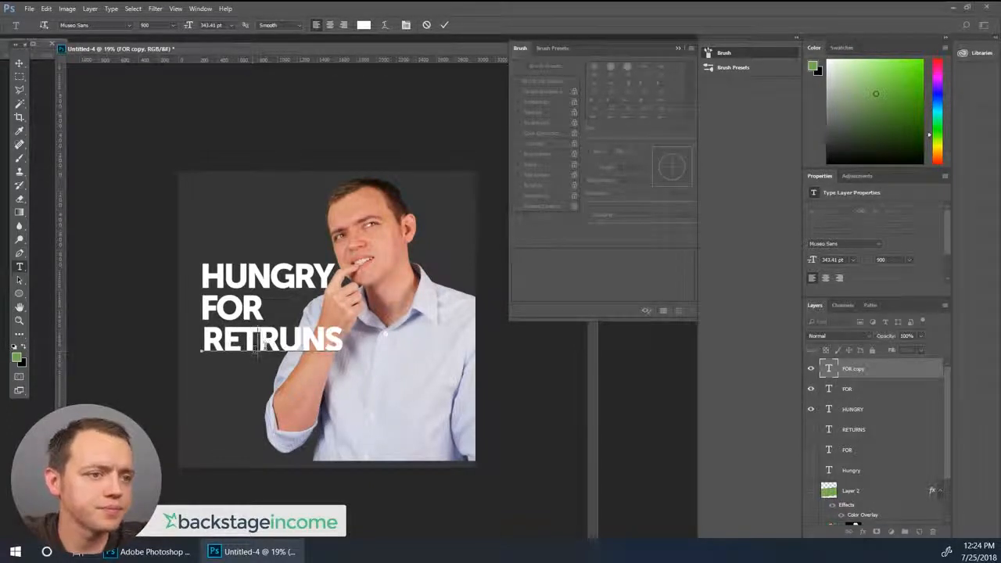
{"action": "left_click_drag", "start_coordinate": [258, 344], "coordinate": [429, 364]}
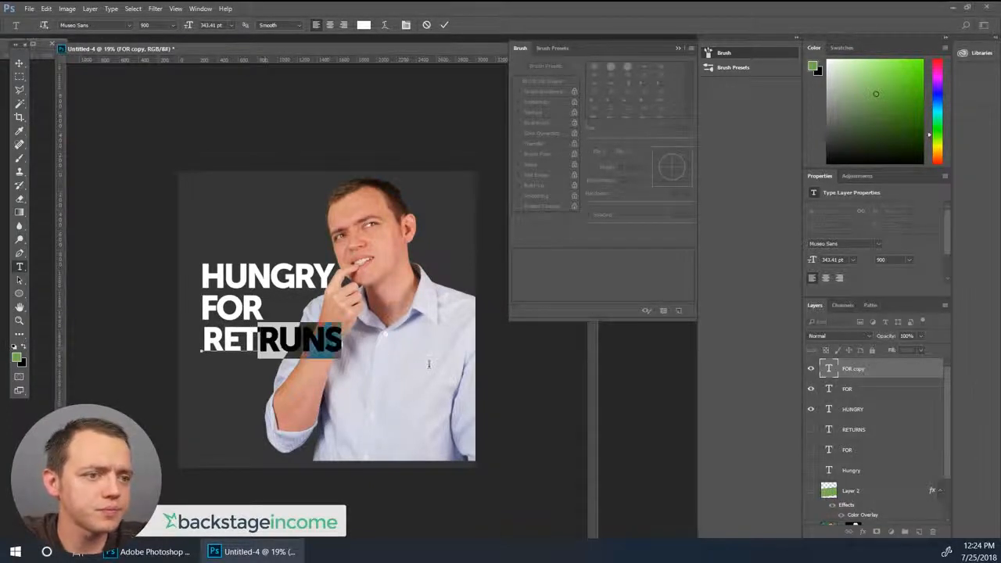
{"action": "type", "text": "URNS"}
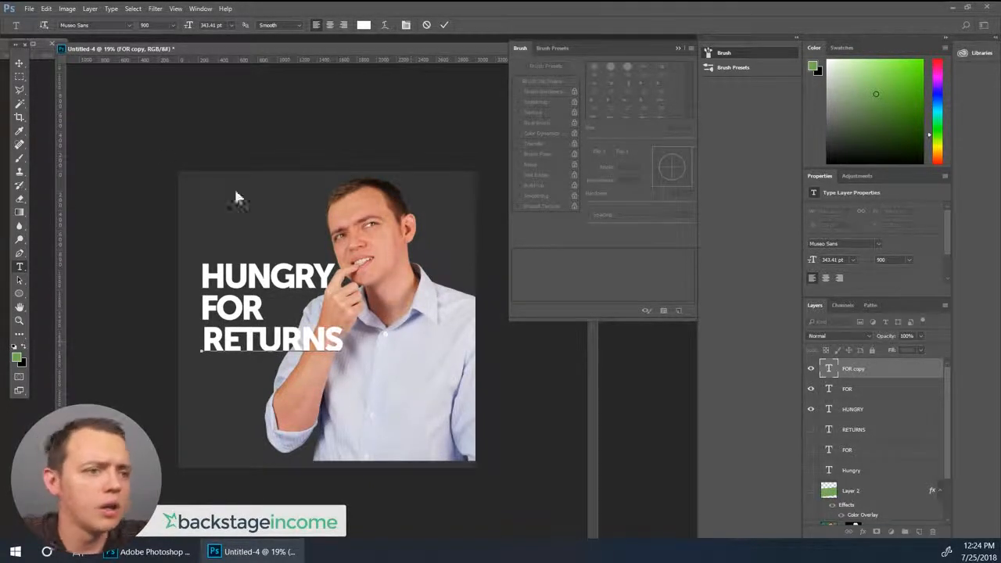
{"action": "left_click", "coordinate": [19, 63]}
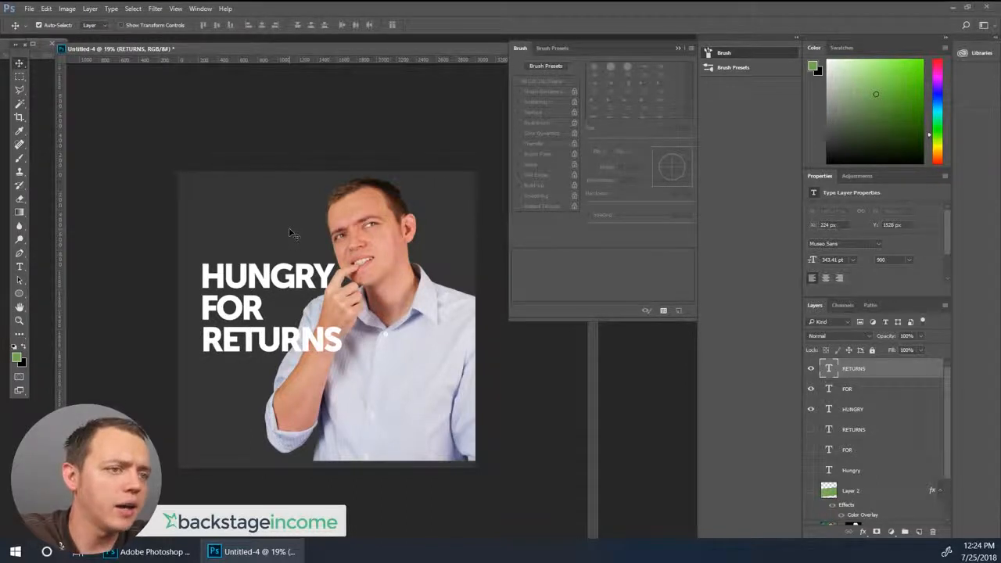
Nudge the RETURNS line to X 214 px, Y 1508 px, aligning its left edge with FOR and tightening the line gap
{"action": "key", "text": "shift+Left"}
{"action": "key", "text": "shift+Up"}
{"action": "key", "text": "shift+Up"}
{"action": "key", "text": "shift+Up"}
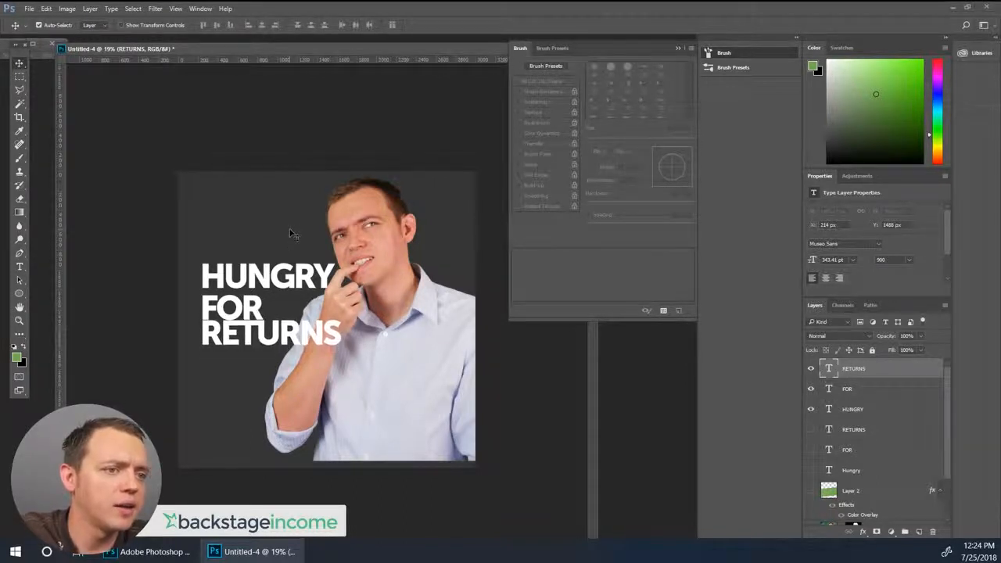
{"action": "key", "text": "shift+Down"}
{"action": "key", "text": "shift+Down"}
{"action": "key", "text": "shift+Down"}
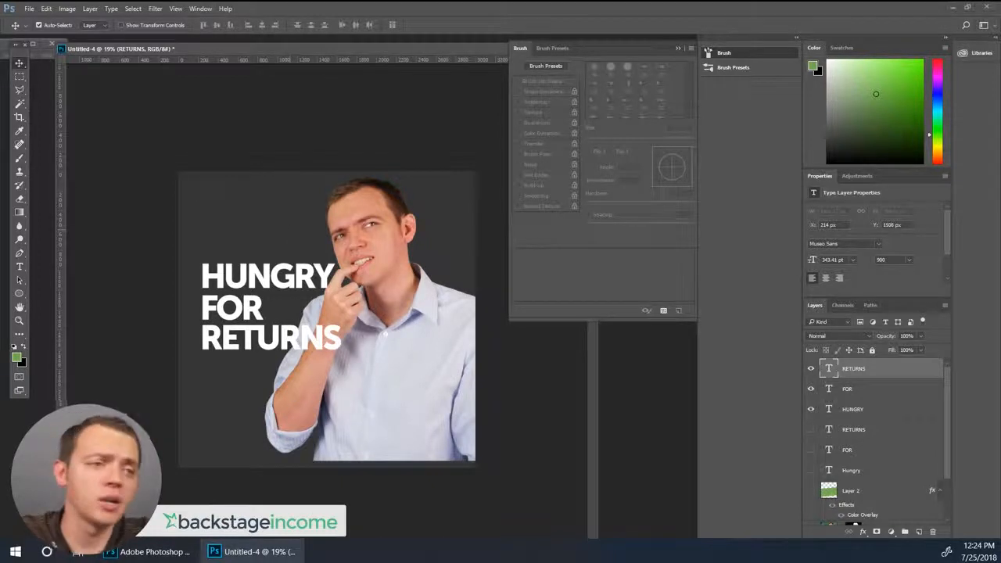
{"action": "left_click", "coordinate": [20, 267]}
{"action": "left_click", "coordinate": [229, 309]}
{"action": "double_click", "coordinate": [229, 309]}
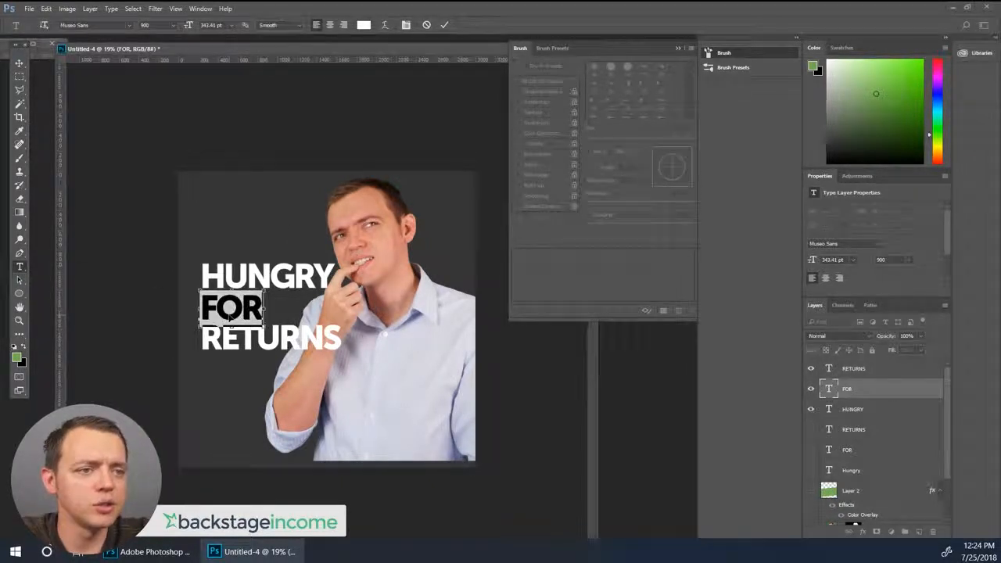
{"action": "left_click", "coordinate": [19, 62]}
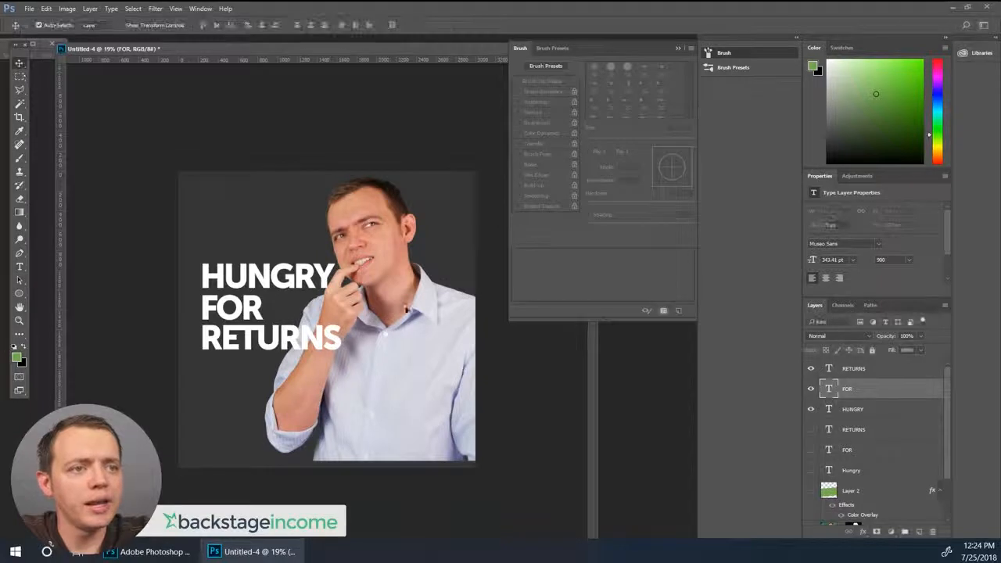
Delete the hidden tilted RETURNS, FOR and Hungry text layers together with the pink band layer, Layer 2
{"action": "left_click", "coordinate": [872, 429]}
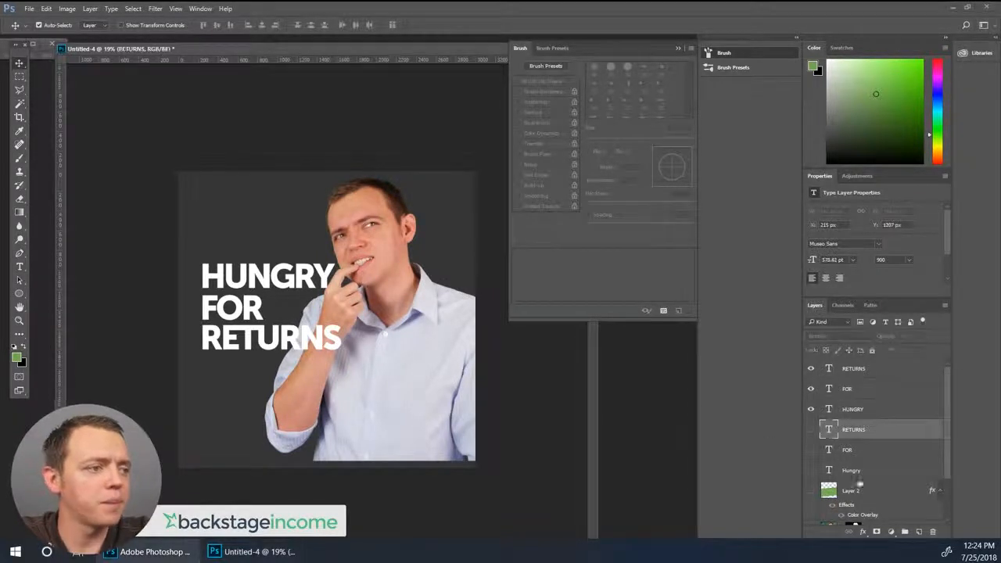
{"action": "left_click", "coordinate": [853, 490], "text": "shift"}
{"action": "key", "text": "Delete"}
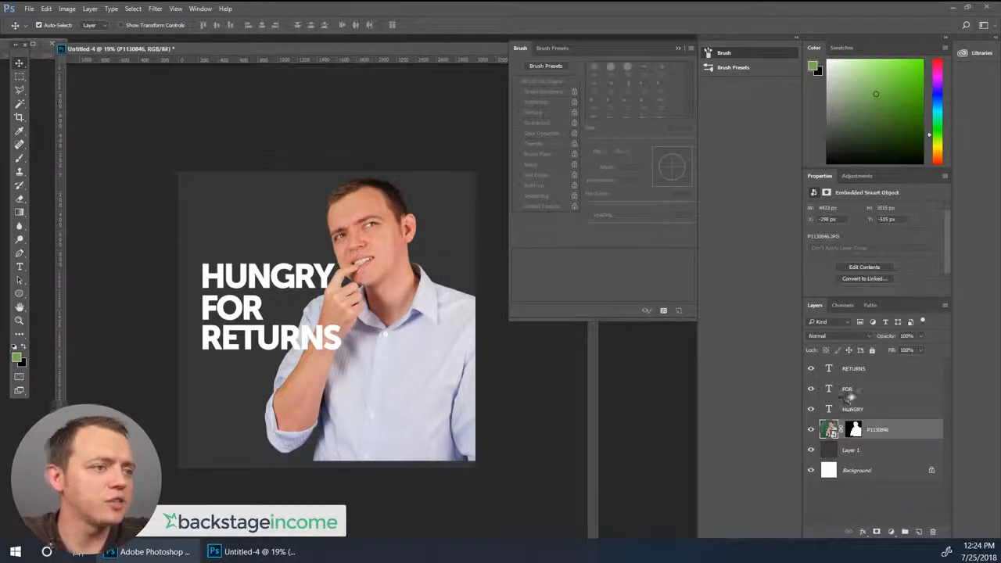
Scale the three straight title lines together to about 195% and position them across the man's chest
{"action": "left_click", "coordinate": [851, 409]}
{"action": "left_click", "coordinate": [845, 369], "text": "shift"}
{"action": "key", "text": "ctrl+t"}
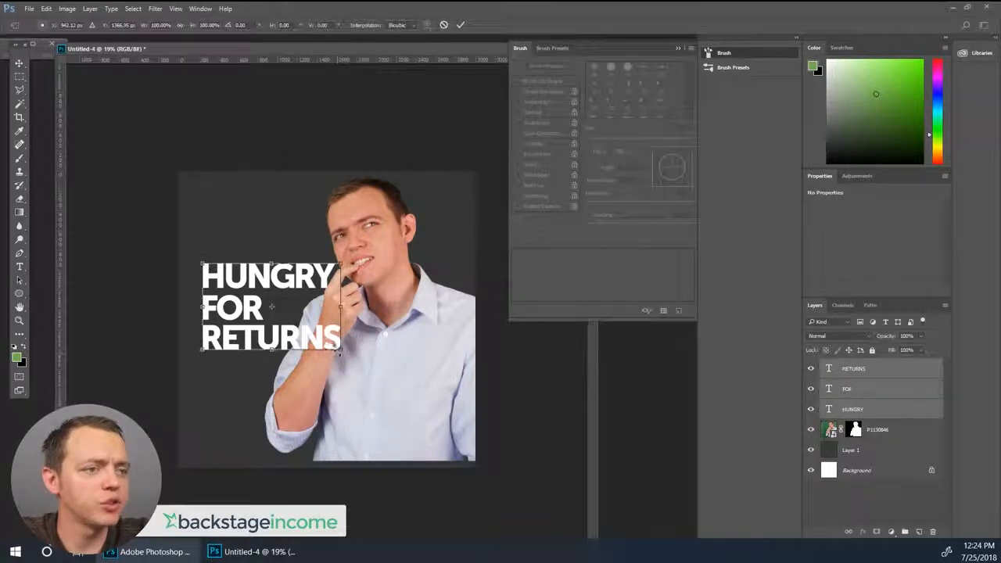
{"action": "left_click_drag", "start_coordinate": [341, 352], "coordinate": [445, 468]}
{"action": "left_click_drag", "start_coordinate": [202, 254], "coordinate": [195, 259]}
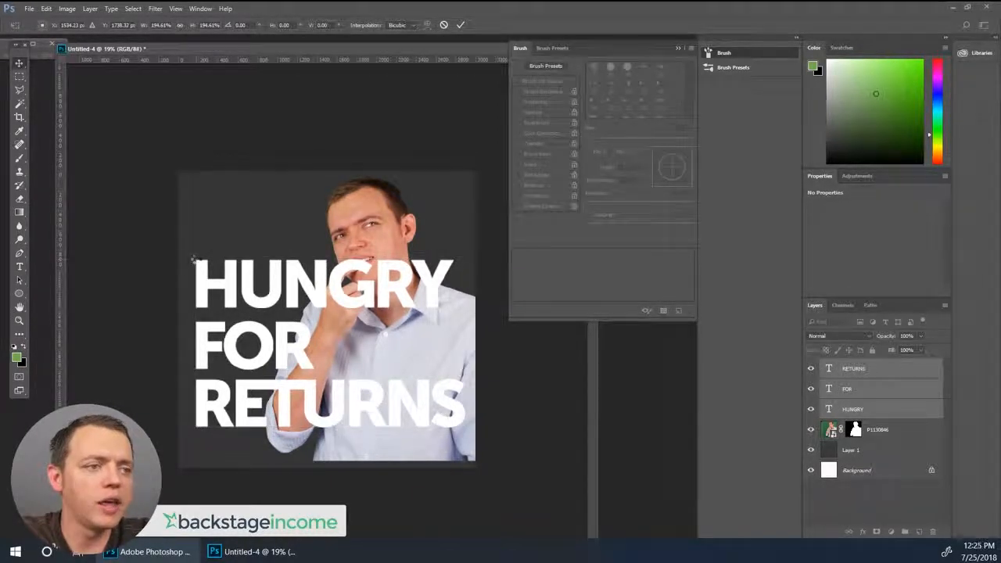
{"action": "key", "text": "Return"}
Nudge the three title lines straight down in 10 px increments until RETURNS sits just above the shirt's lower edge
{"action": "key", "text": "shift+Down"}
{"action": "key", "text": "shift+Down"}
{"action": "key", "text": "shift+Down"}
{"action": "key", "text": "shift+Down"}
{"action": "key", "text": "shift+Down"}
{"action": "key", "text": "shift+Down"}
{"action": "key", "text": "shift+Down"}
{"action": "key", "text": "shift+Down"}
{"action": "key", "text": "shift+Down"}
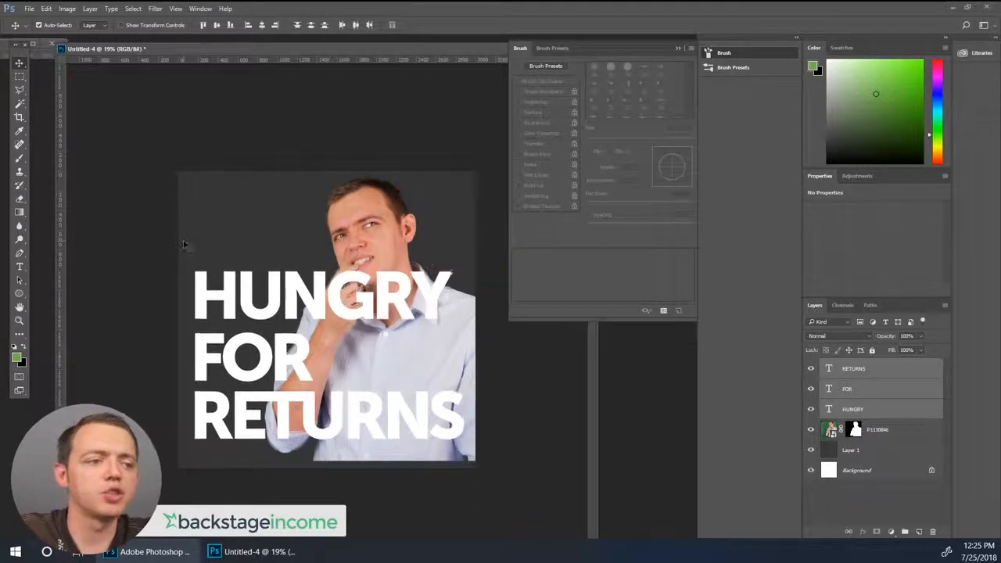
{"action": "key", "text": "shift+Down"}
{"action": "key", "text": "shift+Down"}
{"action": "key", "text": "shift+Down"}
{"action": "key", "text": "shift+Down"}
{"action": "key", "text": "shift+Down"}
{"action": "key", "text": "shift+Down"}
{"action": "key", "text": "shift+Down"}
{"action": "key", "text": "shift+Down"}
{"action": "key", "text": "shift+Down"}
{"action": "key", "text": "shift+Down"}
{"action": "key", "text": "shift+Down"}
{"action": "key", "text": "shift+Down"}
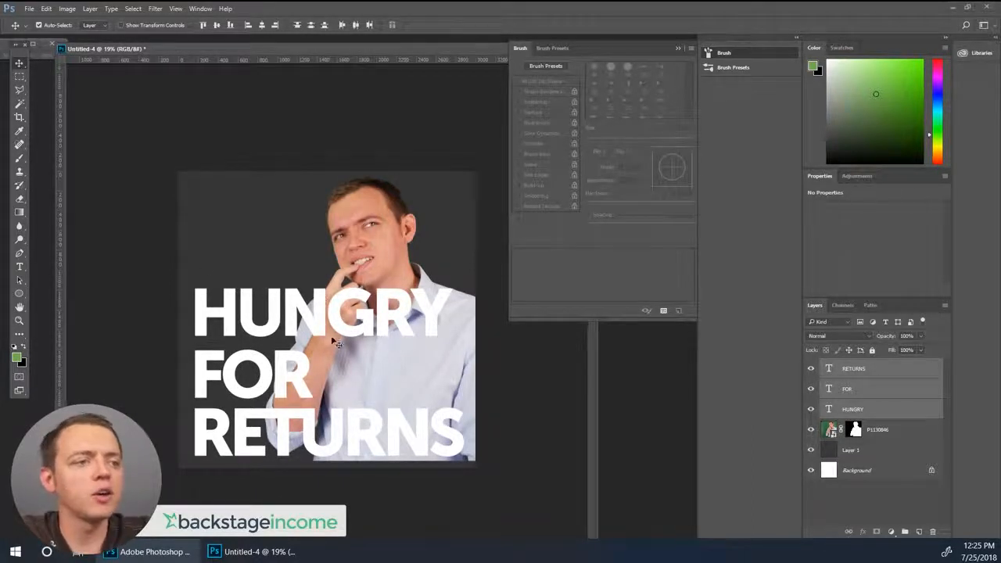
Scale only the HUNGRY line down to about 540 pt, keeping its left edge aligned with the lines below
{"action": "left_click", "coordinate": [853, 368]}
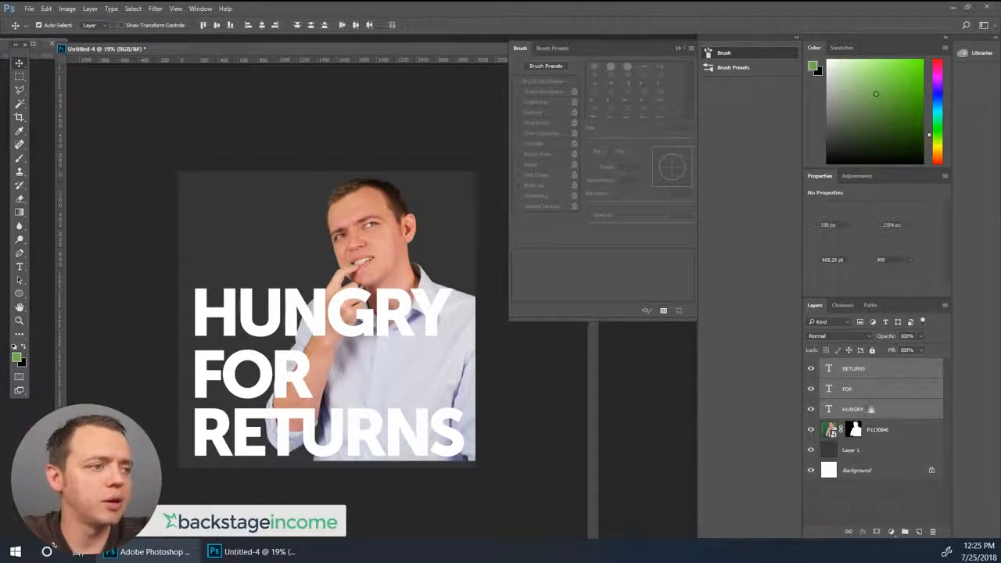
{"action": "left_click", "coordinate": [854, 409]}
{"action": "key", "text": "ctrl+t"}
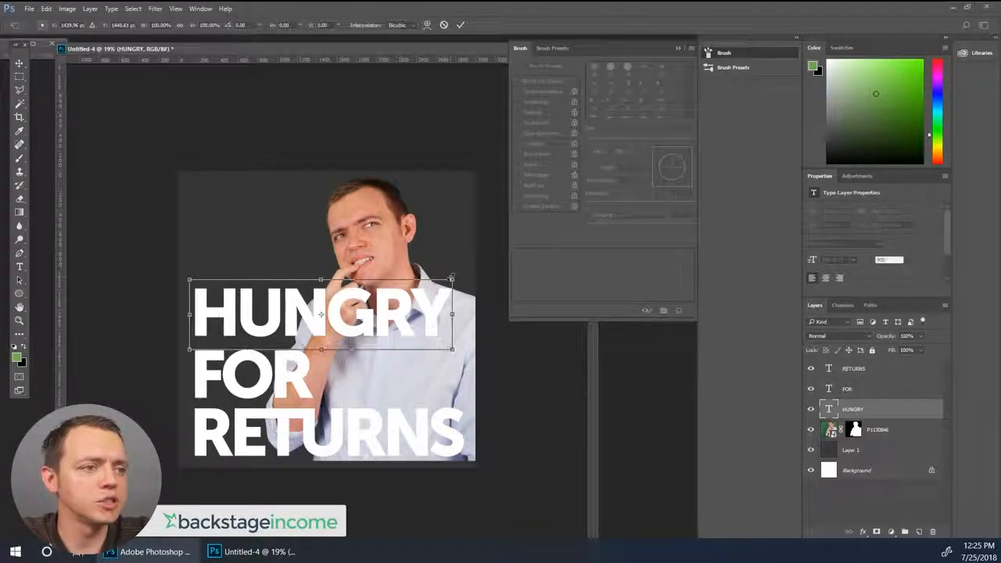
{"action": "left_click_drag", "start_coordinate": [451, 278], "coordinate": [402, 293]}
{"action": "key", "text": "Return"}
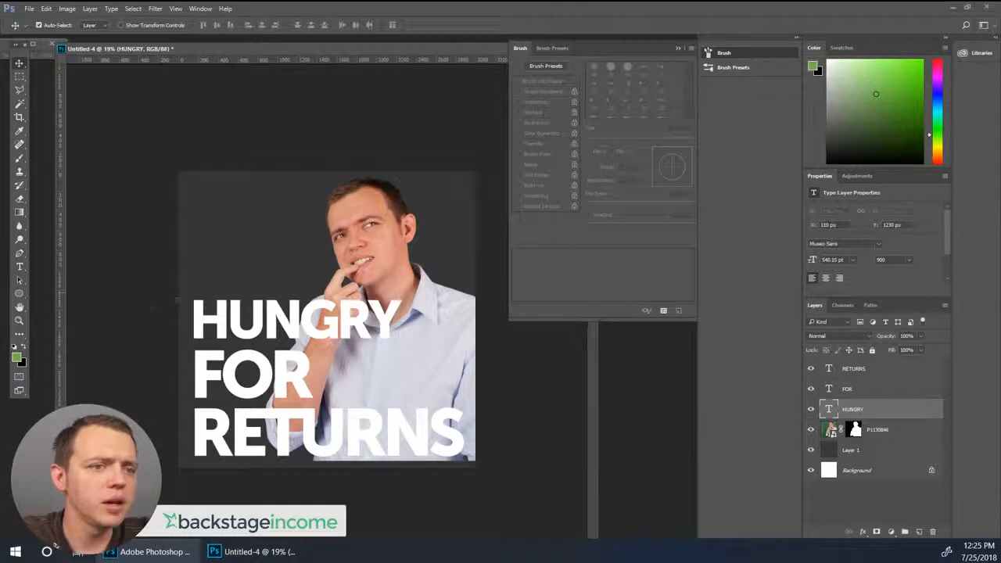
Set the HUNGRY line's font weight to Museo Sans 500
{"action": "left_click", "coordinate": [20, 266]}
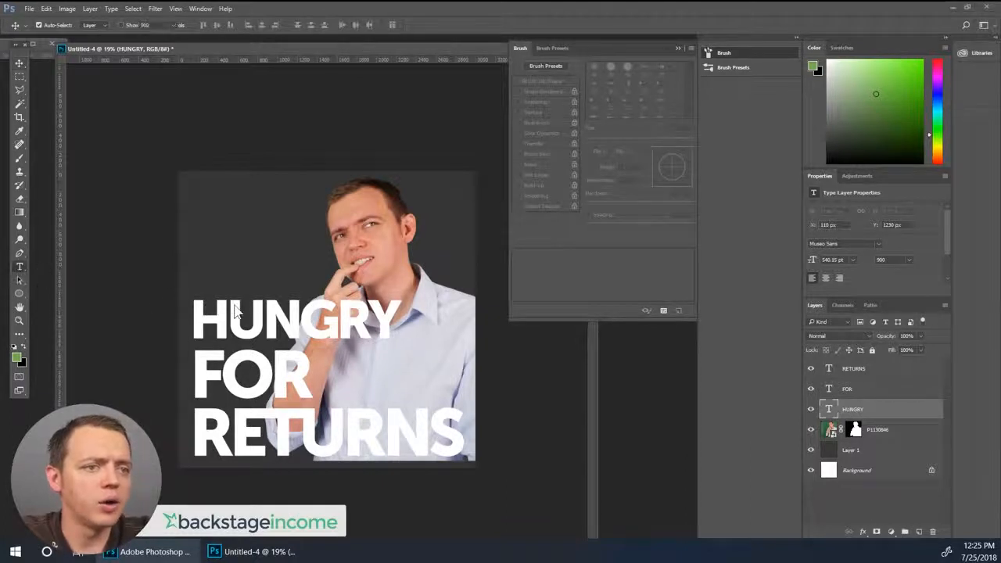
{"action": "double_click", "coordinate": [276, 311]}
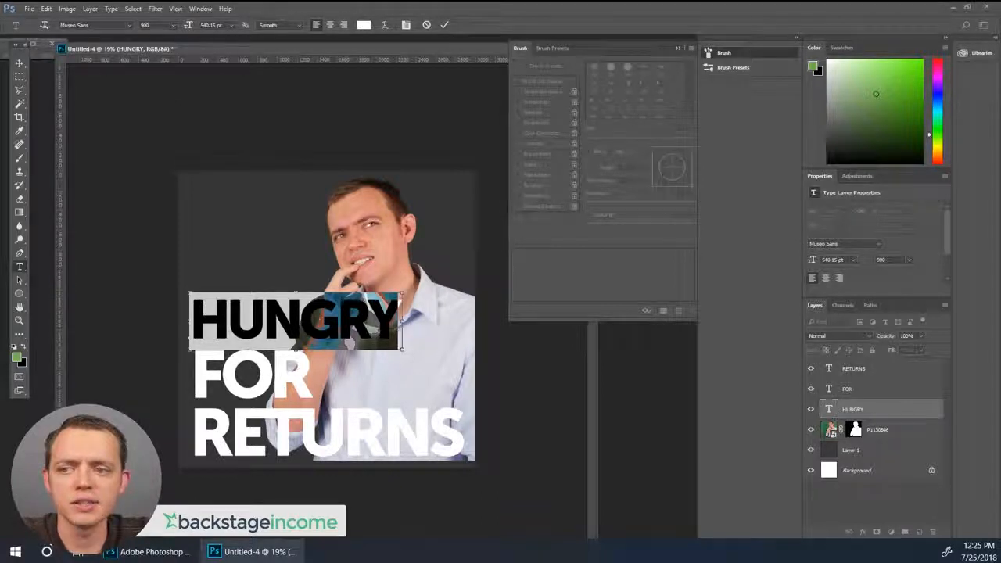
{"action": "key", "text": "ctrl+t"}
{"action": "left_click_drag", "start_coordinate": [458, 129], "coordinate": [154, 101]}
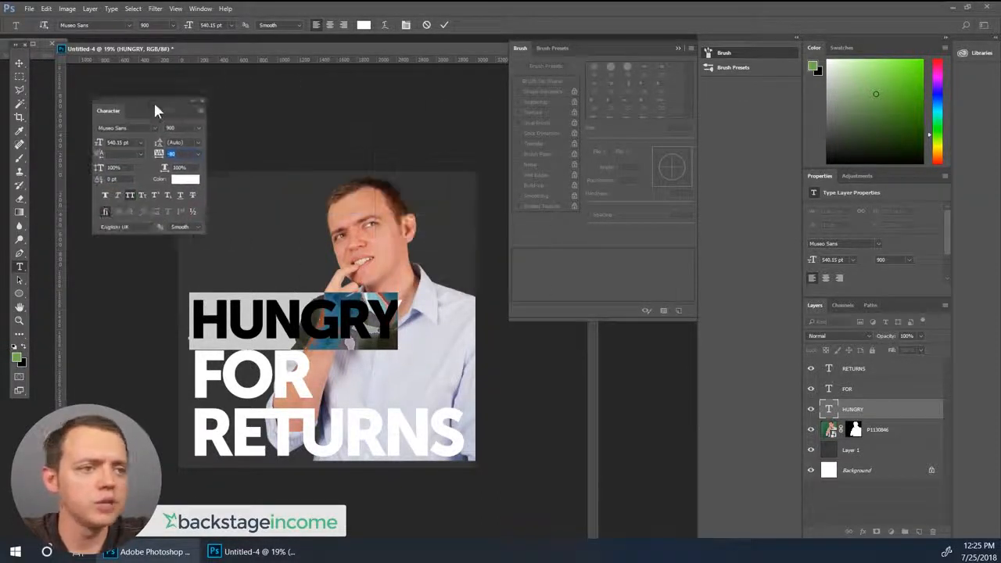
{"action": "left_click", "coordinate": [198, 128]}
{"action": "left_click", "coordinate": [196, 171]}
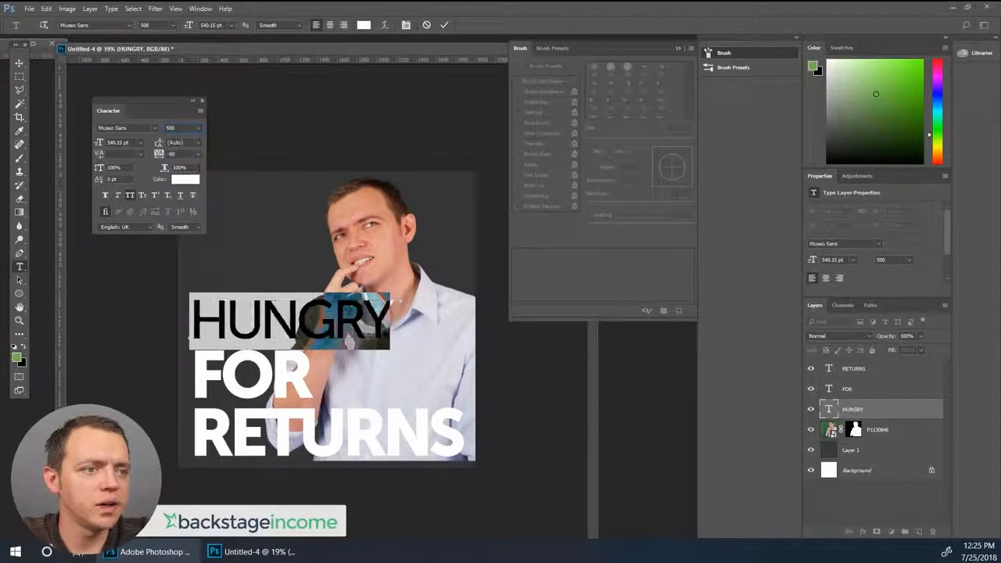
{"action": "left_click", "coordinate": [19, 63]}
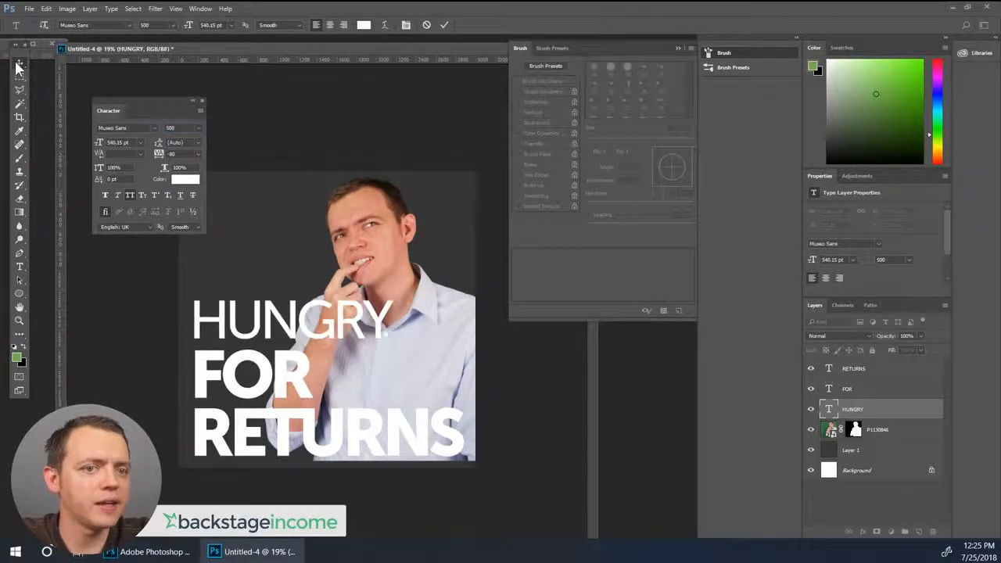
Nudge the HUNGRY line to X 114 px, Y 1245 px so its left edge lines up with the lines below
{"action": "key", "text": "Down"}
{"action": "key", "text": "Down"}
{"action": "key", "text": "Down"}
{"action": "key", "text": "Down"}
{"action": "key", "text": "Down"}
{"action": "key", "text": "Down"}
{"action": "key", "text": "Down"}
{"action": "key", "text": "Down"}
{"action": "key", "text": "Down"}
{"action": "key", "text": "Down"}
{"action": "key", "text": "Down"}
{"action": "key", "text": "Down"}
{"action": "key", "text": "Down"}
{"action": "key", "text": "Down"}
{"action": "key", "text": "Down"}
{"action": "key", "text": "Left"}
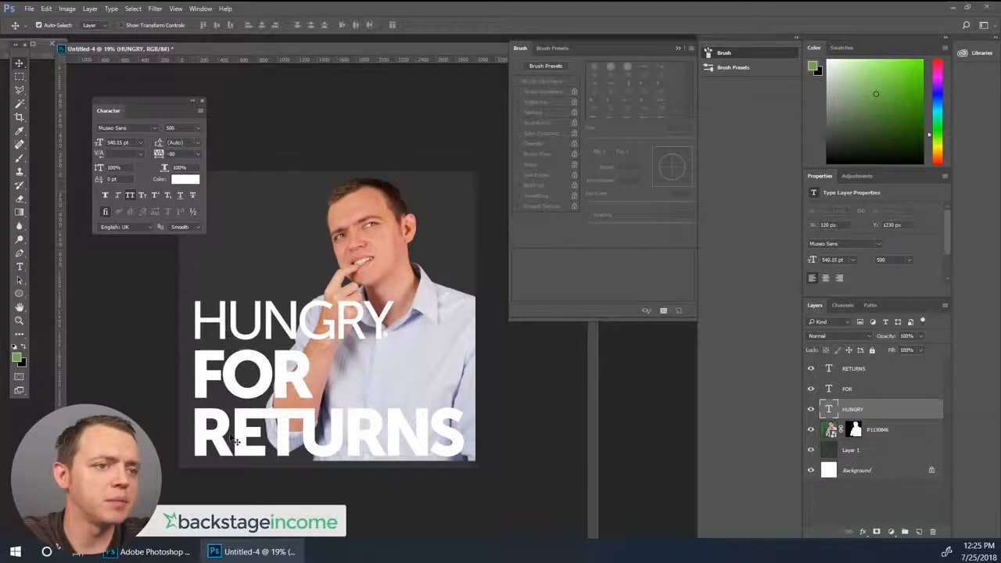
Set the FOR line's font weight to Museo Sans 500
{"action": "left_click", "coordinate": [19, 266]}
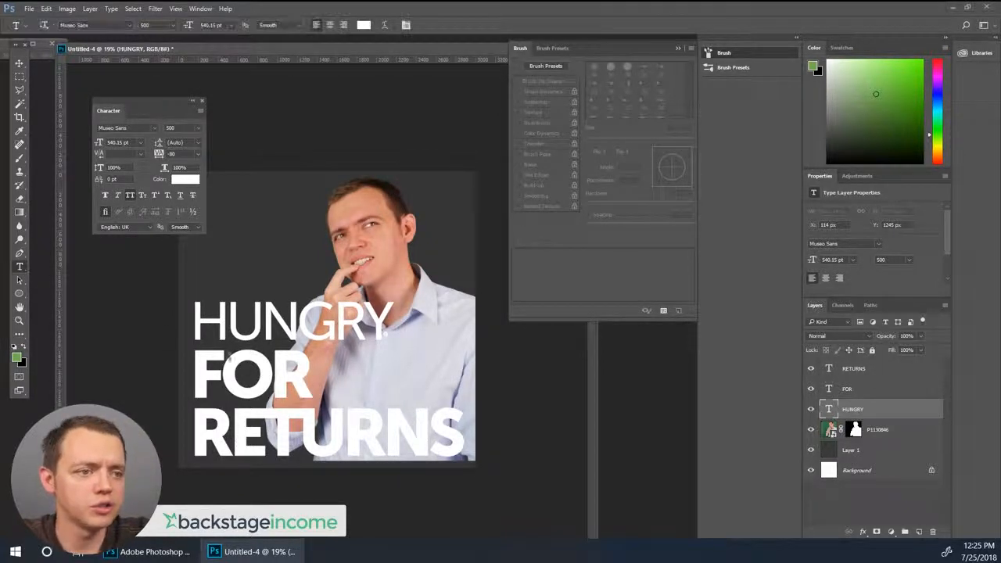
{"action": "left_click", "coordinate": [249, 389]}
{"action": "key", "text": "ctrl+a"}
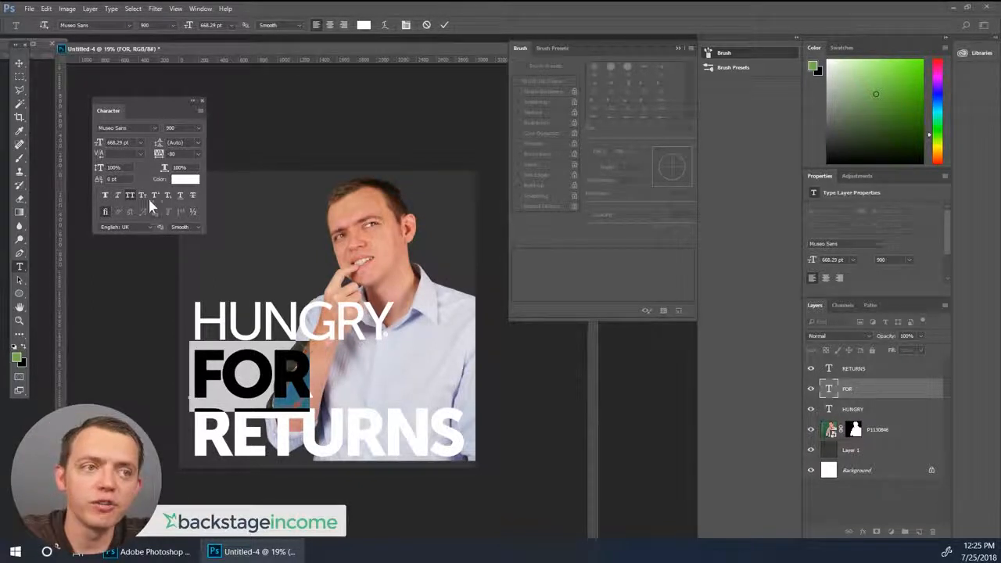
{"action": "left_click", "coordinate": [198, 129]}
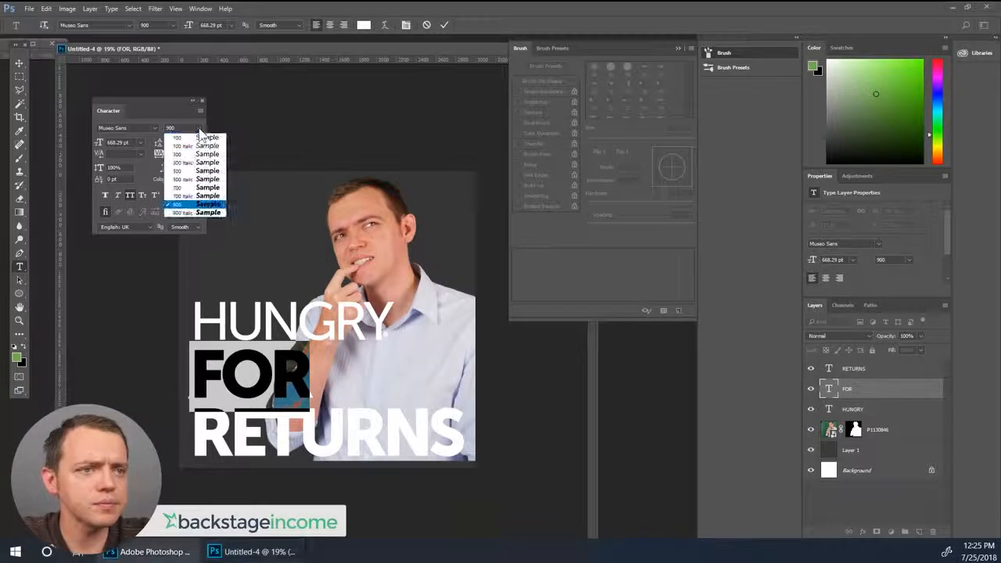
{"action": "left_click", "coordinate": [200, 171]}
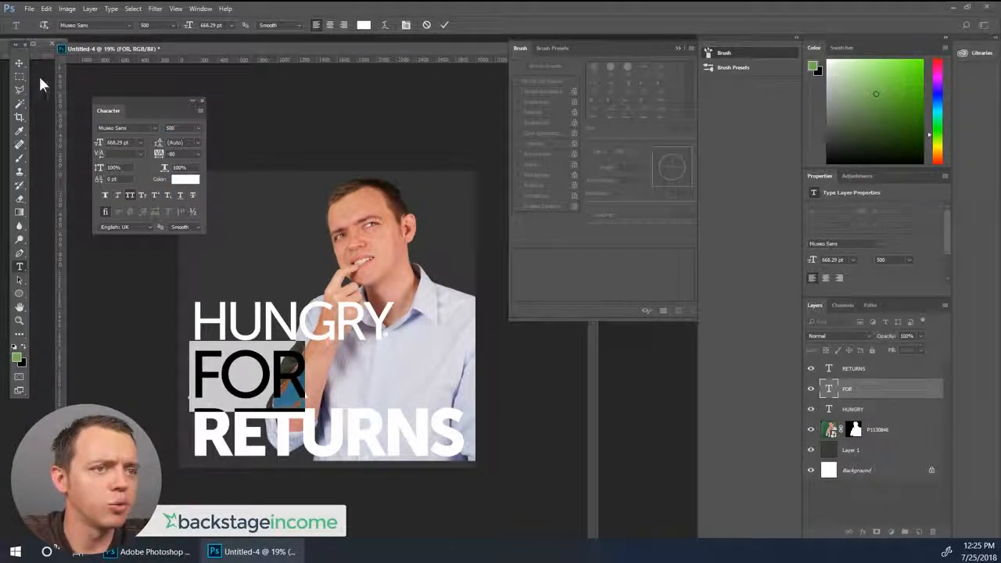
{"action": "left_click", "coordinate": [19, 63]}
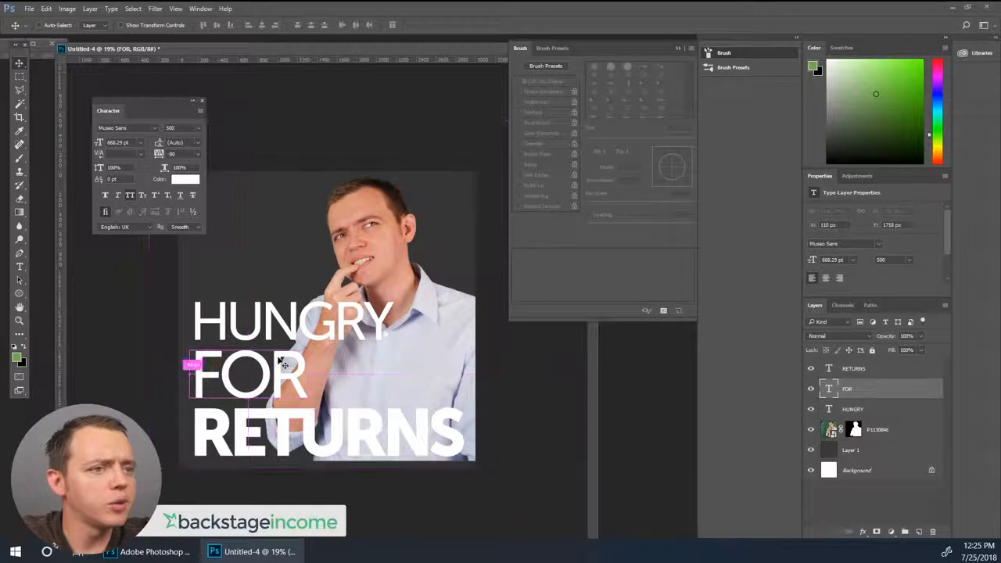
Scale the FOR line down proportionally to about 469 pt, keeping its top-left corner in place
{"action": "key", "text": "ctrl+t"}
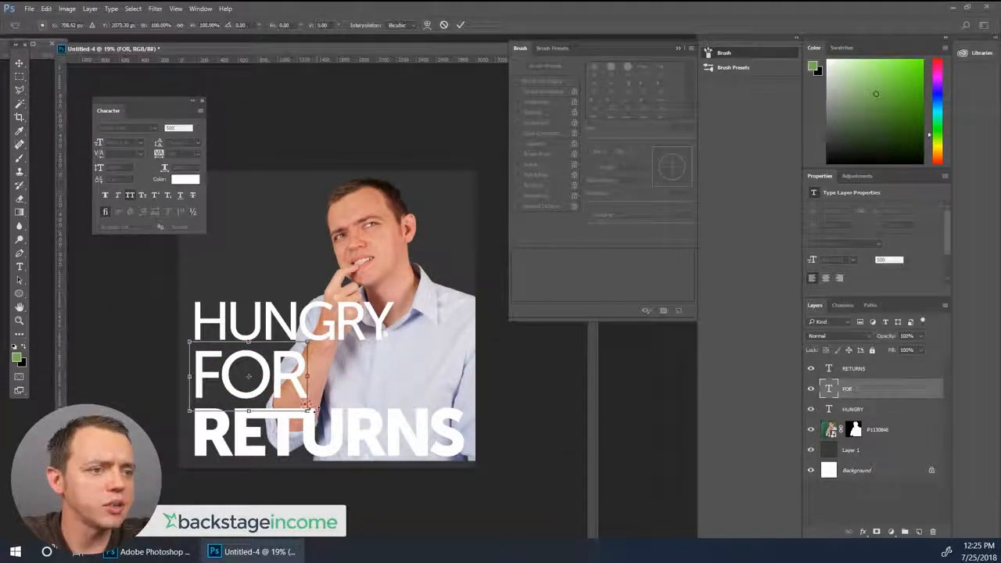
{"action": "left_click_drag", "start_coordinate": [307, 409], "coordinate": [271, 388]}
{"action": "key", "text": "Return"}
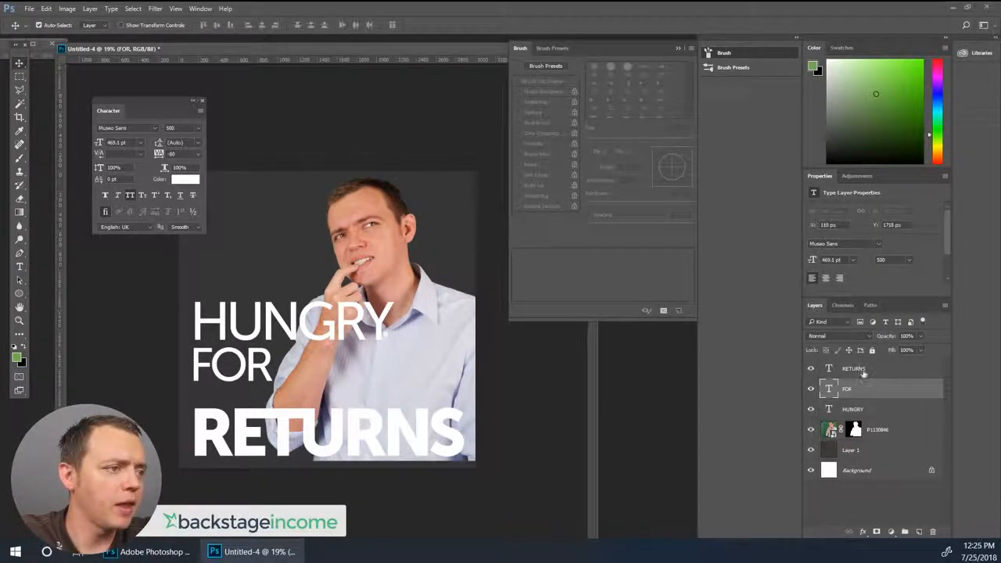
Nudge the RETURNS line straight up to about Y 2244 px
{"action": "left_click", "coordinate": [862, 368]}
{"action": "key", "text": "shift+Up"}
{"action": "key", "text": "shift+Up"}
{"action": "key", "text": "shift+Up"}
{"action": "key", "text": "shift+Up"}
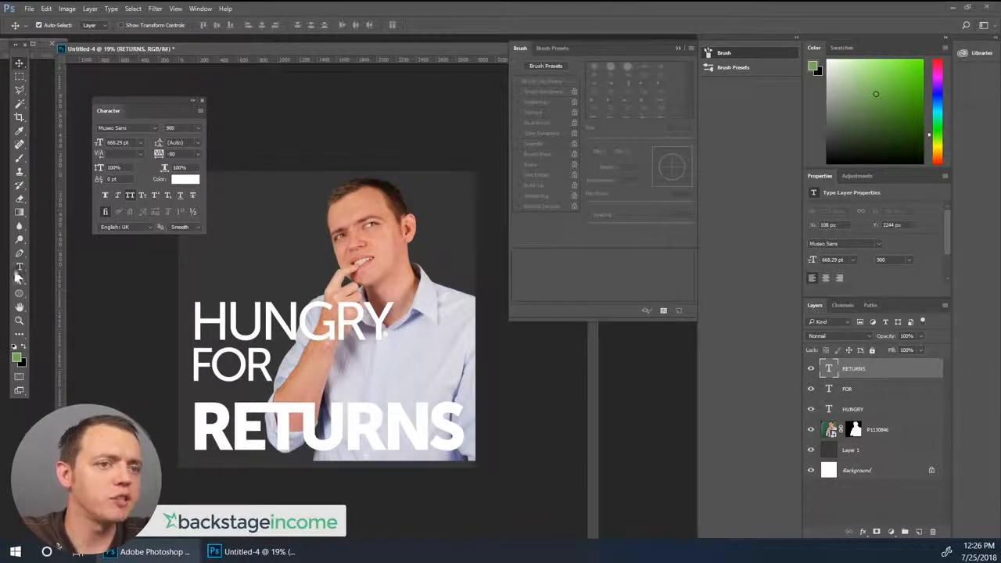
Try the word PROFITS in place of RETURNS in the bold title line
{"action": "left_click", "coordinate": [19, 269]}
{"action": "double_click", "coordinate": [383, 437]}
{"action": "key", "text": "Left"}
{"action": "key", "text": "Right"}
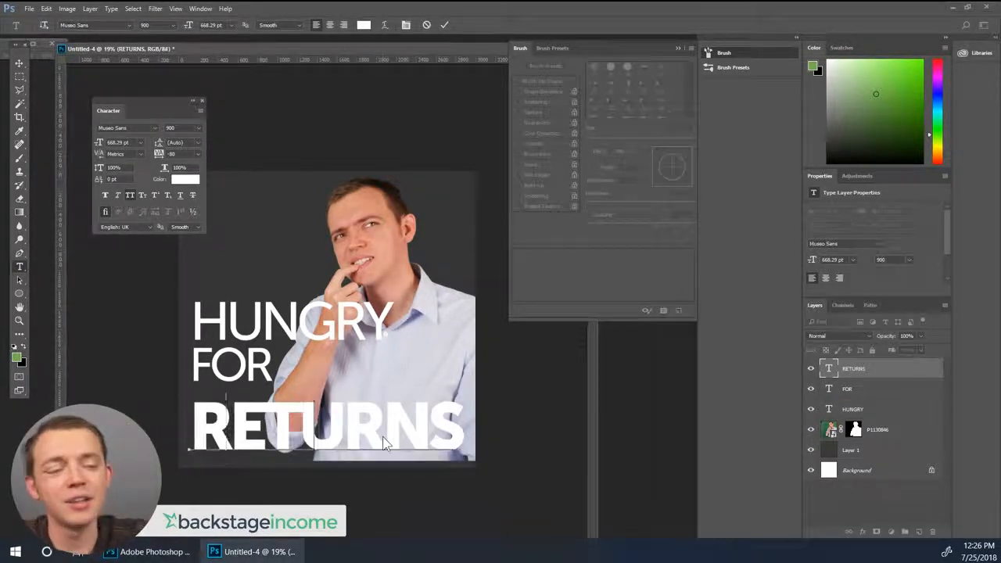
{"action": "key", "text": "ctrl+a"}
{"action": "type", "text": "PROFITS"}
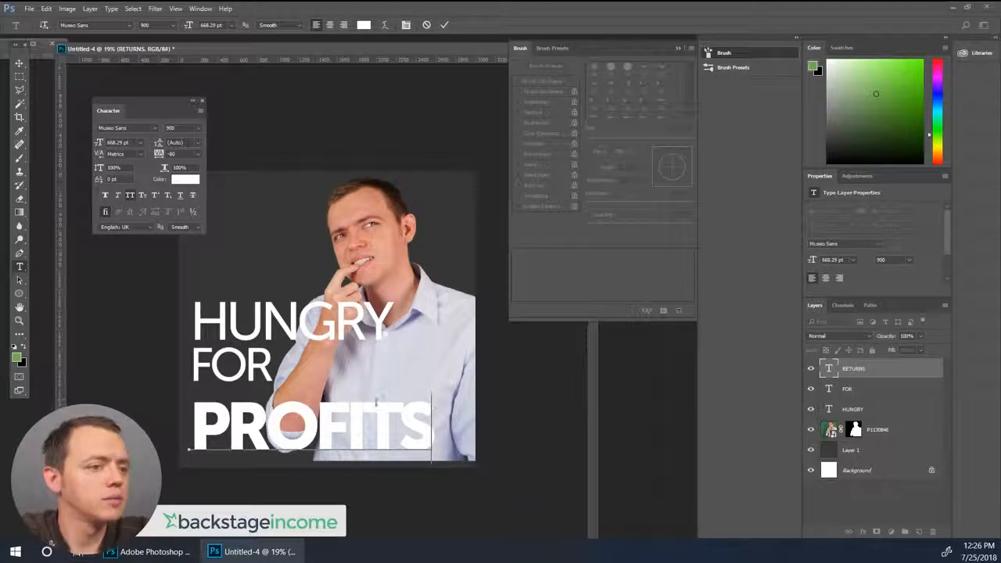
Replace PROFITS with RETURNS in the bold title line
{"action": "left_click", "coordinate": [364, 426]}
{"action": "key", "text": "ctrl+a"}
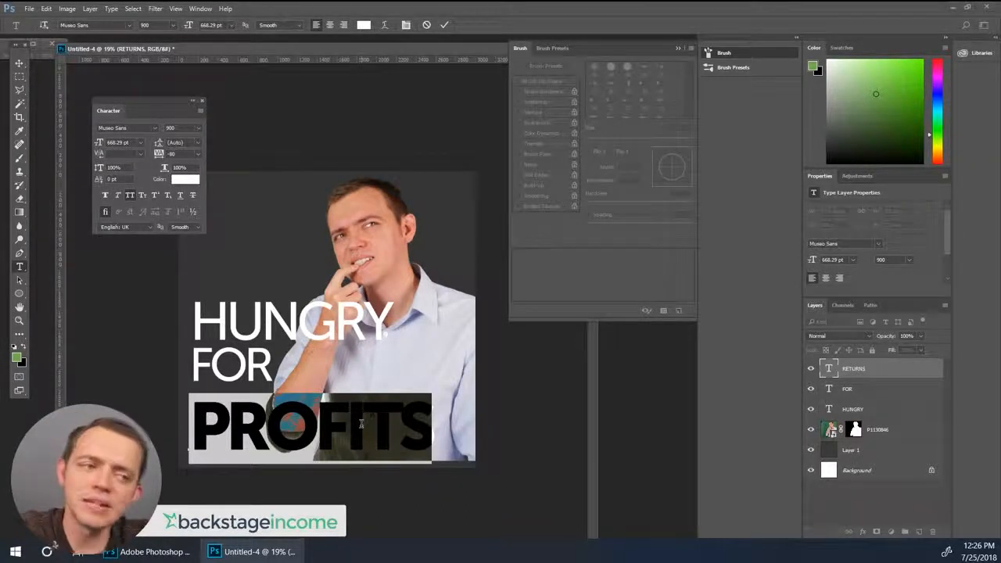
{"action": "left_click", "coordinate": [361, 424]}
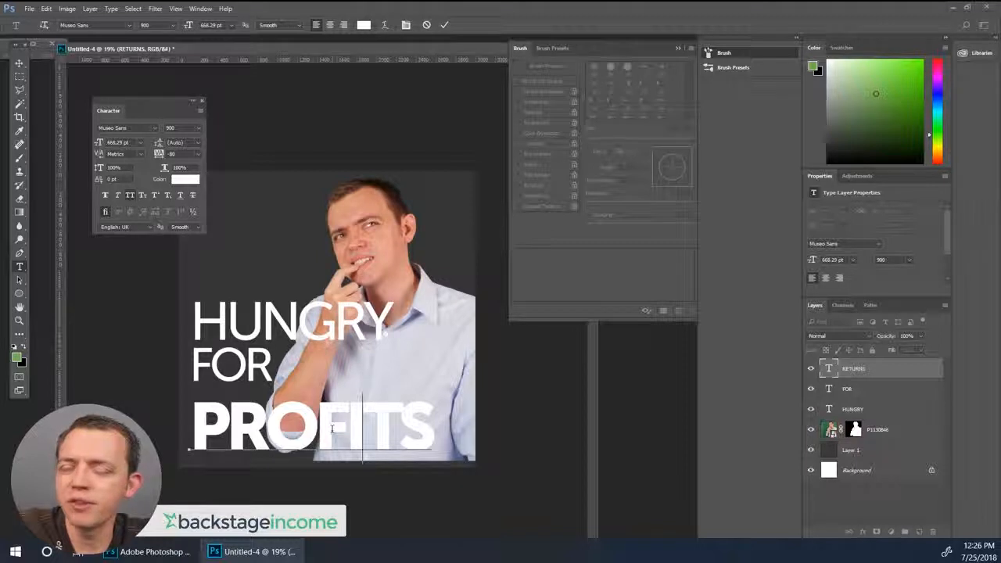
{"action": "key", "text": "ctrl+a"}
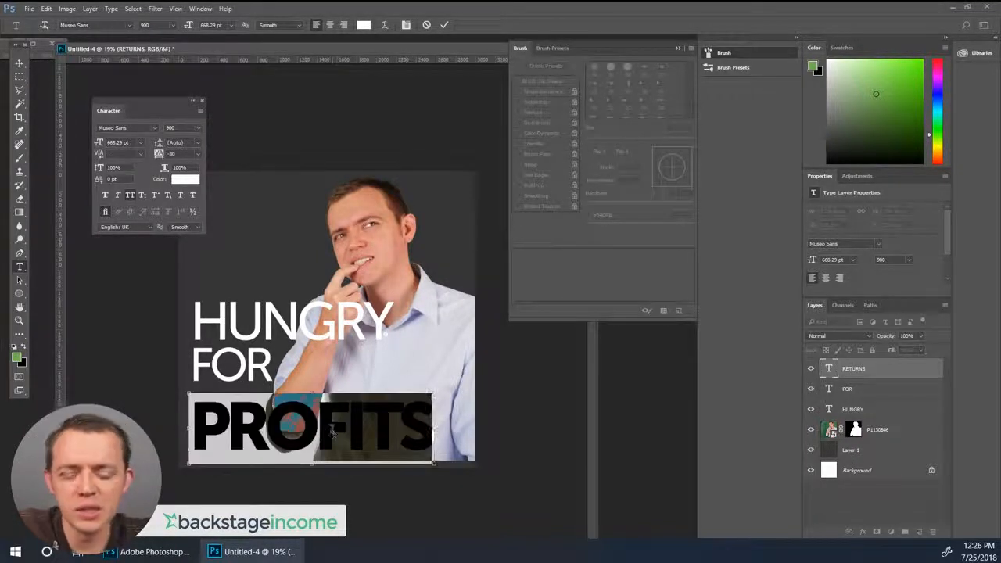
{"action": "type", "text": "RETURNS"}
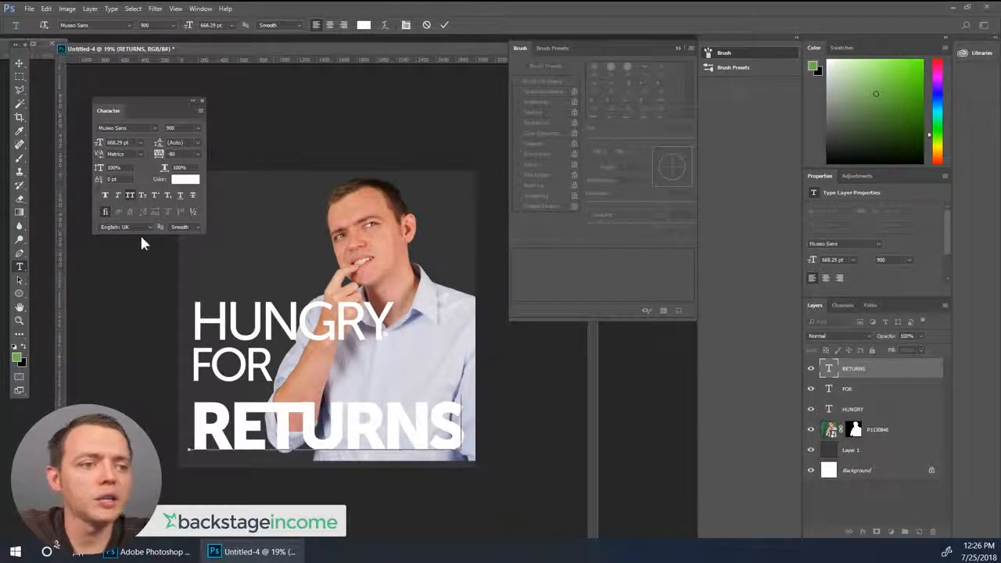
{"action": "left_click", "coordinate": [20, 63]}
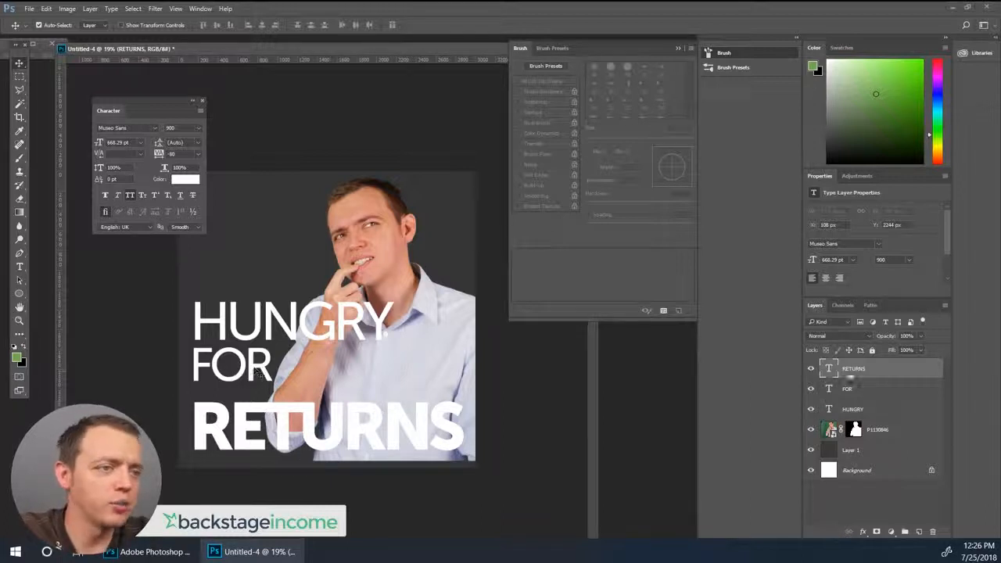
Nudge the FOR line to X 123 px, Y 1768 px, evenly spaced between HUNGRY and RETURNS
{"action": "left_click", "coordinate": [848, 392]}
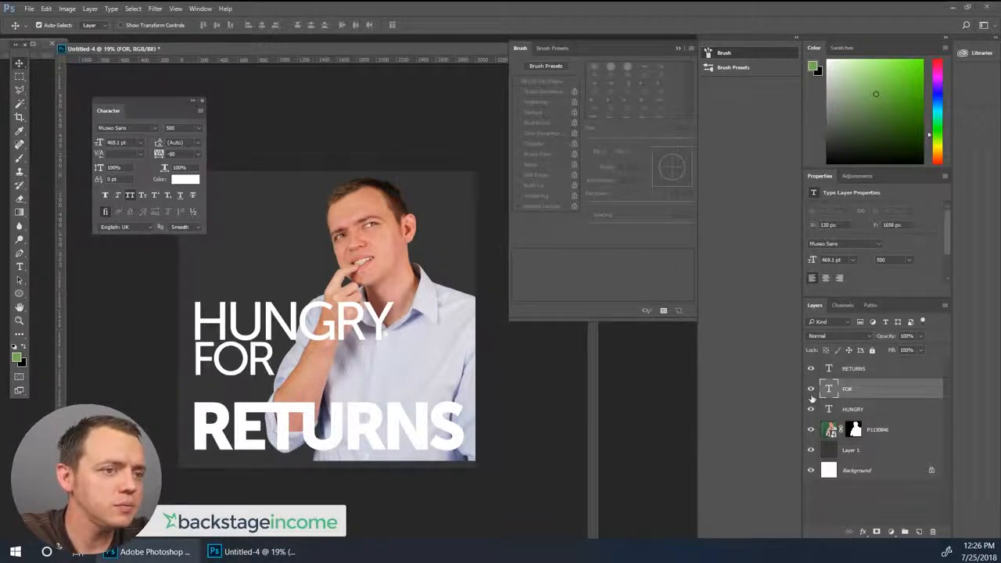
{"action": "key", "text": "shift+Right"}
{"action": "key", "text": "shift+Up"}
{"action": "key", "text": "shift+Up"}
{"action": "key", "text": "shift+Down"}
{"action": "key", "text": "shift+Down"}
{"action": "key", "text": "shift+Down"}
{"action": "key", "text": "shift+Down"}
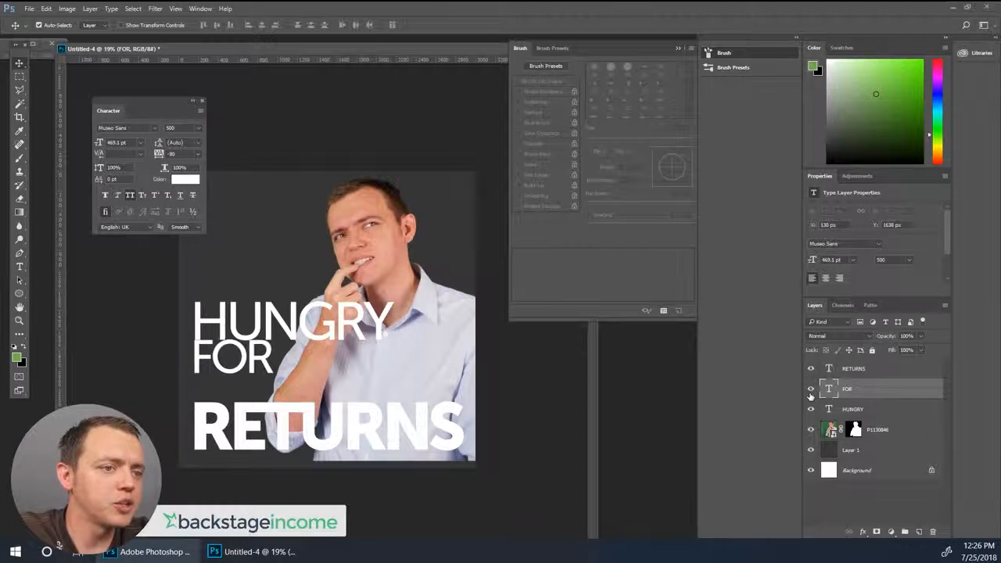
{"action": "key", "text": "shift+Down"}
{"action": "key", "text": "shift+Down"}
{"action": "key", "text": "shift+Down"}
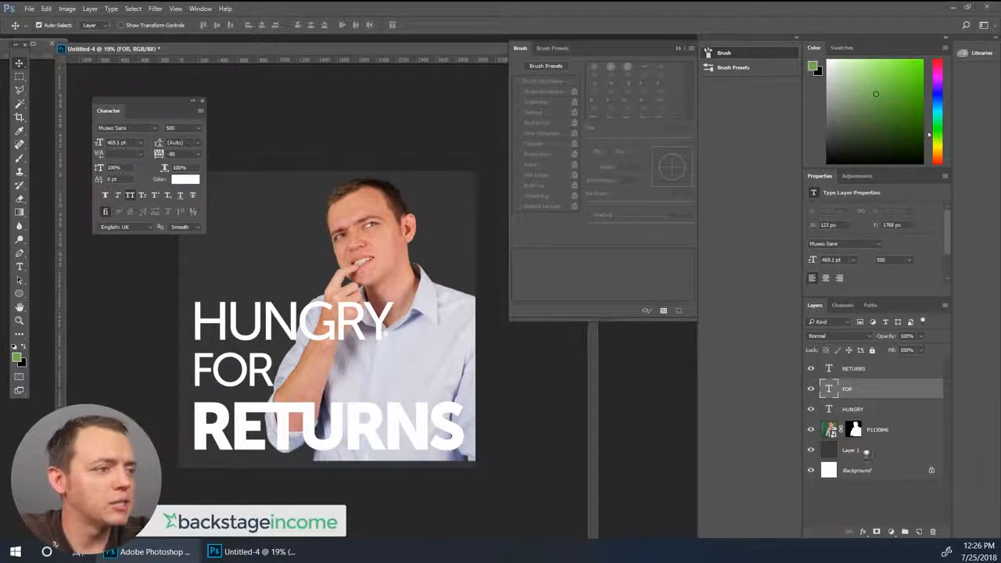
Paint a full-width green band about 764 px high behind RETURNS on a new layer between the HUNGRY layer and the portrait
{"action": "left_click", "coordinate": [919, 532]}
{"action": "left_click_drag", "start_coordinate": [853, 391], "coordinate": [855, 438]}
{"action": "left_click", "coordinate": [20, 76]}
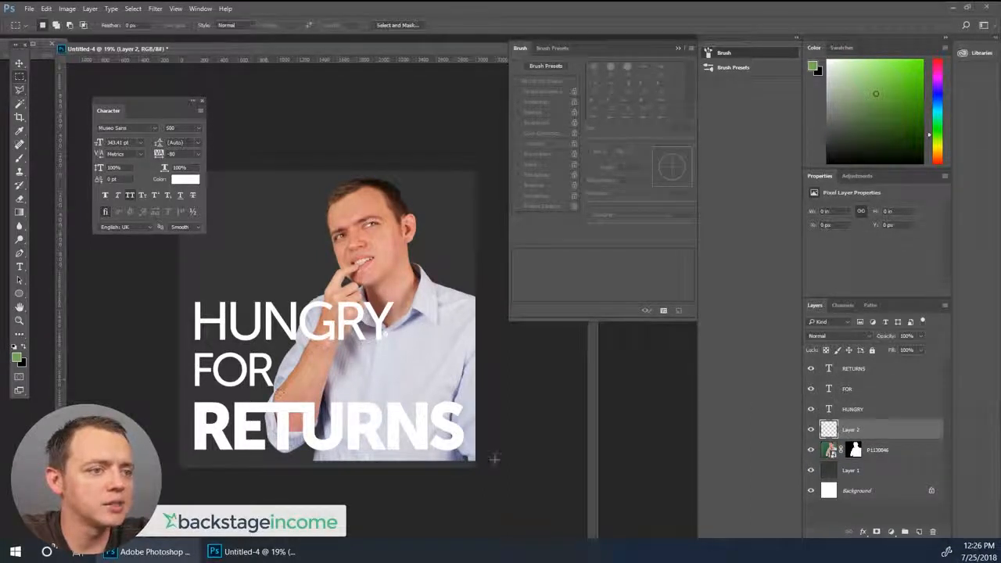
{"action": "left_click_drag", "start_coordinate": [477, 468], "coordinate": [179, 393]}
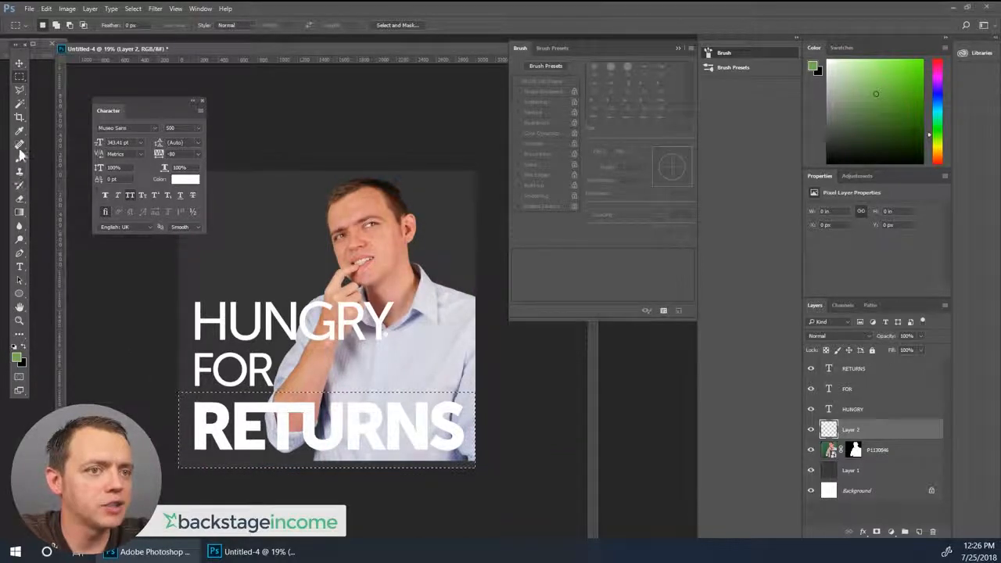
{"action": "left_click", "coordinate": [19, 157]}
{"action": "left_click_drag", "start_coordinate": [165, 419], "coordinate": [505, 424]}
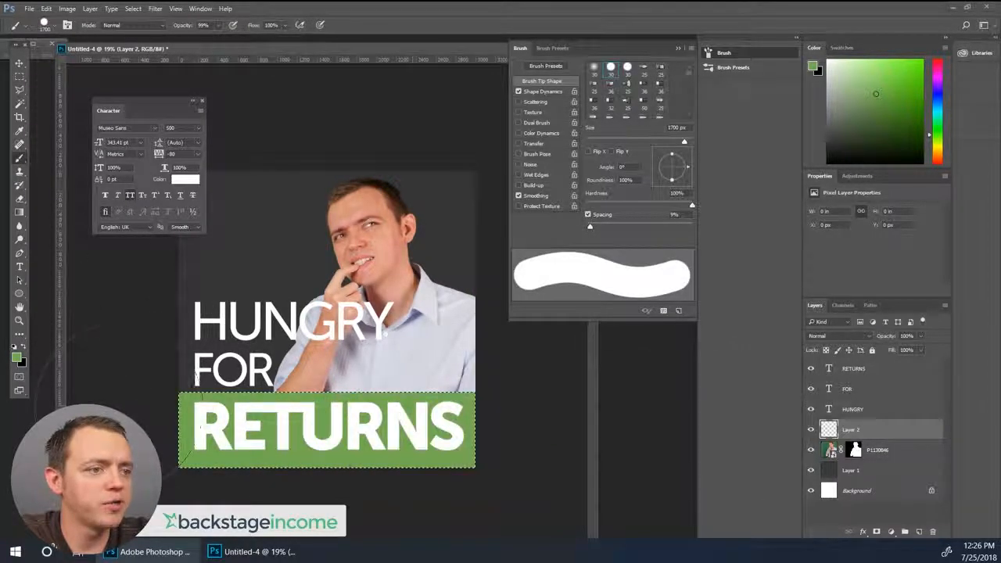
{"action": "key", "text": "ctrl+d"}
Shrink the green band to the outline of the RETURNS letters, about 2713 × 494 px
{"action": "left_click", "coordinate": [20, 63]}
{"action": "key", "text": "ctrl+t"}
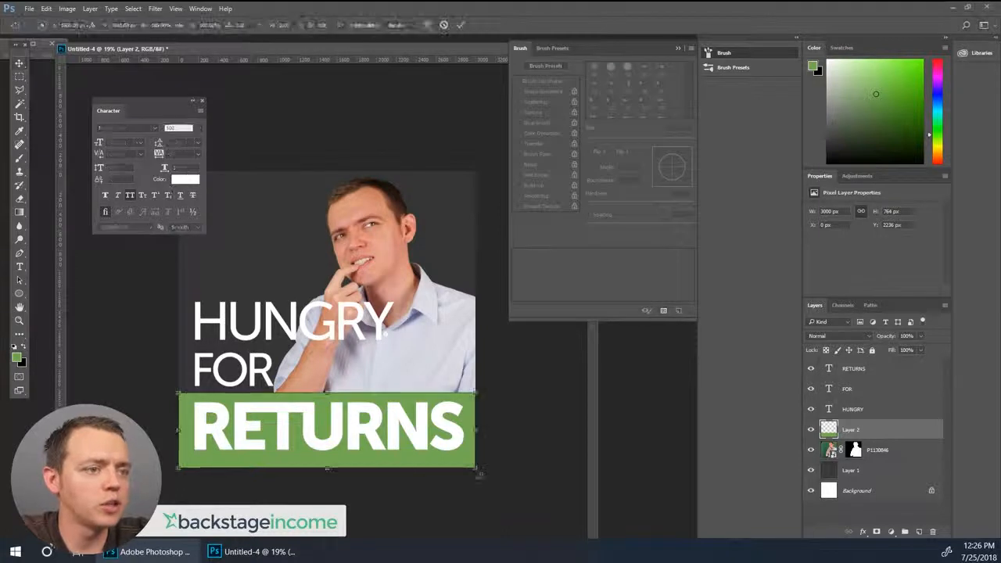
{"action": "left_click_drag", "start_coordinate": [475, 468], "coordinate": [462, 459]}
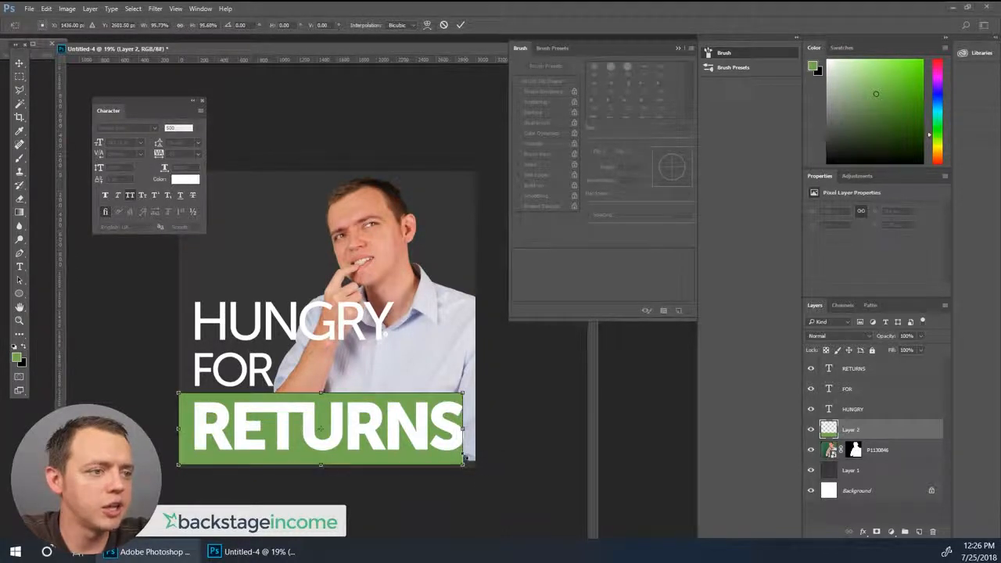
{"action": "left_click_drag", "start_coordinate": [179, 463], "coordinate": [194, 458]}
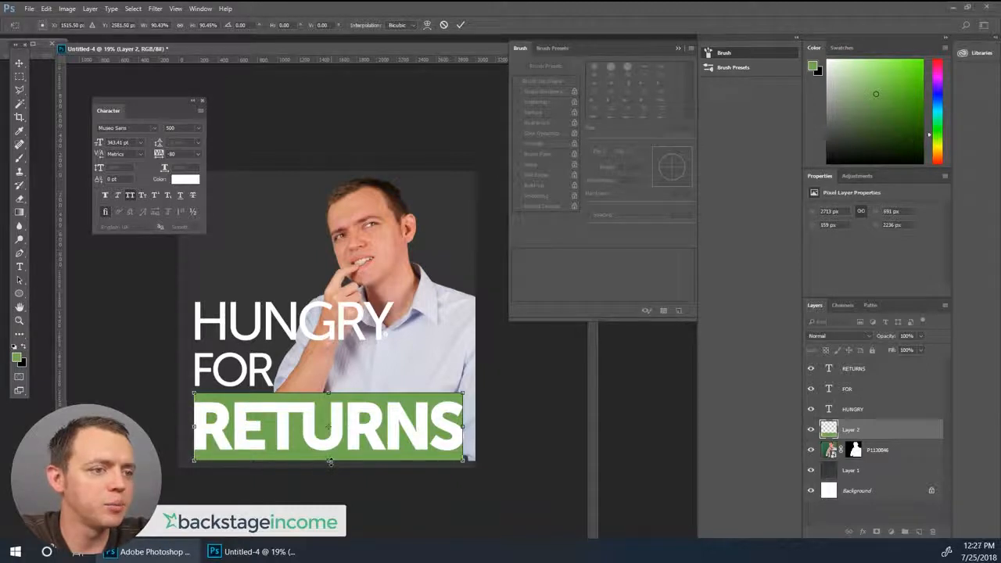
{"action": "left_click_drag", "start_coordinate": [330, 462], "coordinate": [328, 451]}
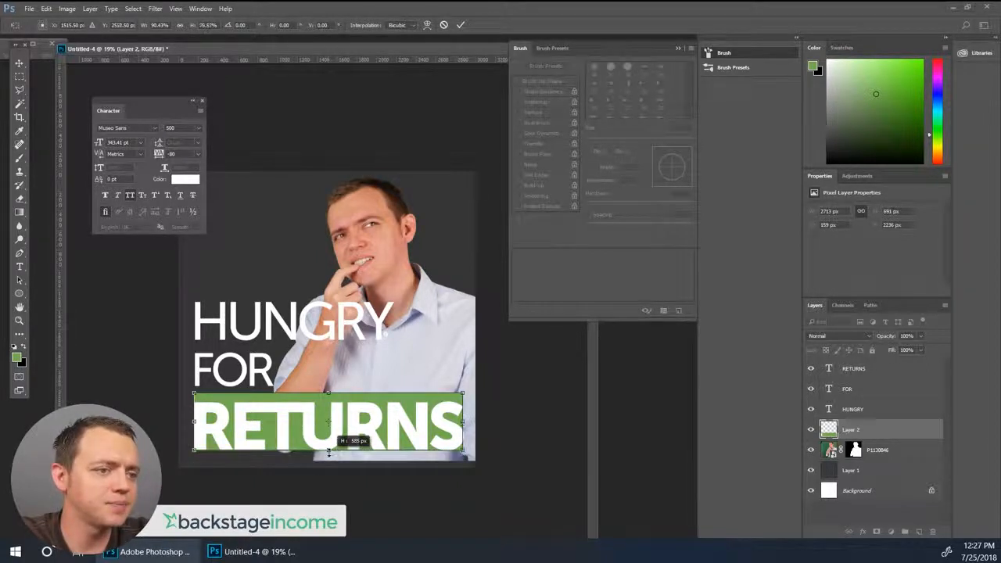
{"action": "left_click_drag", "start_coordinate": [330, 393], "coordinate": [329, 400]}
{"action": "key", "text": "Return"}
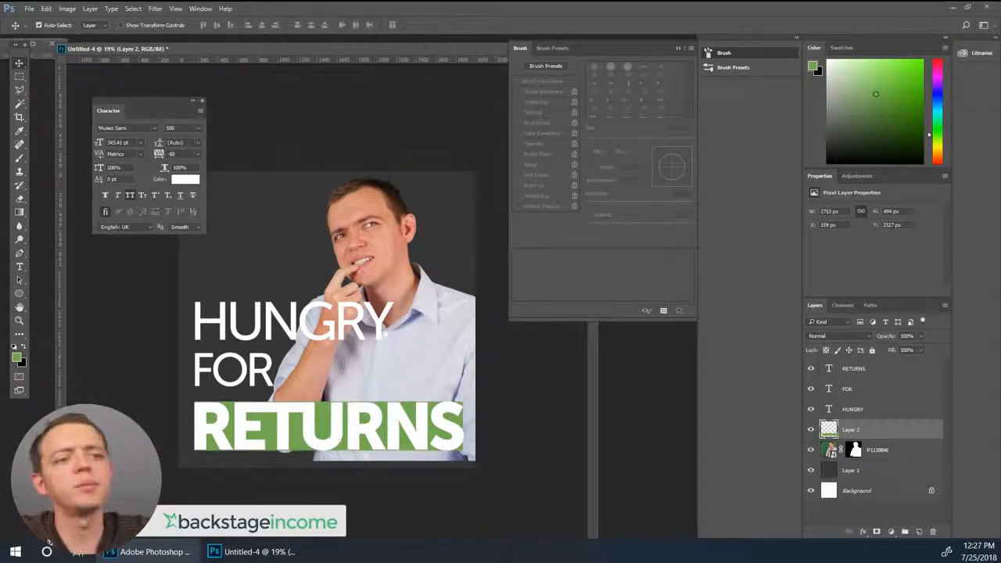
Enlarge the green band evenly around RETURNS to about 2872 × 602 px to leave a margin on all sides
{"action": "key", "text": "ctrl+t"}
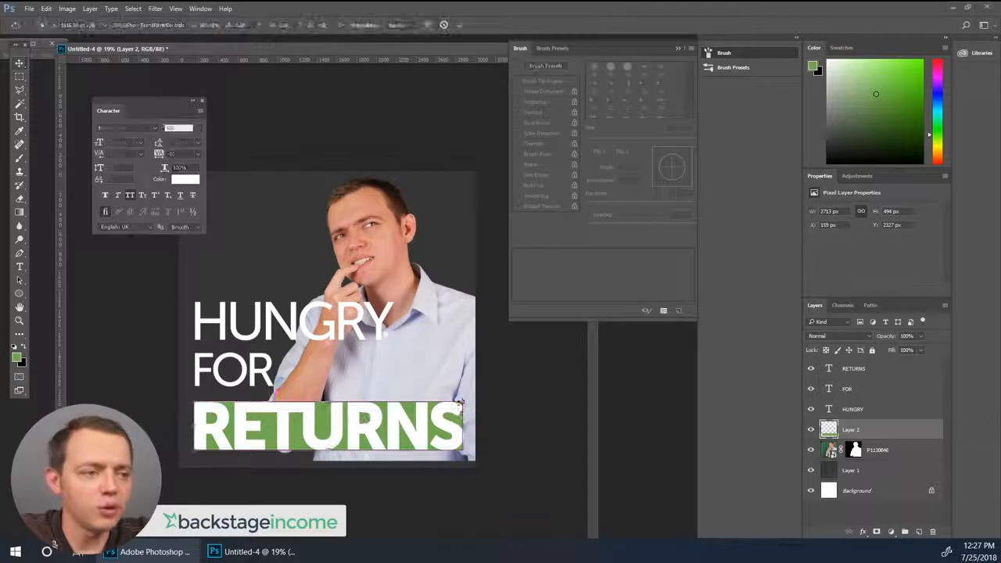
{"action": "left_click_drag", "start_coordinate": [464, 402], "coordinate": [470, 400]}
{"action": "left_click_drag", "start_coordinate": [328, 402], "coordinate": [329, 397]}
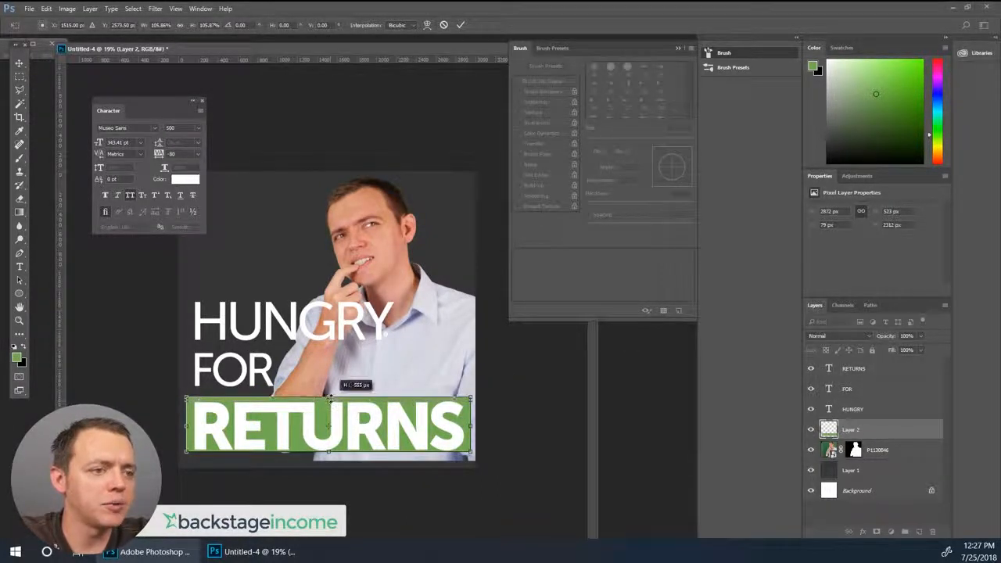
{"action": "left_click_drag", "start_coordinate": [331, 455], "coordinate": [336, 462]}
{"action": "key", "text": "Return"}
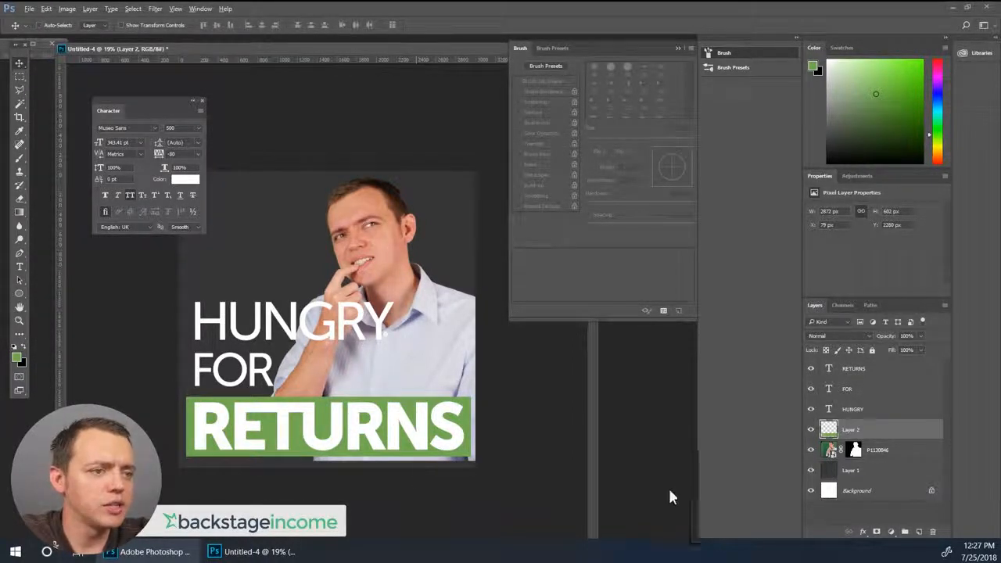
Scale the three title lines and the green band together to about 97%
{"action": "left_click", "coordinate": [856, 370], "text": "shift"}
{"action": "key", "text": "ctrl+t"}
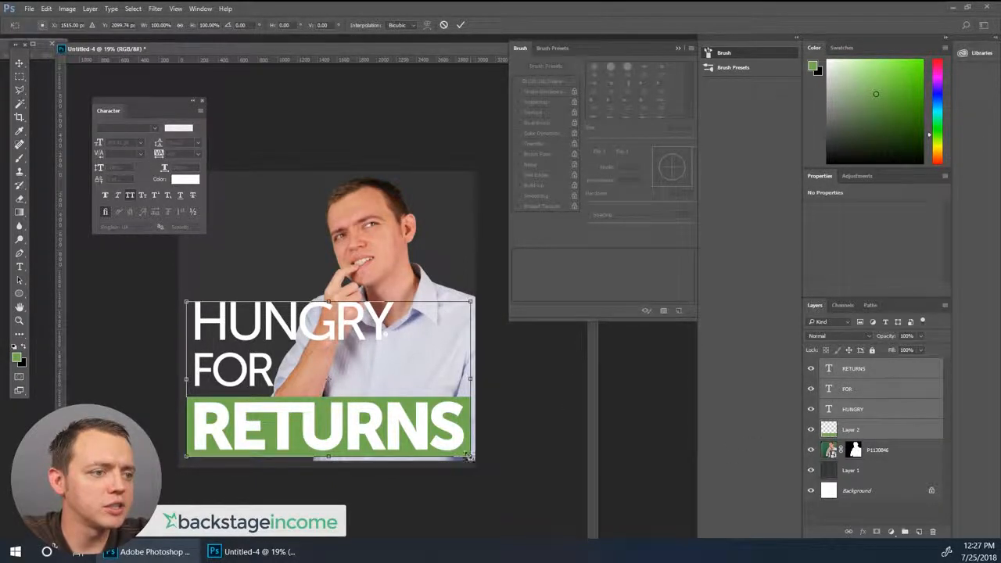
{"action": "left_click_drag", "start_coordinate": [468, 457], "coordinate": [464, 454]}
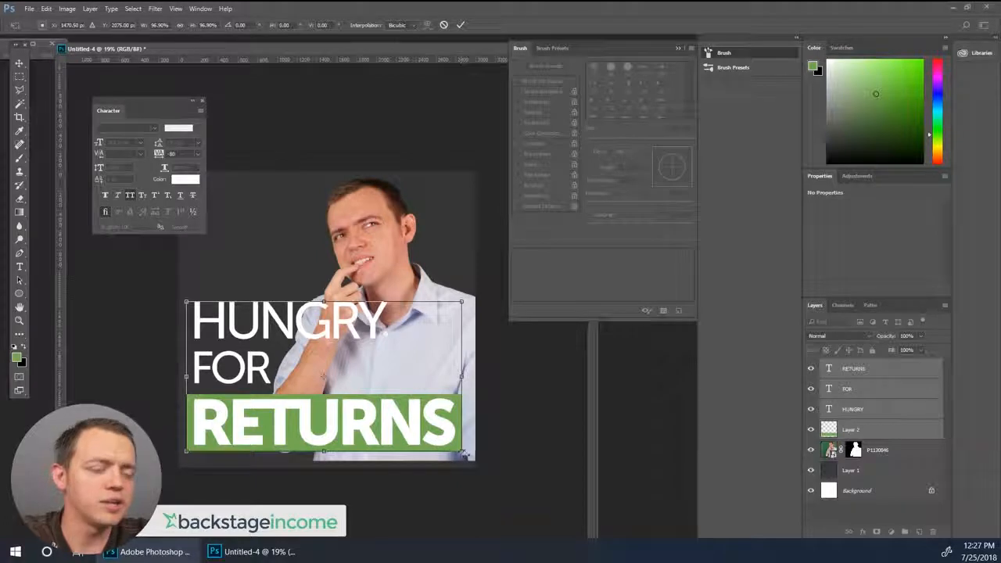
{"action": "key", "text": "Return"}
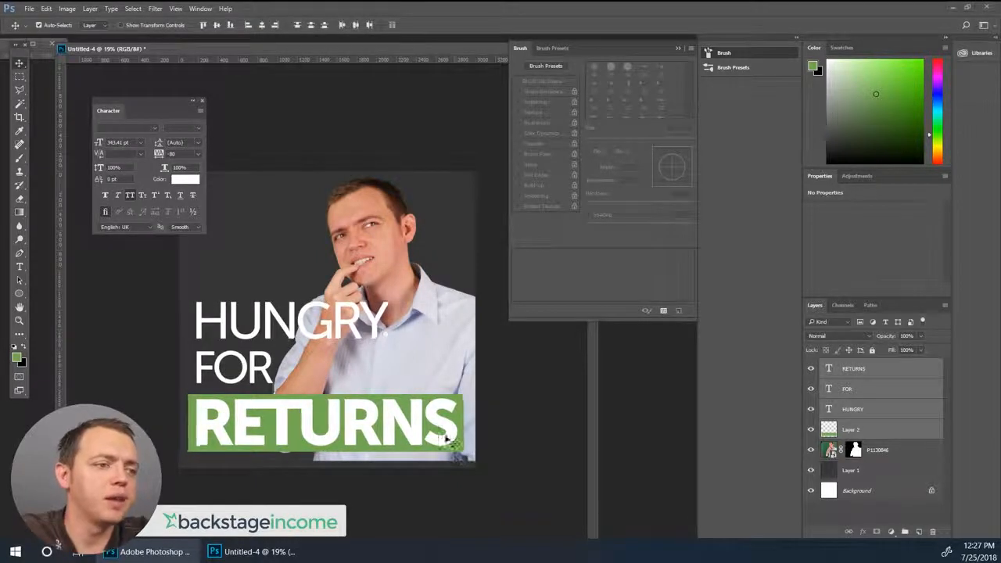
Nudge the title lines and green band right and slightly down, bringing the band's left edge to X 134 px
{"action": "key", "text": "shift+Right"}
{"action": "key", "text": "shift+Right"}
{"action": "key", "text": "shift+Right"}
{"action": "key", "text": "shift+Right"}
{"action": "key", "text": "shift+Right"}
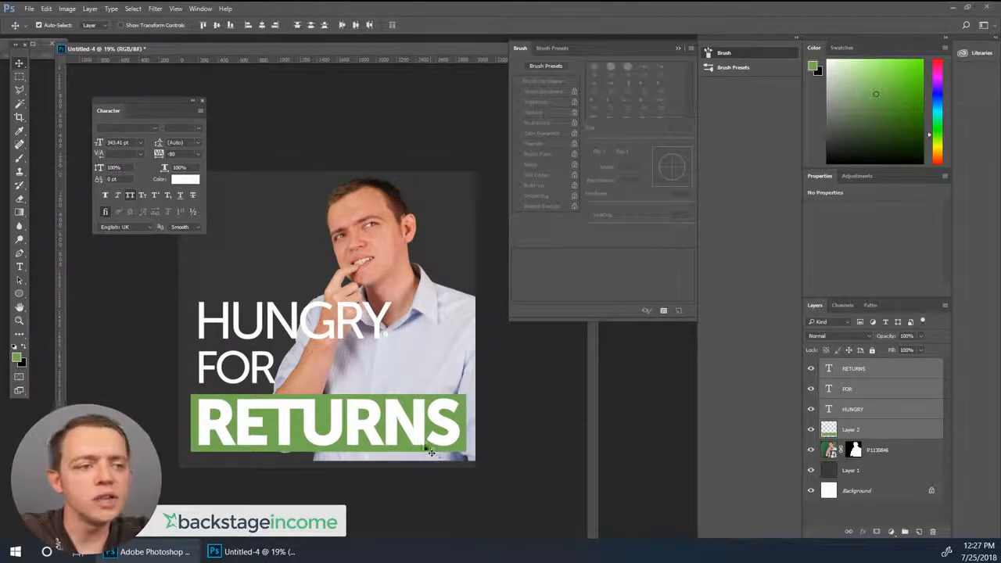
{"action": "key", "text": "shift+Down"}
{"action": "key", "text": "shift+Down"}
{"action": "key", "text": "shift+Right"}
{"action": "key", "text": "shift+Down"}
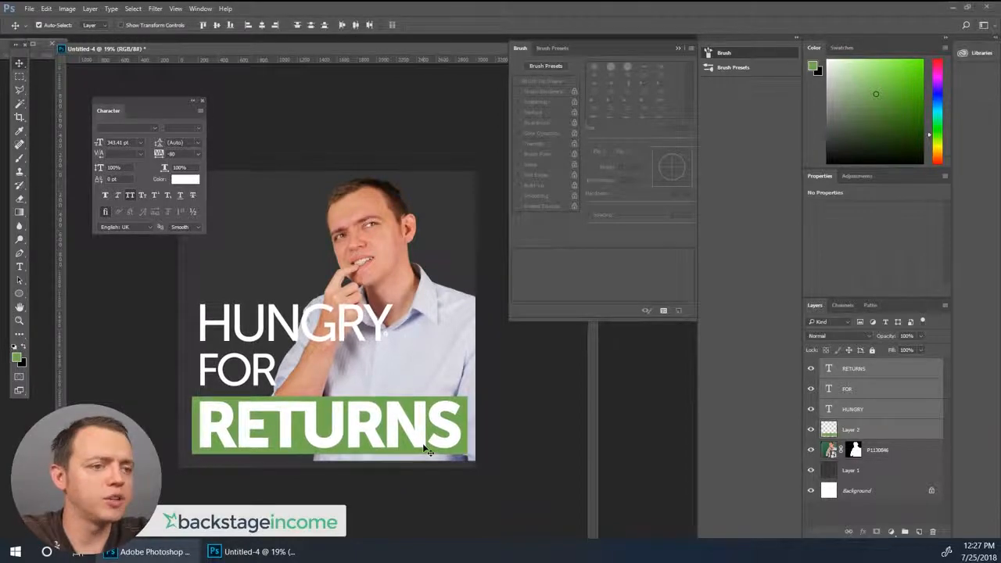
Extend the top edge of the RETURNS band to make it about 610 px high
{"action": "left_click", "coordinate": [849, 429]}
{"action": "key", "text": "ctrl+t"}
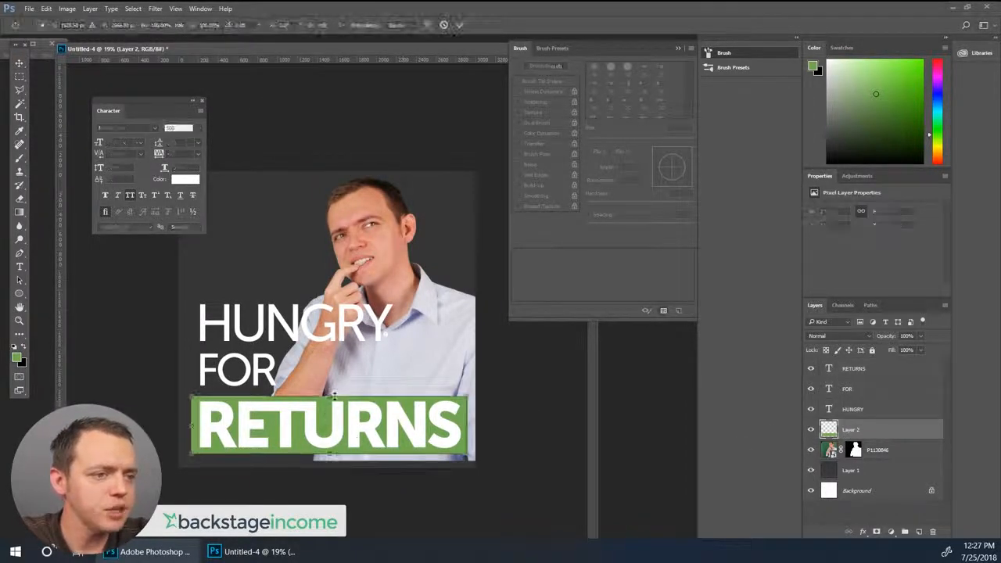
{"action": "scroll", "coordinate": [342, 442], "scroll_direction": "up", "scroll_amount": 2}
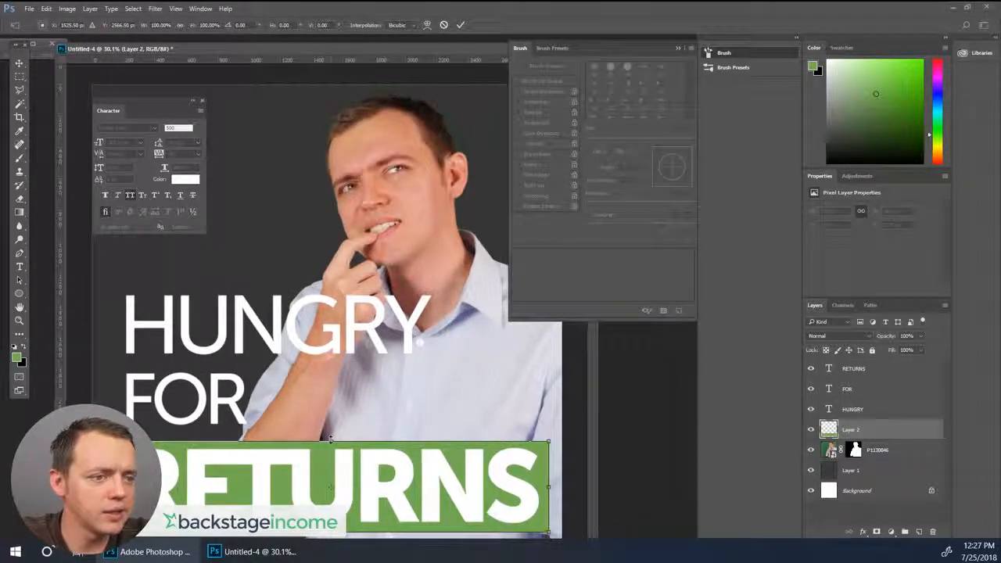
{"action": "left_click_drag", "start_coordinate": [330, 441], "coordinate": [332, 436]}
{"action": "key", "text": "Return"}
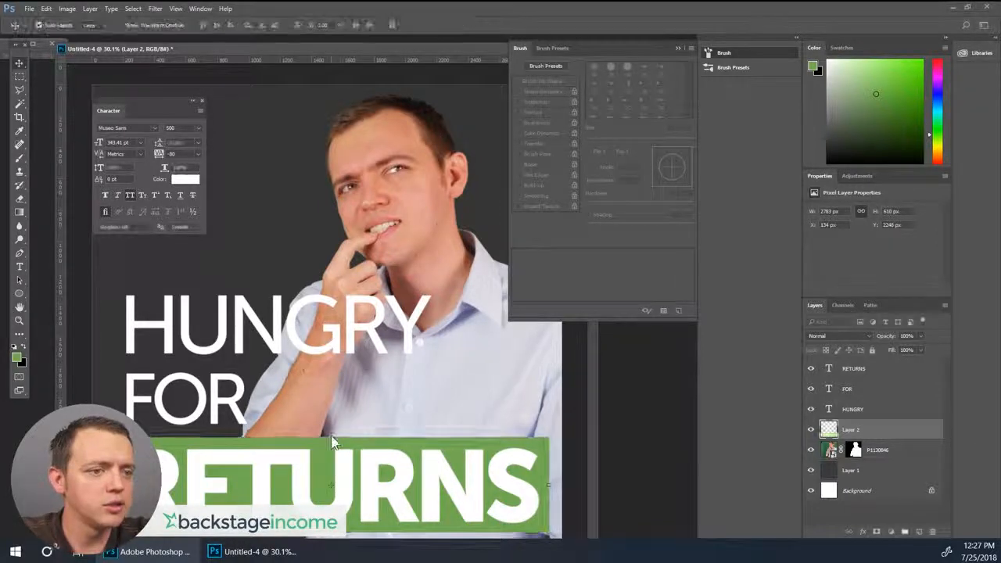
{"action": "key", "text": "ctrl+minus"}
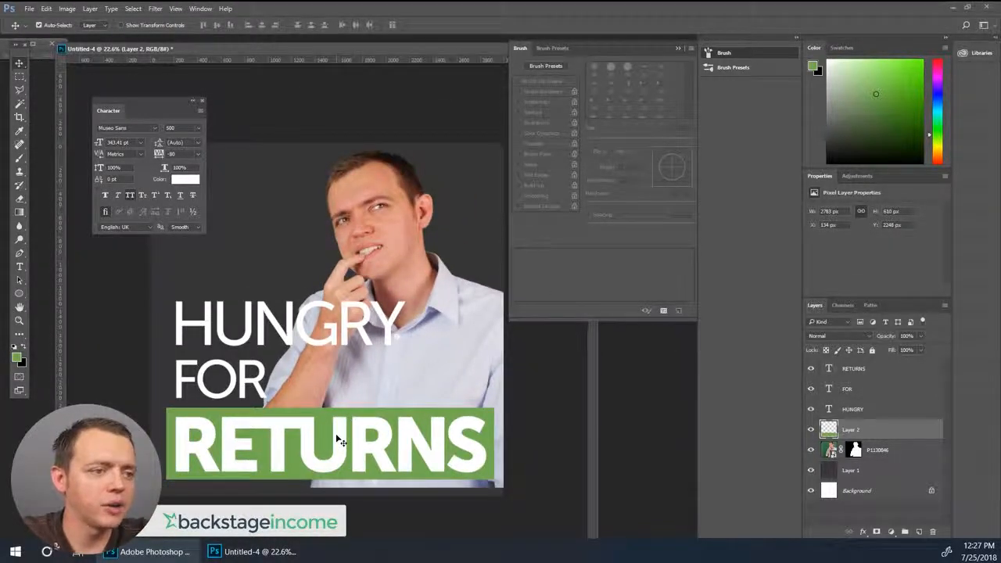
Nudge the RETURNS band down to about Y 2260 px so the word sits centred in it vertically
{"action": "key", "text": "Down"}
{"action": "key", "text": "Down"}
{"action": "key", "text": "Down"}
{"action": "key", "text": "Down"}
{"action": "key", "text": "Down"}
{"action": "key", "text": "Down"}
{"action": "key", "text": "Down"}
{"action": "key", "text": "Down"}
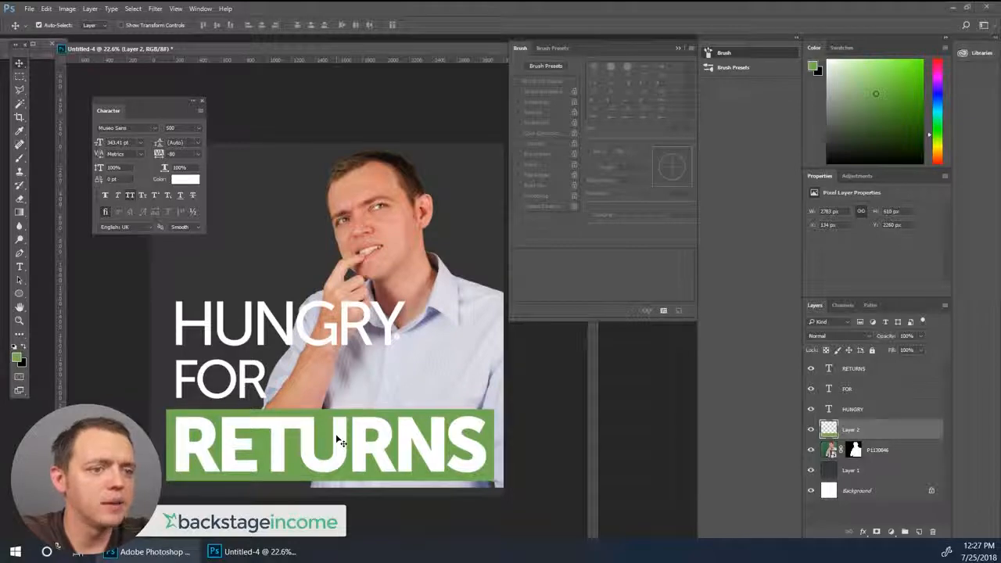
Duplicate the green band and move the copy up behind FOR, to about Y 1769 px
{"action": "left_click_drag", "start_coordinate": [853, 430], "coordinate": [920, 531]}
{"action": "key", "text": "shift+Up"}
{"action": "key", "text": "shift+Up"}
{"action": "key", "text": "shift+Up"}
{"action": "key", "text": "shift+Up"}
{"action": "key", "text": "shift+Up"}
{"action": "key", "text": "shift+Up"}
{"action": "key", "text": "shift+Up"}
{"action": "key", "text": "shift+Up"}
{"action": "key", "text": "shift+Up"}
{"action": "key", "text": "shift+Up"}
{"action": "key", "text": "shift+Up"}
{"action": "key", "text": "shift+Up"}
{"action": "key", "text": "shift+Up"}
{"action": "key", "text": "shift+Up"}
{"action": "key", "text": "shift+Up"}
{"action": "key", "text": "shift+Up"}
{"action": "key", "text": "shift+Up"}
{"action": "key", "text": "shift+Up"}
{"action": "key", "text": "shift+Up"}
{"action": "key", "text": "shift+Up"}
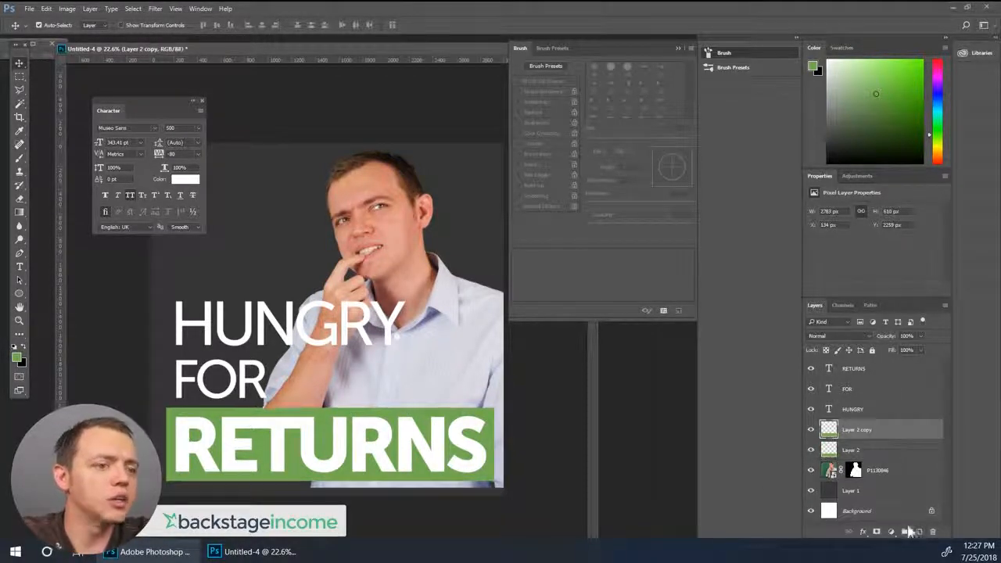
{"action": "key", "text": "shift+Up"}
{"action": "key", "text": "shift+Up"}
{"action": "key", "text": "shift+Up"}
{"action": "key", "text": "shift+Up"}
{"action": "key", "text": "shift+Up"}
{"action": "key", "text": "shift+Up"}
{"action": "key", "text": "shift+Up"}
{"action": "key", "text": "shift+Up"}
{"action": "key", "text": "shift+Up"}
{"action": "key", "text": "shift+Up"}
{"action": "key", "text": "shift+Up"}
{"action": "key", "text": "shift+Up"}
{"action": "key", "text": "shift+Up"}
{"action": "key", "text": "shift+Up"}
{"action": "key", "text": "shift+Up"}
{"action": "key", "text": "shift+Up"}
{"action": "key", "text": "shift+Up"}
{"action": "key", "text": "shift+Up"}
{"action": "key", "text": "shift+Up"}
{"action": "key", "text": "shift+Up"}
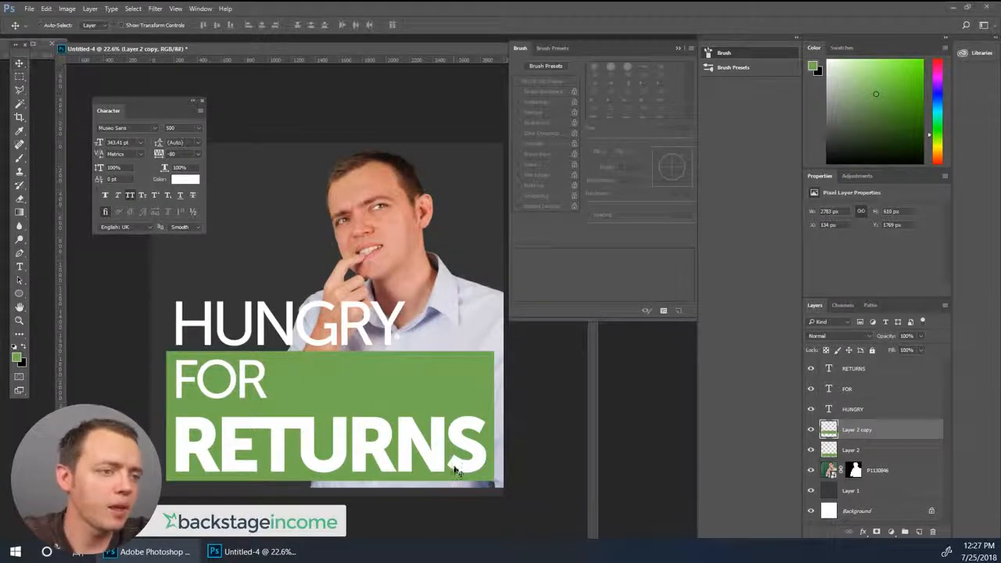
Resize the band copy to about 938 × 490 px so it fits around the word FOR
{"action": "key", "text": "ctrl+t"}
{"action": "left_click_drag", "start_coordinate": [494, 424], "coordinate": [276, 410]}
{"action": "key", "text": "Return"}
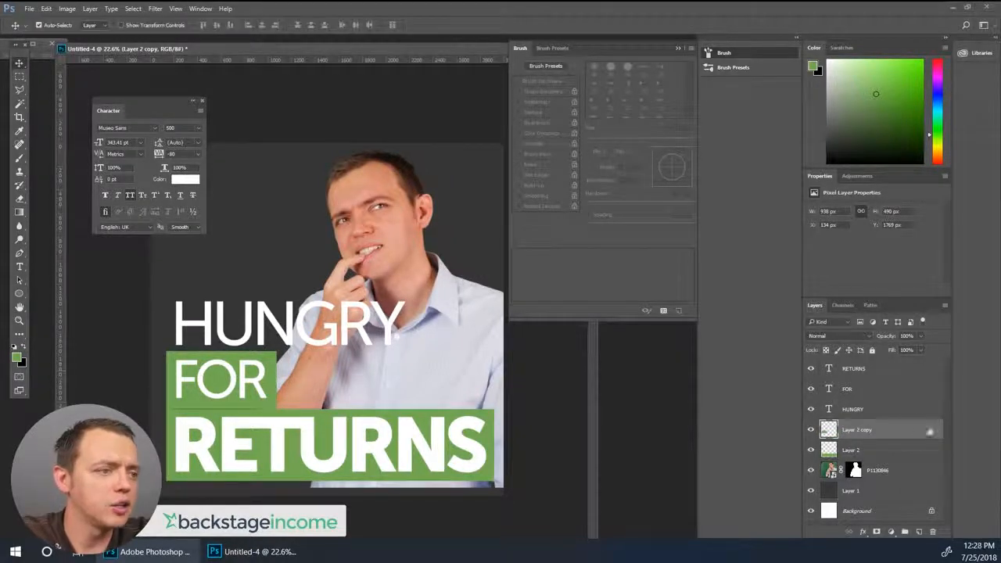
Place the FOR layer directly above its green band and shift both down closer to RETURNS, with the band at Y 1874 px
{"action": "left_click_drag", "start_coordinate": [859, 391], "coordinate": [861, 420]}
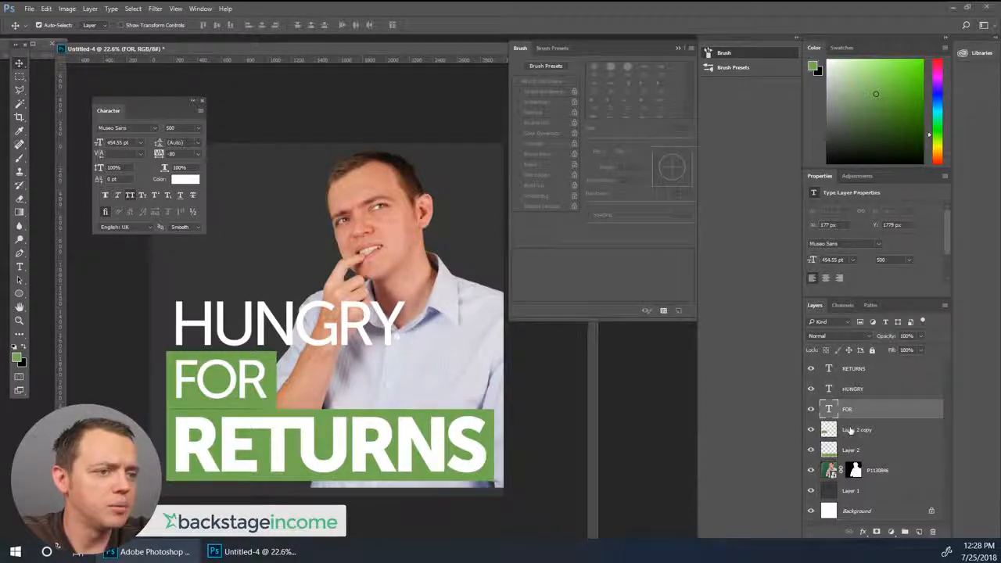
{"action": "left_click", "coordinate": [851, 430], "text": "shift"}
{"action": "key", "text": "shift+Down"}
{"action": "key", "text": "shift+Down"}
{"action": "key", "text": "shift+Down"}
{"action": "key", "text": "shift+Down"}
{"action": "key", "text": "shift+Down"}
{"action": "key", "text": "shift+Down"}
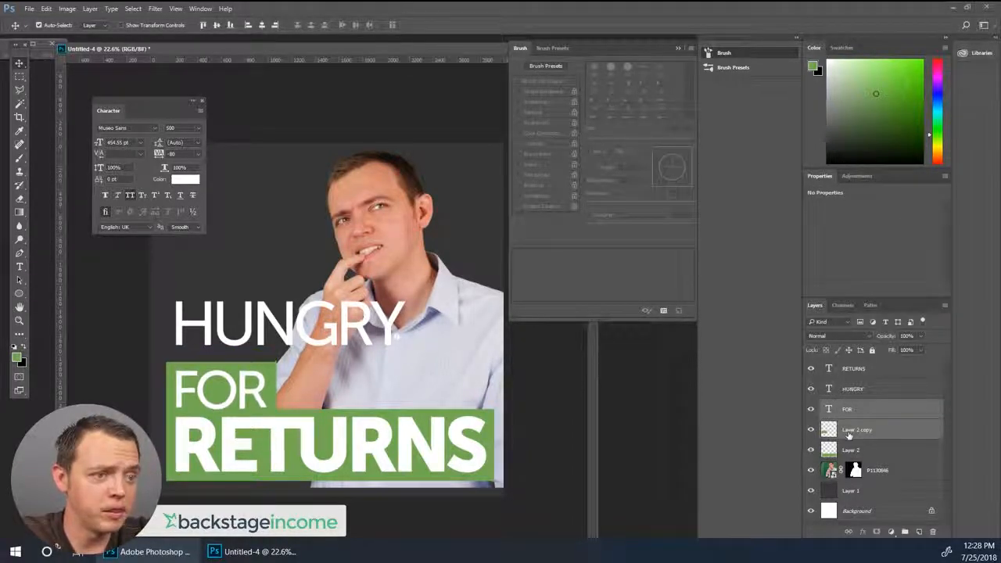
{"action": "key", "text": "shift+Down"}
{"action": "key", "text": "shift+Down"}
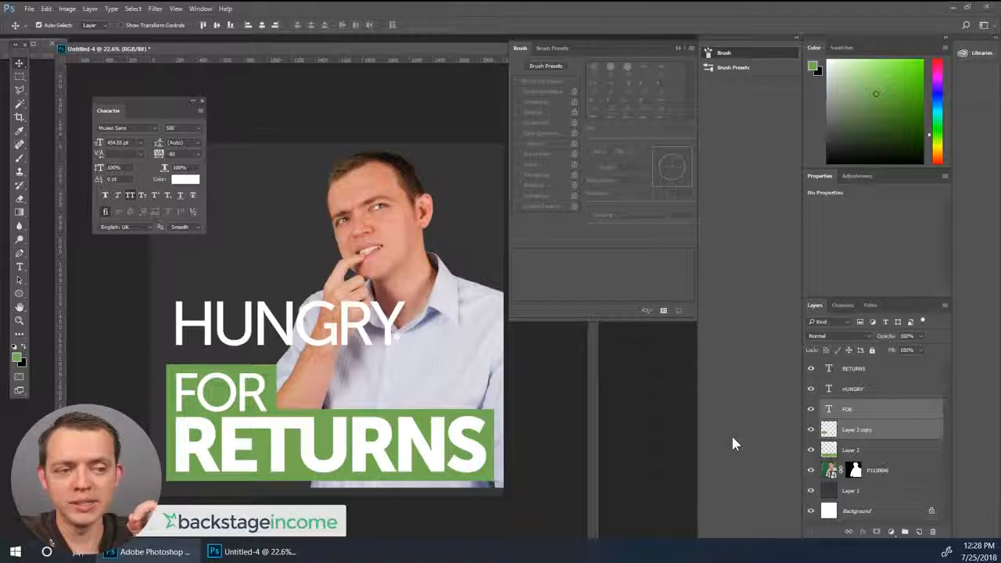
{"action": "key", "text": "shift+Up"}
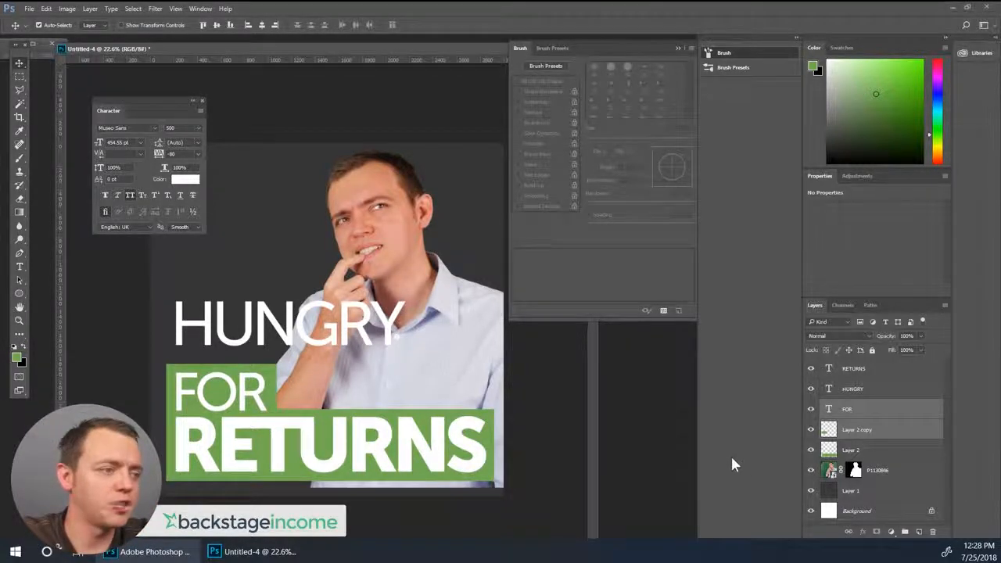
Move the HUNGRY line down until it sits just above the green band behind FOR
{"action": "left_click", "coordinate": [858, 391]}
{"action": "key", "text": "shift+Down"}
{"action": "key", "text": "shift+Down"}
{"action": "key", "text": "shift+Down"}
{"action": "key", "text": "shift+Down"}
{"action": "key", "text": "shift+Down"}
{"action": "key", "text": "shift+Down"}
{"action": "key", "text": "shift+Down"}
{"action": "key", "text": "shift+Down"}
{"action": "key", "text": "shift+Down"}
{"action": "key", "text": "shift+Down"}
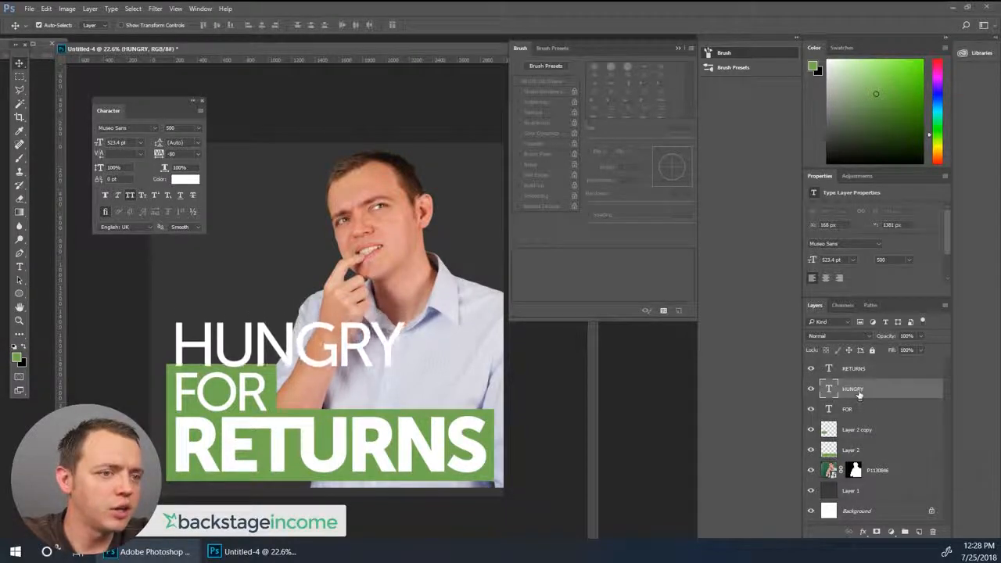
Duplicate the FOR band and move the copy up behind HUNGRY, to Y 1464 px
{"action": "left_click", "coordinate": [877, 436]}
{"action": "key", "text": "ctrl+j"}
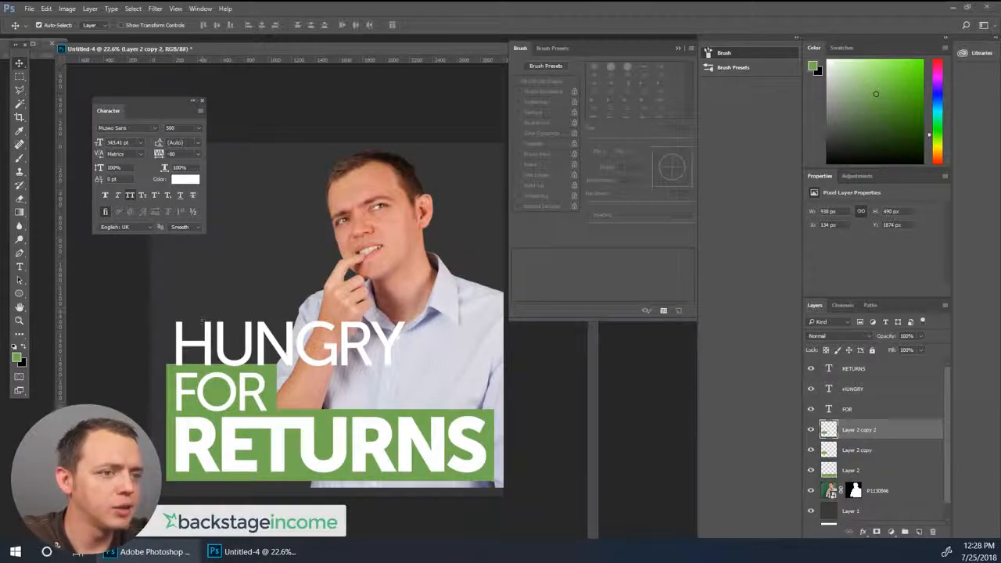
{"action": "key", "text": "shift+Up"}
{"action": "key", "text": "shift+Up"}
{"action": "key", "text": "shift+Up"}
{"action": "key", "text": "shift+Up"}
{"action": "key", "text": "shift+Up"}
{"action": "key", "text": "shift+Up"}
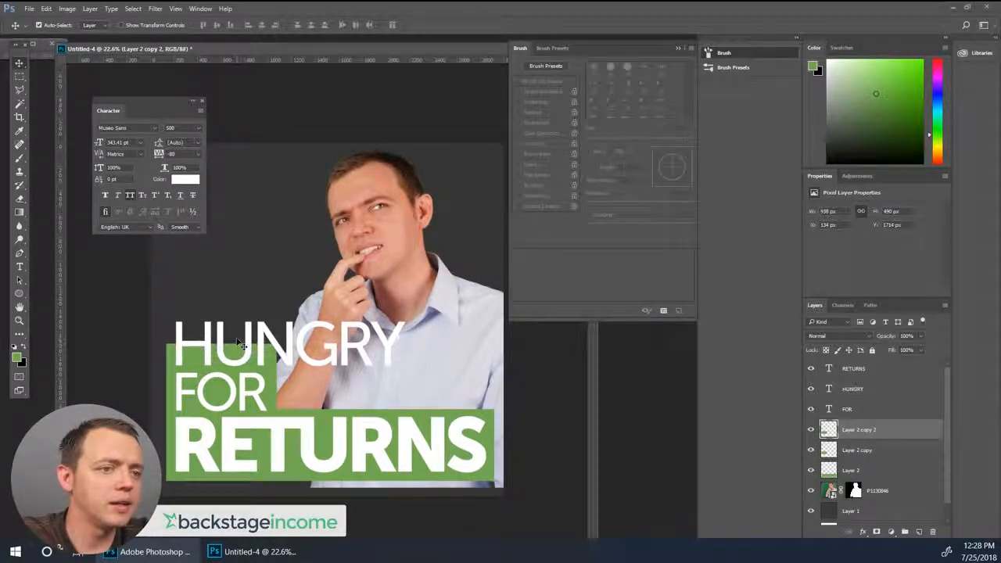
{"action": "key", "text": "shift+Up"}
{"action": "key", "text": "shift+Up"}
{"action": "key", "text": "shift+Up"}
{"action": "key", "text": "shift+Up"}
{"action": "key", "text": "shift+Up"}
{"action": "key", "text": "shift+Up"}
{"action": "key", "text": "shift+Up"}
{"action": "key", "text": "shift+Up"}
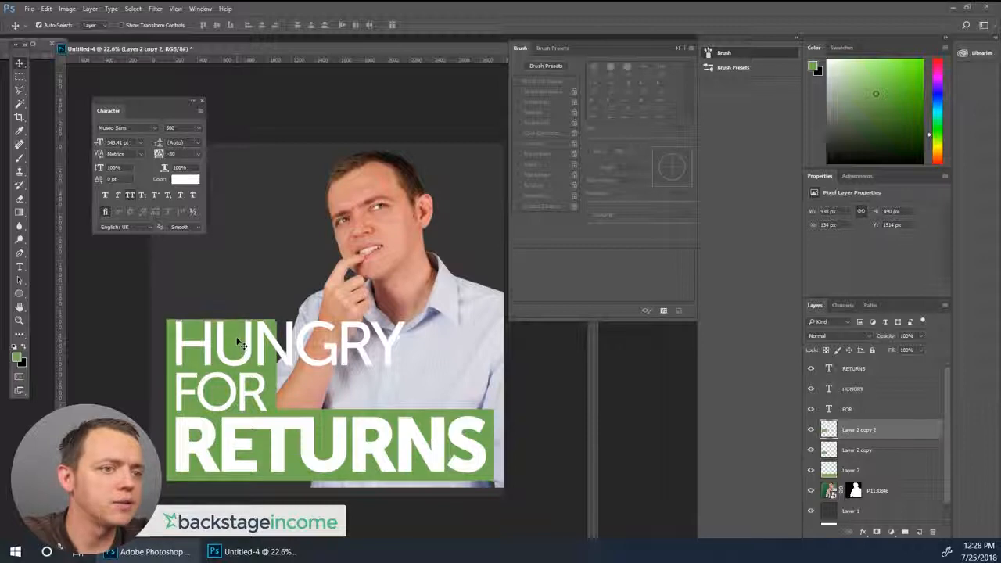
{"action": "key", "text": "shift+Up"}
{"action": "key", "text": "shift+Up"}
{"action": "key", "text": "shift+Up"}
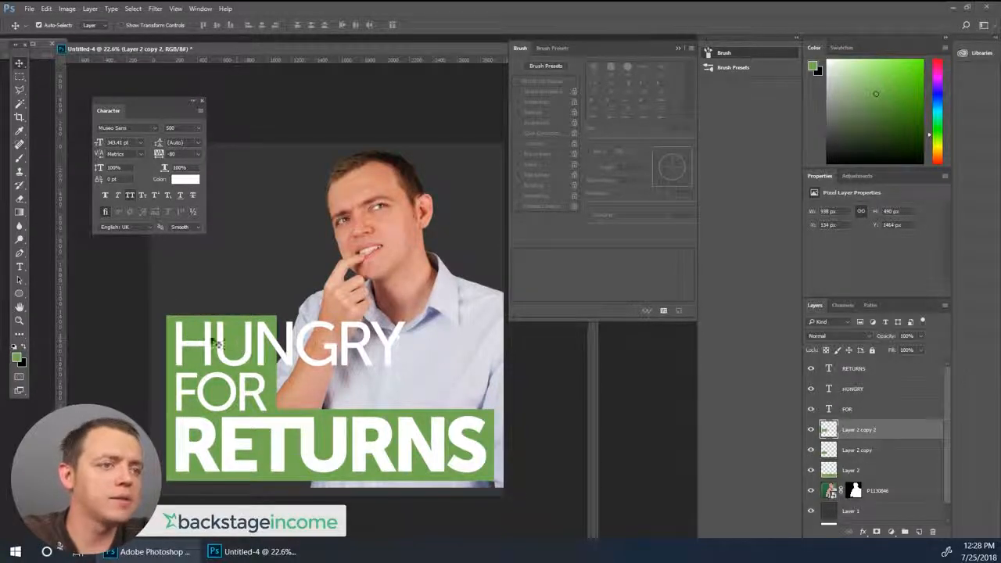
Widen the HUNGRY band to about 2102 px to cover the whole word and nudge it up slightly
{"action": "key", "text": "ctrl+t"}
{"action": "left_click_drag", "start_coordinate": [277, 344], "coordinate": [418, 349]}
{"action": "key", "text": "Return"}
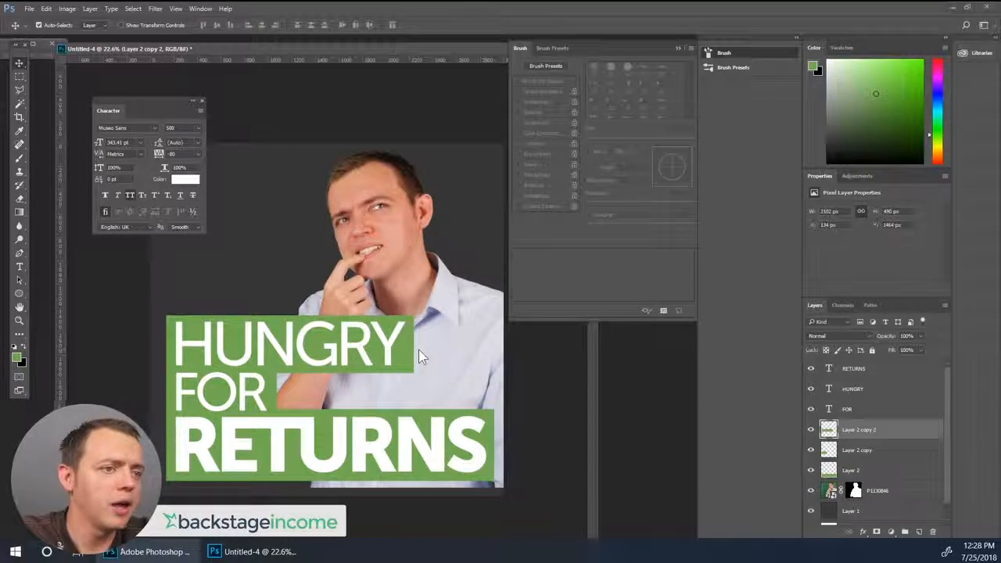
{"action": "key", "text": "Up"}
{"action": "key", "text": "Up"}
{"action": "key", "text": "Up"}
{"action": "key", "text": "Up"}
{"action": "key", "text": "Up"}
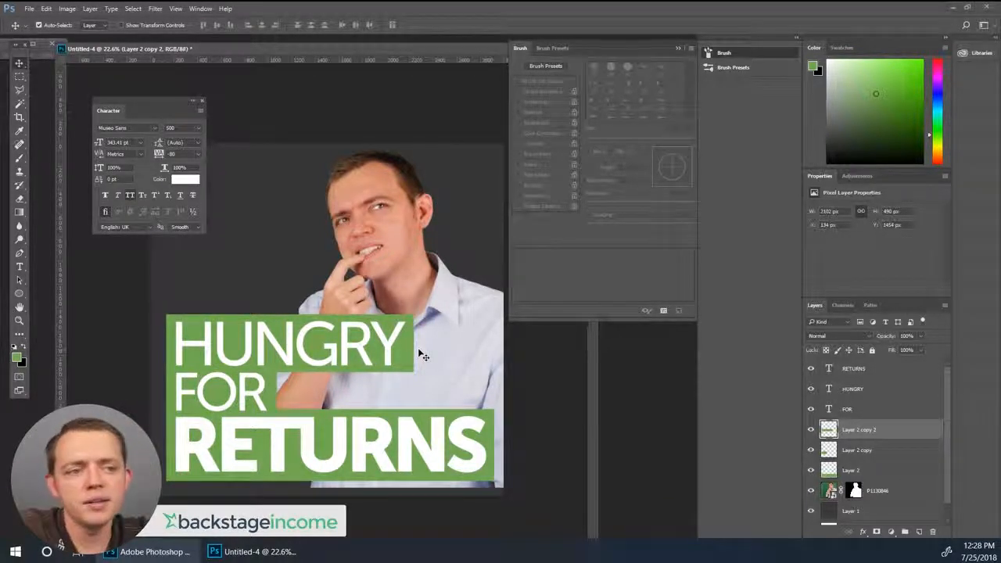
Move the portrait layer P1130846 down 100 px to Y -415 px
{"action": "key", "text": "ctrl+minus"}
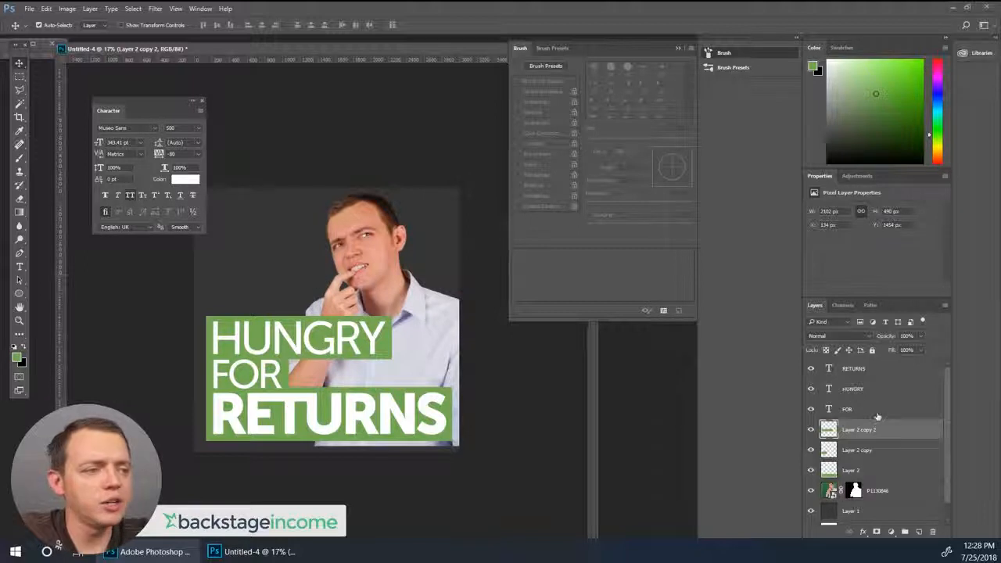
{"action": "left_click", "coordinate": [832, 490]}
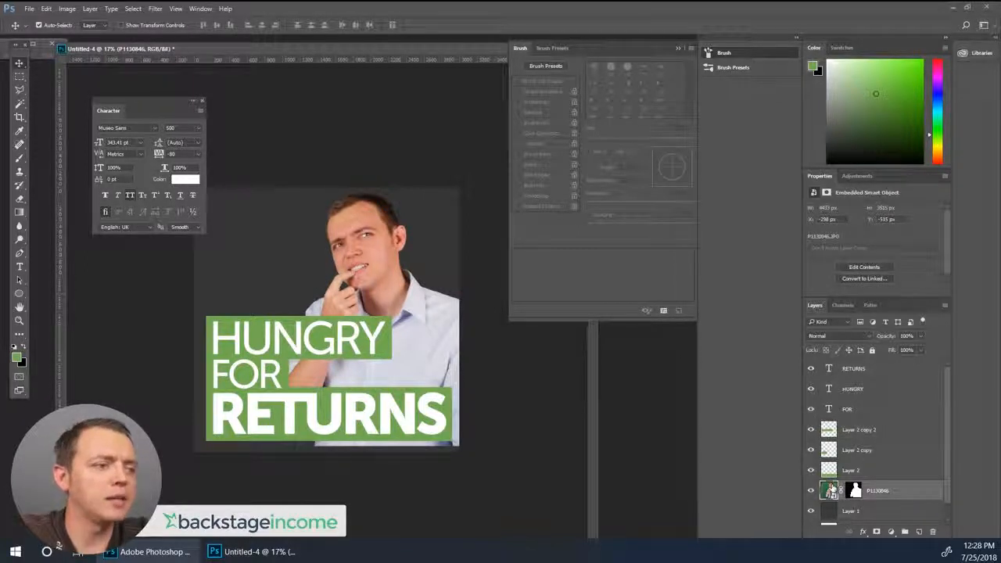
{"action": "key", "text": "shift+Down"}
{"action": "key", "text": "shift+Down"}
{"action": "key", "text": "shift+Down"}
{"action": "key", "text": "shift+Down"}
{"action": "key", "text": "shift+Down"}
{"action": "key", "text": "shift+Down"}
{"action": "key", "text": "shift+Down"}
{"action": "key", "text": "shift+Down"}
{"action": "key", "text": "shift+Down"}
{"action": "key", "text": "shift+Down"}
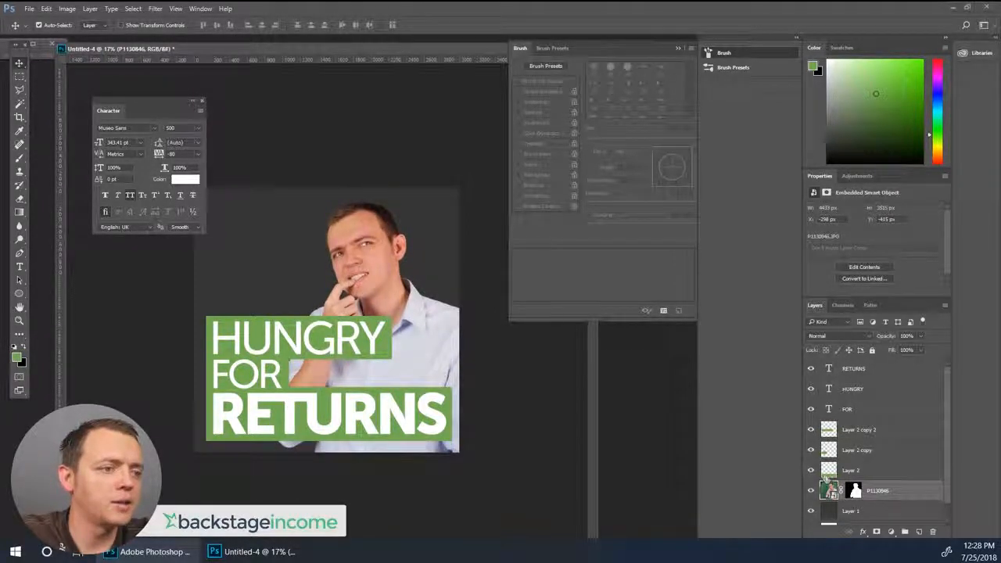
Enlarge the portrait proportionally to about 4727 × 3748 px so its head reaches the canvas's upper edge
{"action": "key", "text": "ctrl+t"}
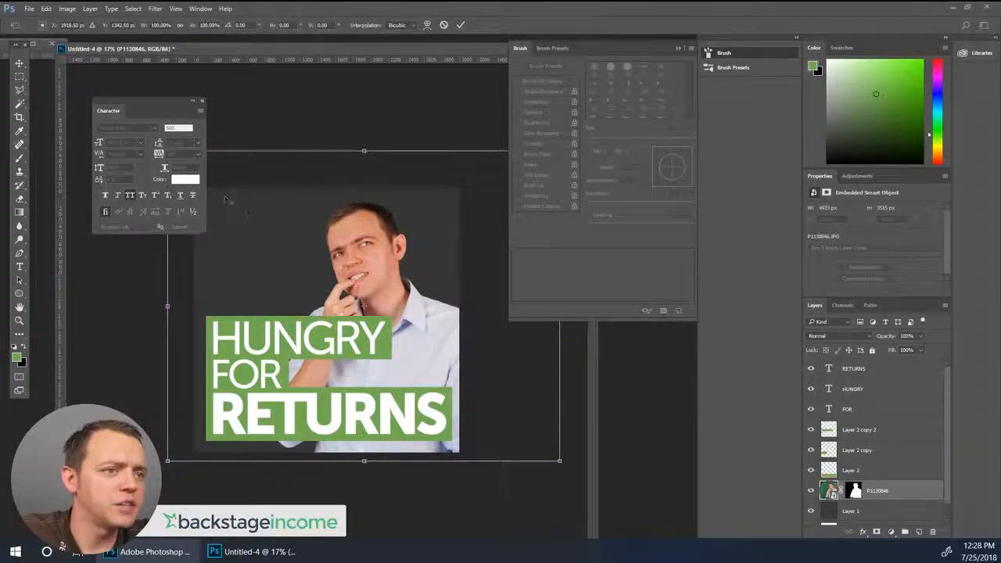
{"action": "key", "text": "ctrl+minus"}
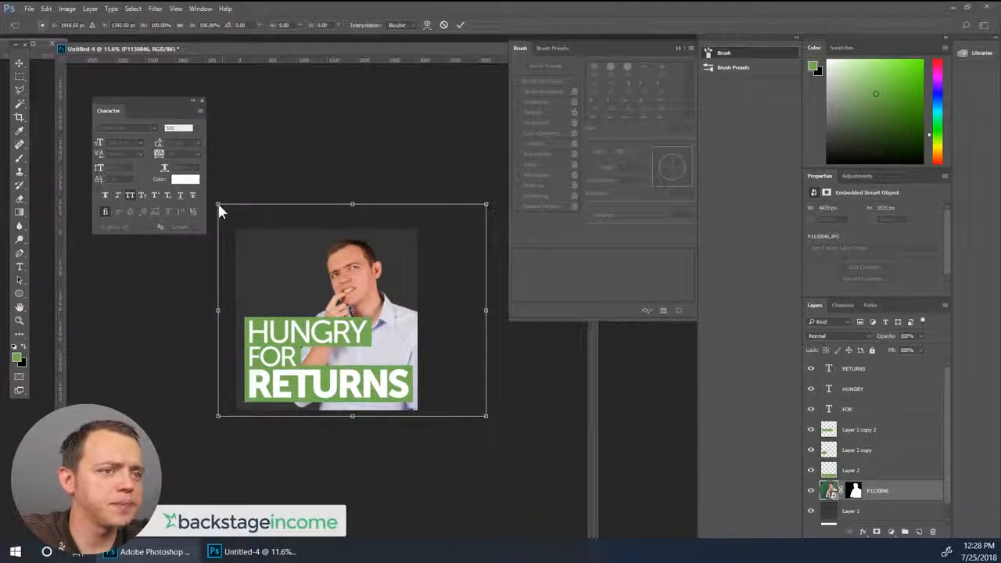
{"action": "left_click_drag", "start_coordinate": [218, 205], "coordinate": [196, 203]}
{"action": "key", "text": "Return"}
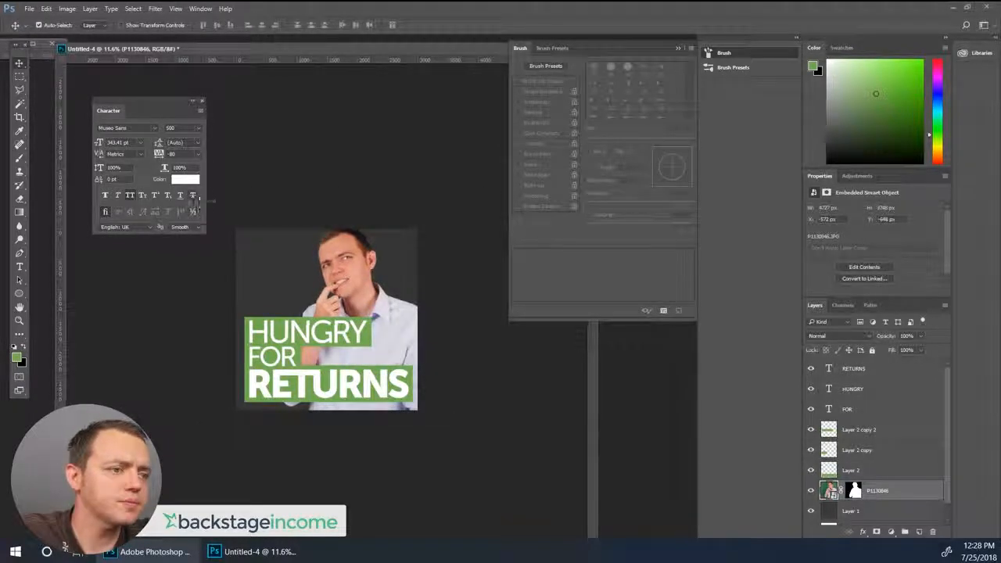
Shift the enlarged portrait right to about X -262 px, clearing the dark area beside the face
{"action": "key", "text": "shift+Right"}
{"action": "key", "text": "shift+Right"}
{"action": "key", "text": "shift+Right"}
{"action": "key", "text": "shift+Right"}
{"action": "key", "text": "shift+Right"}
{"action": "key", "text": "shift+Right"}
{"action": "key", "text": "shift+Right"}
{"action": "key", "text": "shift+Right"}
{"action": "key", "text": "shift+Right"}
{"action": "key", "text": "shift+Right"}
{"action": "key", "text": "shift+Right"}
{"action": "key", "text": "shift+Right"}
{"action": "key", "text": "shift+Right"}
{"action": "key", "text": "shift+Right"}
{"action": "key", "text": "shift+Right"}
{"action": "key", "text": "shift+Right"}
{"action": "key", "text": "shift+Right"}
{"action": "key", "text": "shift+Right"}
{"action": "key", "text": "shift+Right"}
{"action": "key", "text": "shift+Right"}
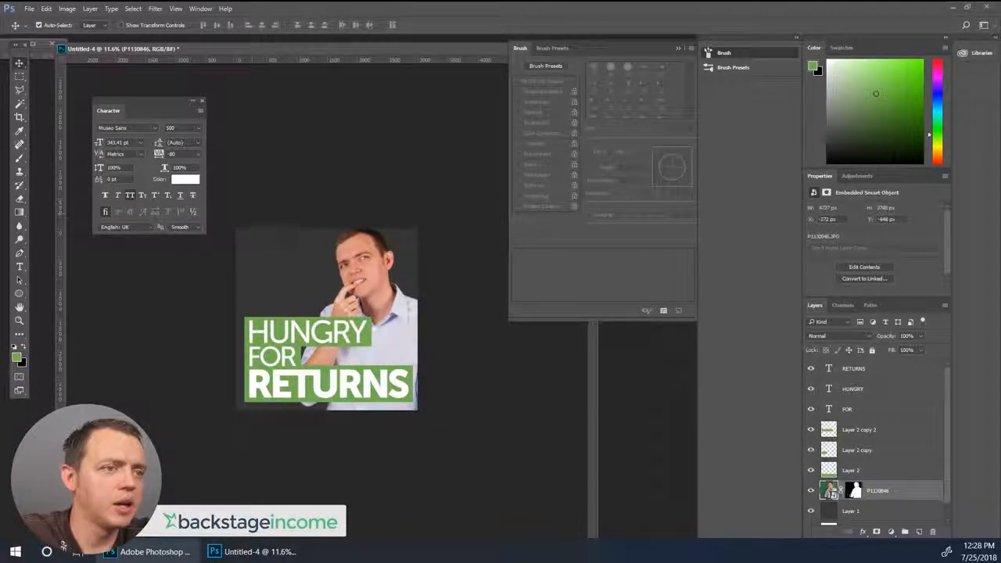
{"action": "key", "text": "shift+Right"}
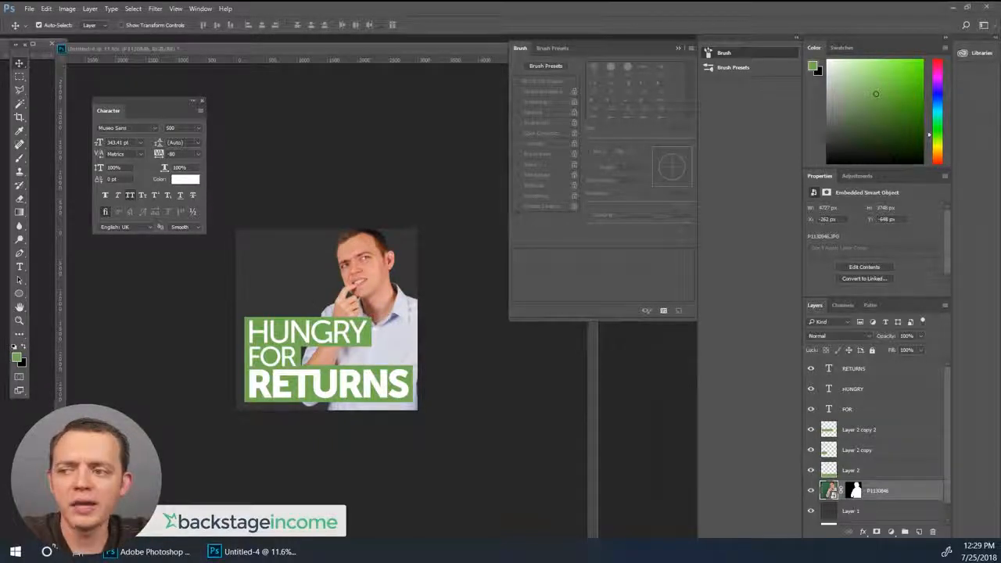
Place the rising arrow vector graphic above the portrait layer, enlarging it to about 4210 × 2208 px so the arrowhead points beside the forehead
{"action": "left_click_drag", "start_coordinate": [0, 308], "coordinate": [191, 314]}
{"action": "left_click_drag", "start_coordinate": [277, 286], "coordinate": [275, 281]}
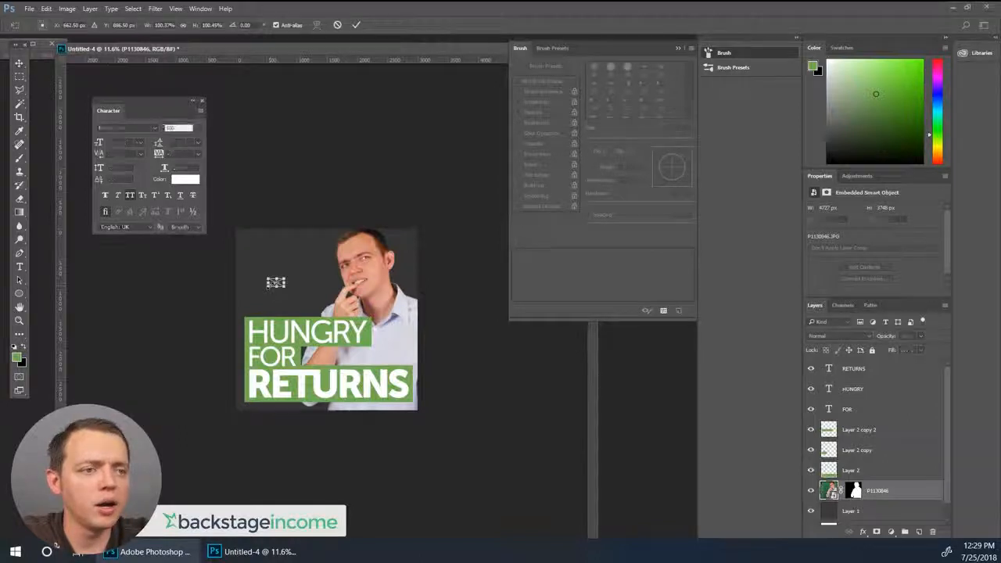
{"action": "left_click_drag", "start_coordinate": [287, 279], "coordinate": [522, 153]}
{"action": "left_click_drag", "start_coordinate": [419, 222], "coordinate": [283, 286]}
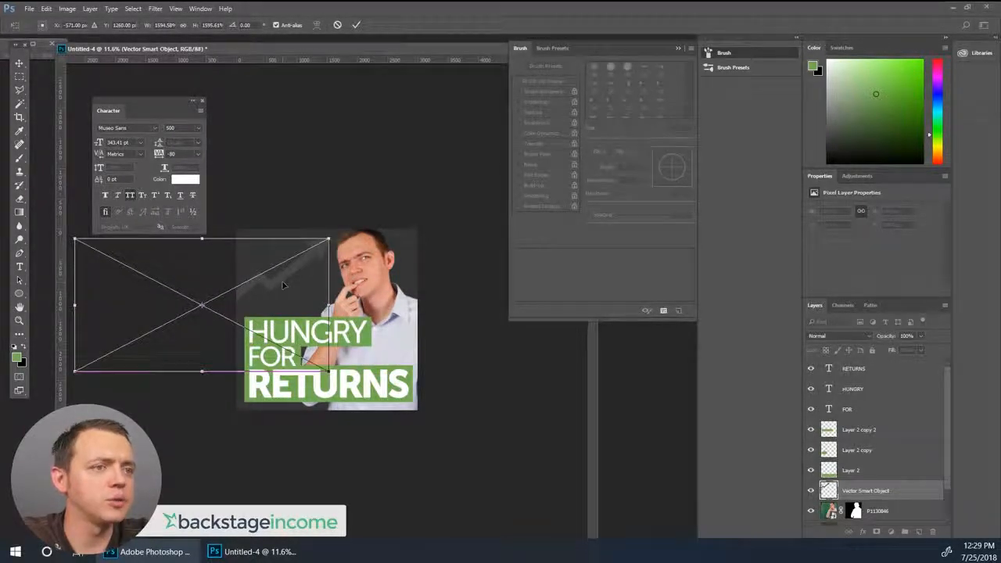
{"action": "key", "text": "Return"}
Apply a Color Overlay to the arrow, using the title band's green #75ab55
{"action": "right_click", "coordinate": [874, 490]}
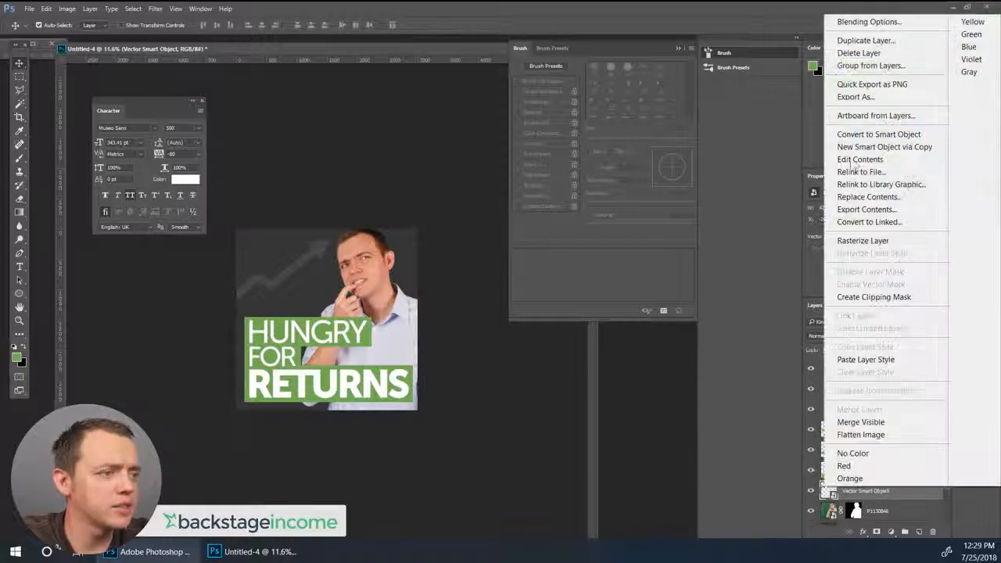
{"action": "left_click", "coordinate": [898, 23]}
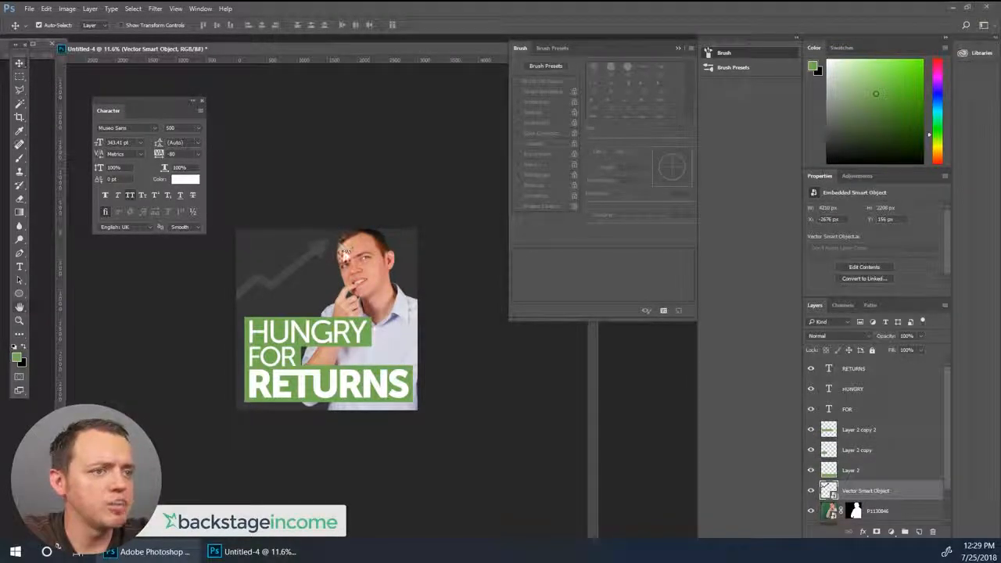
{"action": "left_click", "coordinate": [528, 355]}
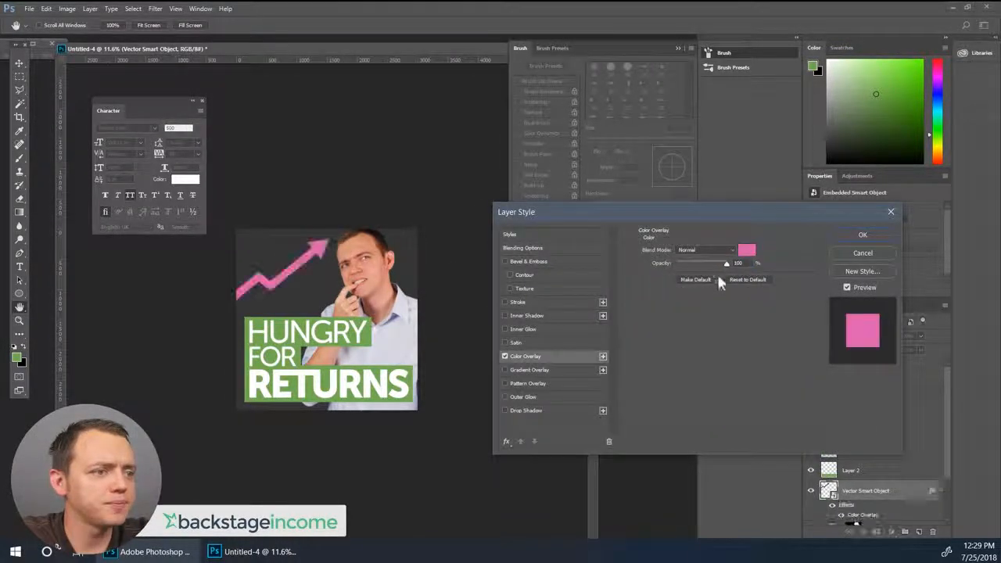
{"action": "left_click", "coordinate": [747, 249]}
{"action": "left_click", "coordinate": [374, 335]}
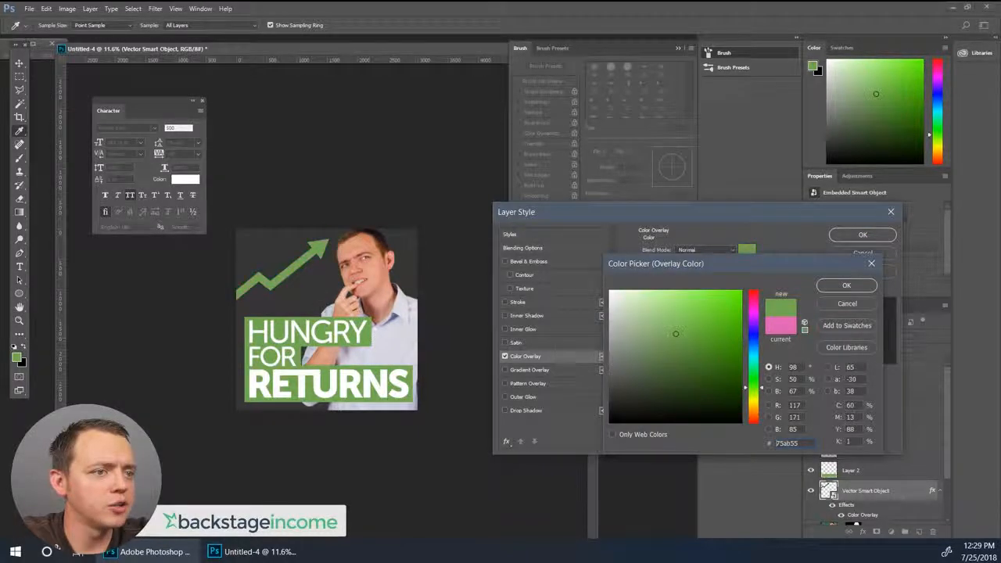
{"action": "left_click", "coordinate": [845, 284]}
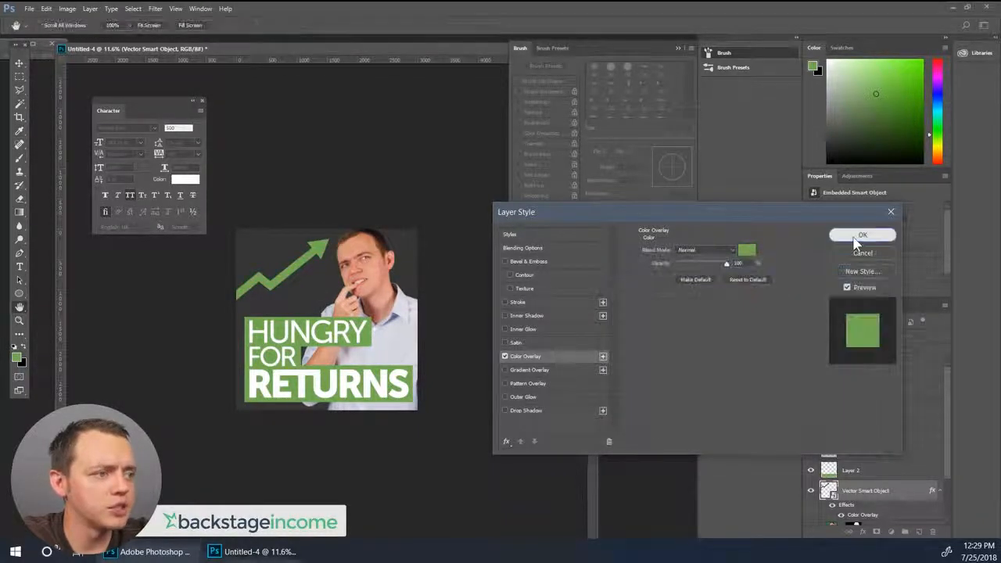
{"action": "left_click", "coordinate": [861, 234]}
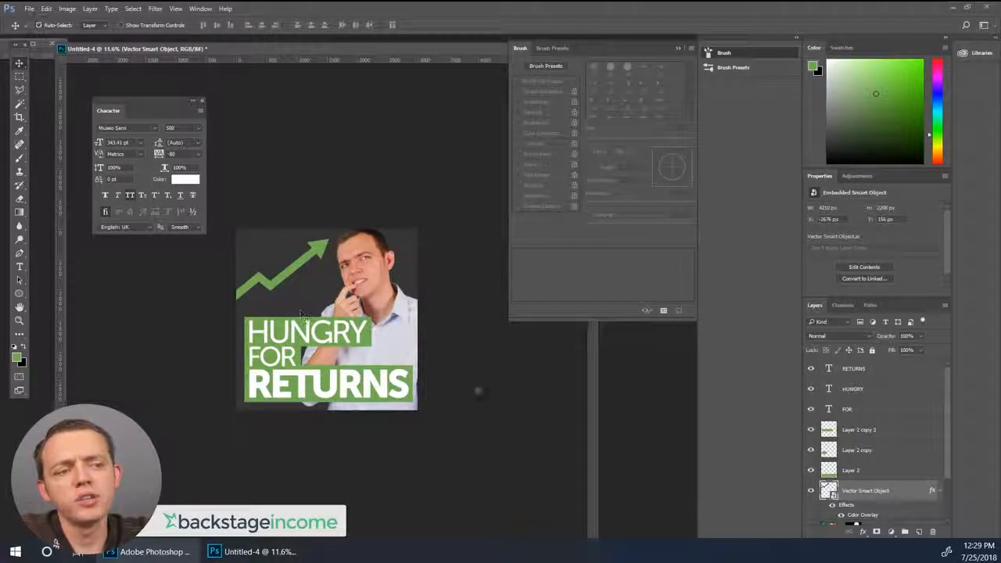
Review the reference design's layers, return to the cover's Layer 1 and set the Gradient tool's foreground colour to the background's dark grey #353535
{"action": "scroll", "coordinate": [479, 391], "scroll_direction": "up", "scroll_amount": 1}
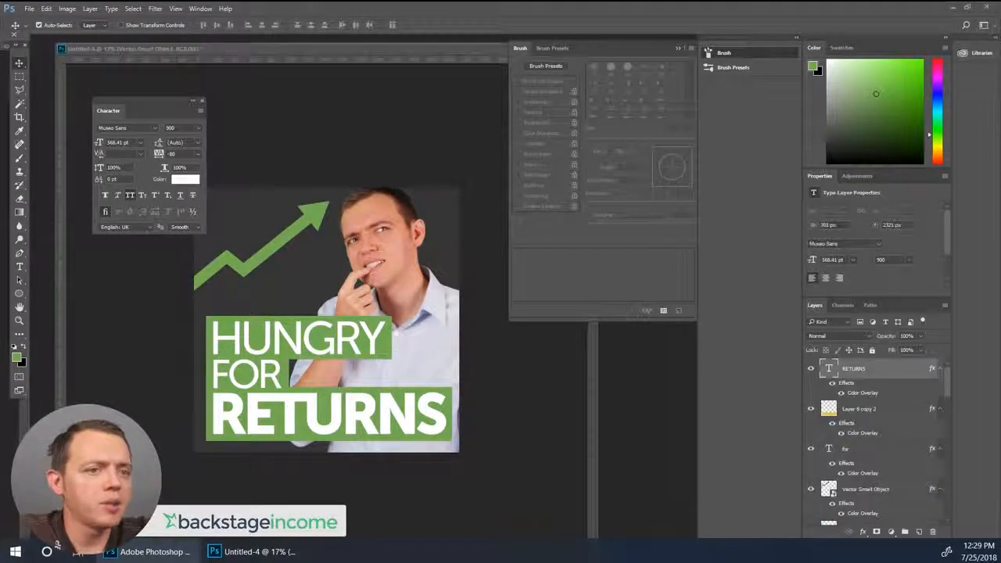
{"action": "scroll", "coordinate": [884, 494], "scroll_direction": "down", "scroll_amount": 5}
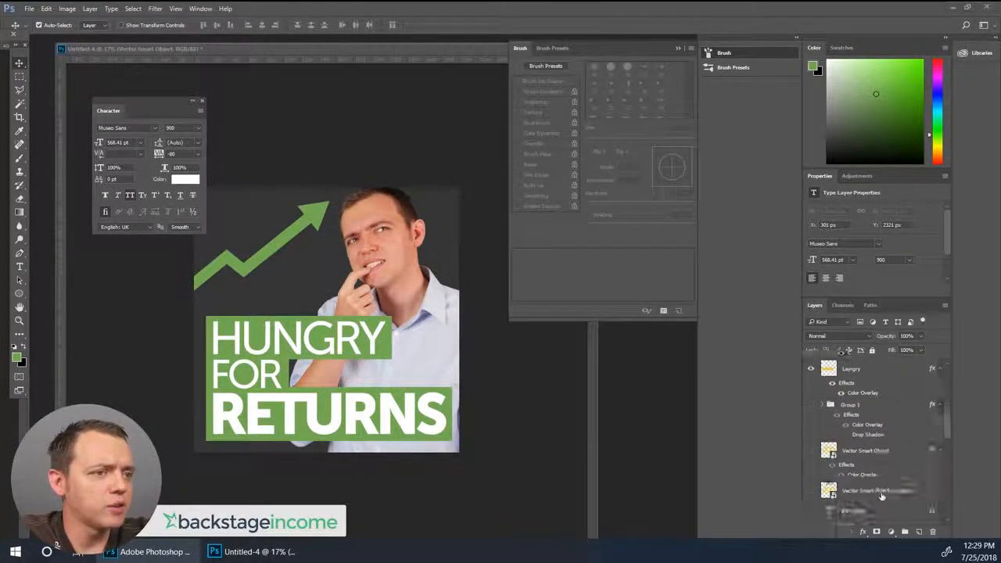
{"action": "scroll", "coordinate": [842, 435], "scroll_direction": "up", "scroll_amount": 1}
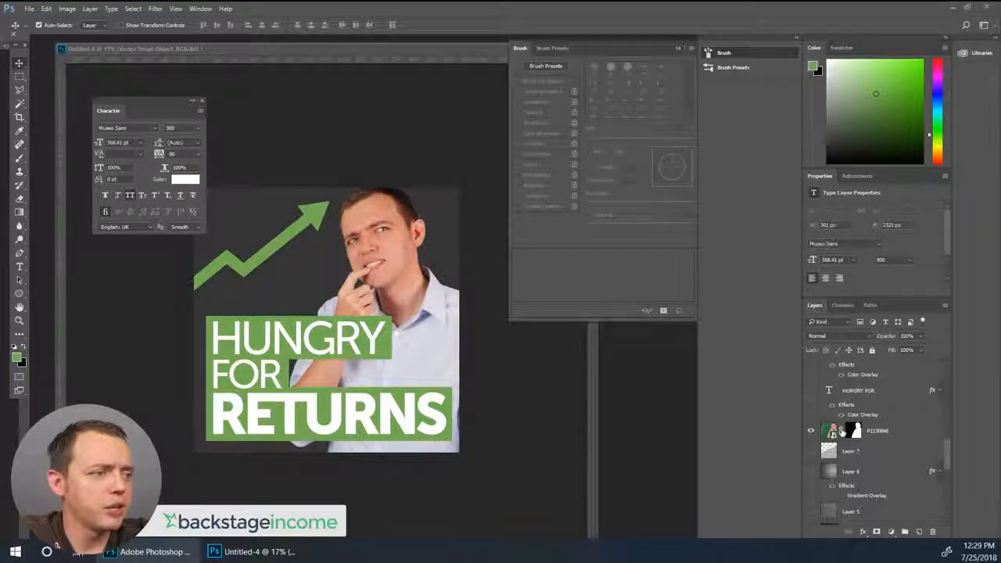
{"action": "left_click", "coordinate": [528, 372]}
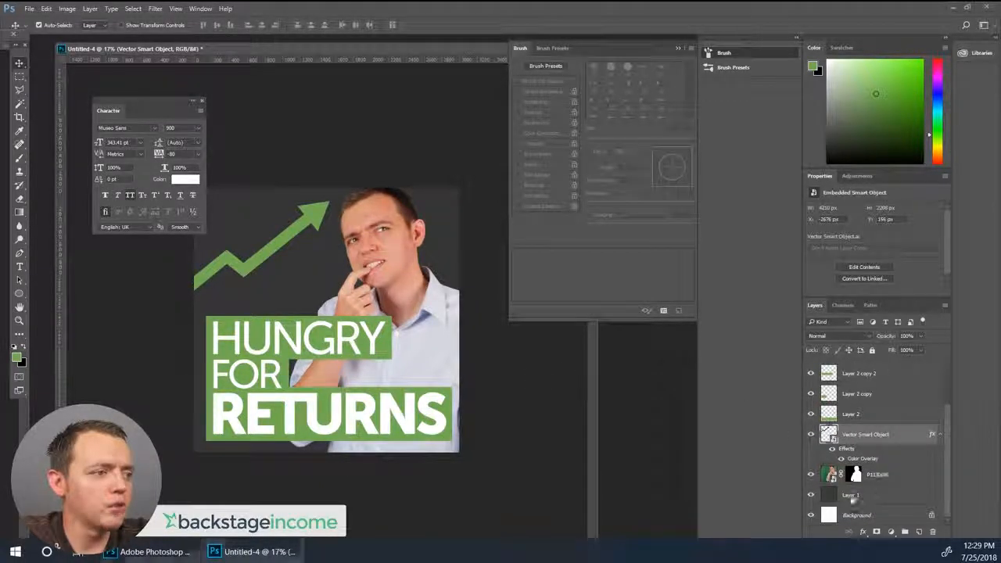
{"action": "left_click", "coordinate": [851, 495]}
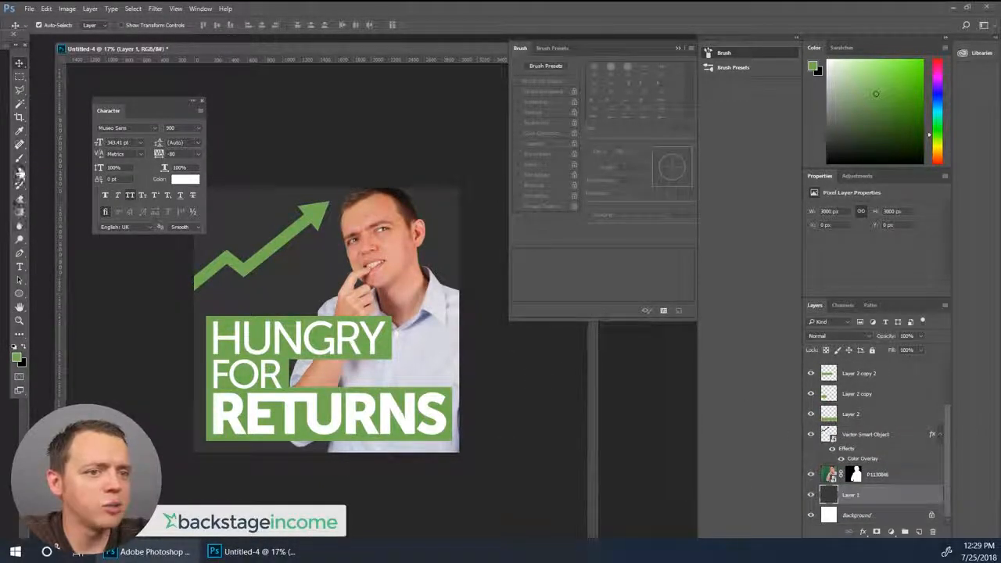
{"action": "left_click", "coordinate": [20, 158]}
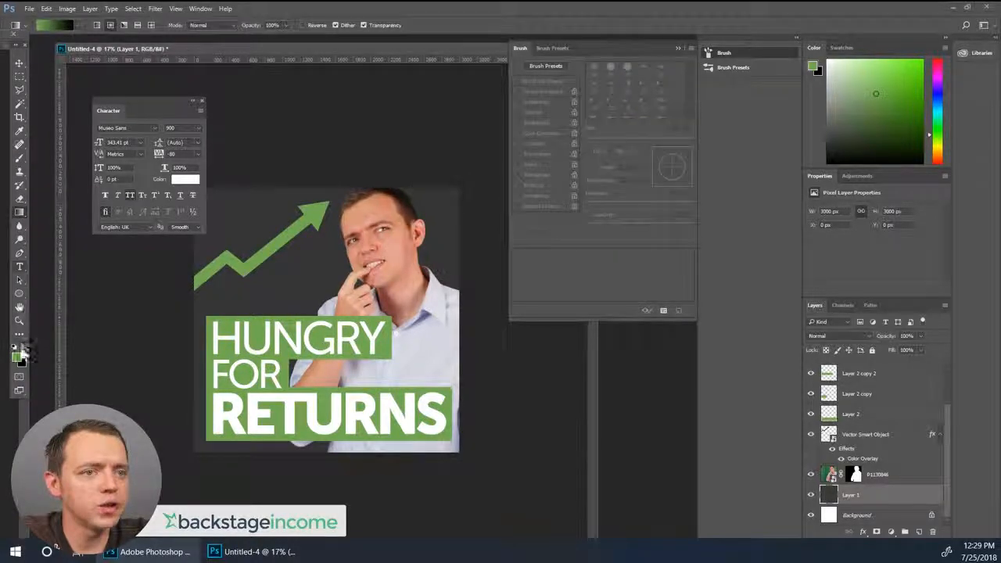
{"action": "left_click", "coordinate": [15, 357]}
{"action": "left_click", "coordinate": [338, 255]}
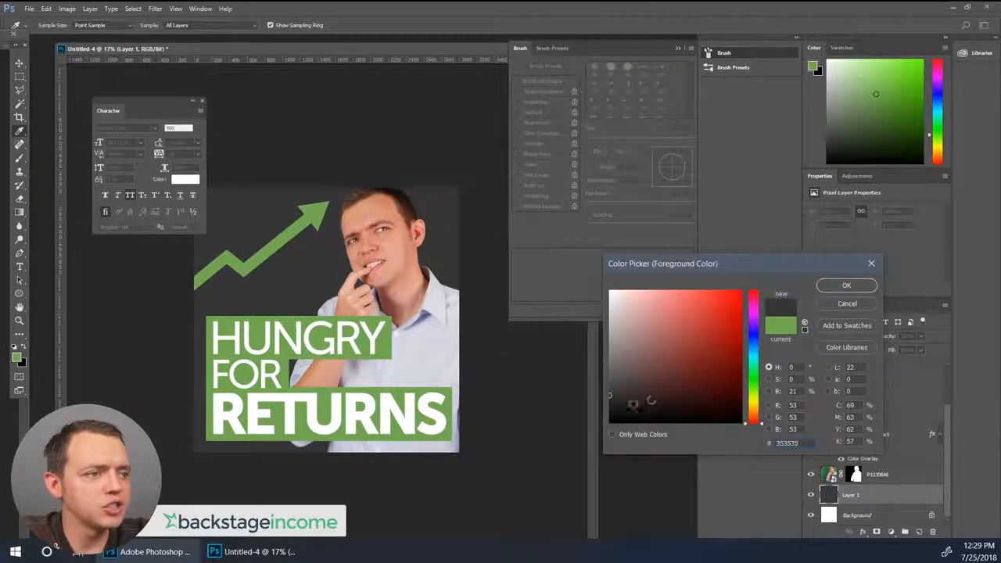
{"action": "key", "text": "Return"}
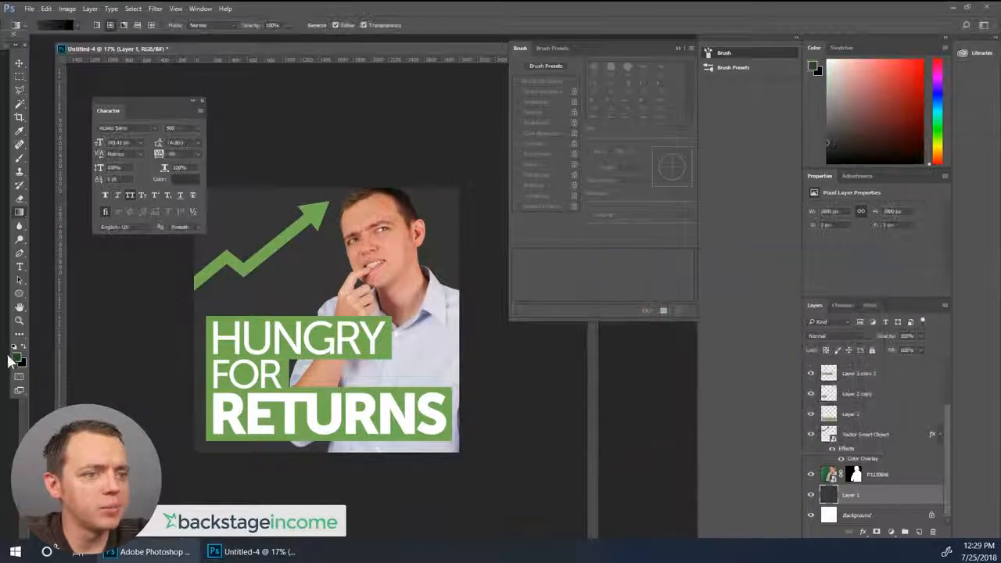
Set the background colour to the lighter grey #9d9ea1
{"action": "left_click", "coordinate": [22, 361]}
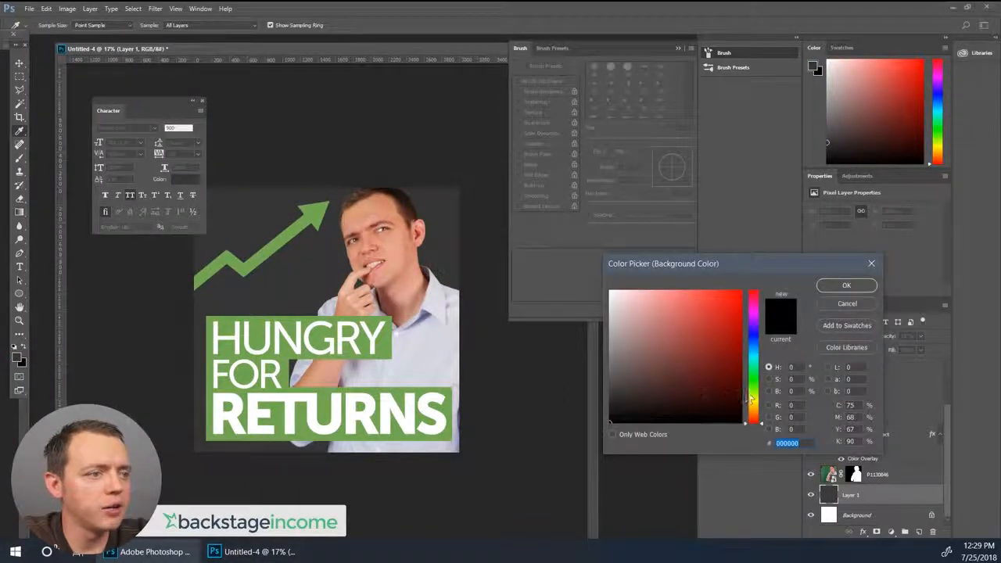
{"action": "left_click", "coordinate": [322, 280]}
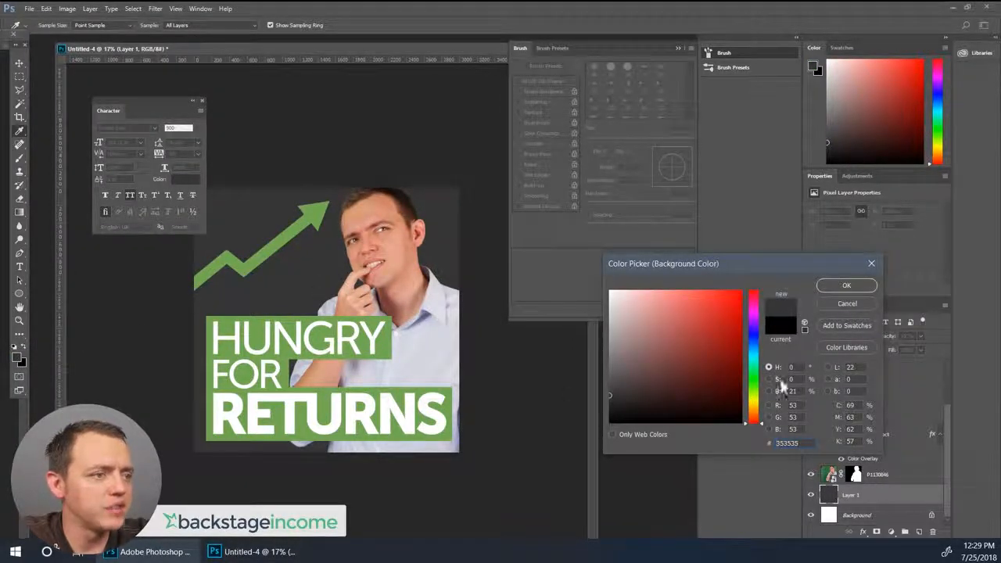
{"action": "left_click", "coordinate": [622, 339]}
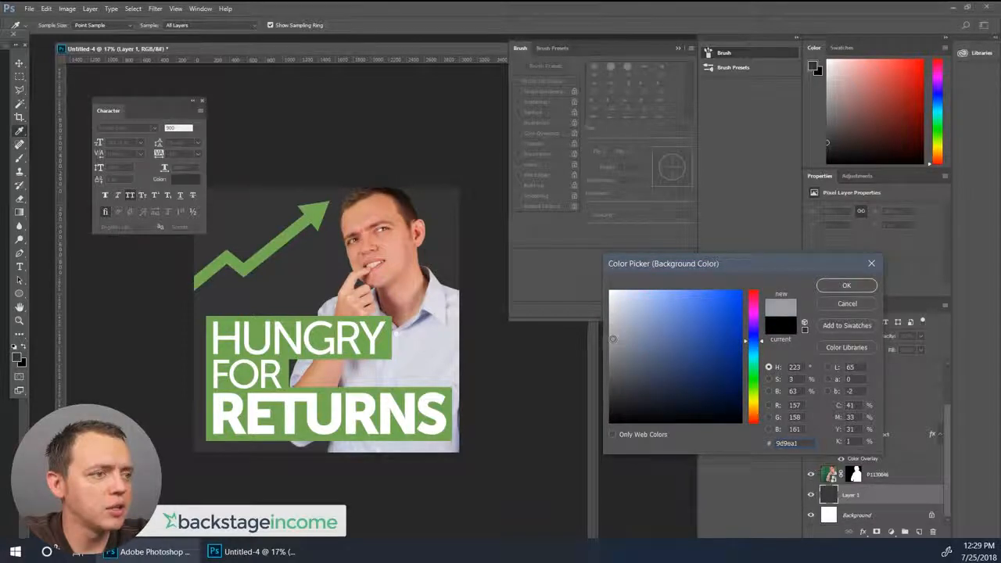
{"action": "left_click", "coordinate": [844, 285]}
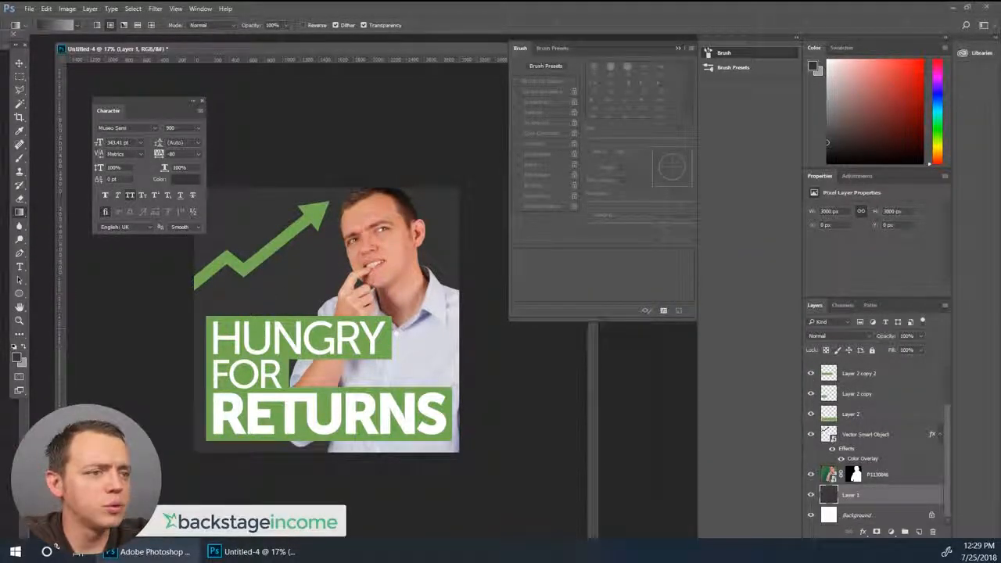
Try a dark-centred radial gradient on Layer 1, undo it and swap the foreground and background colours
{"action": "left_click_drag", "start_coordinate": [370, 318], "coordinate": [198, 220]}
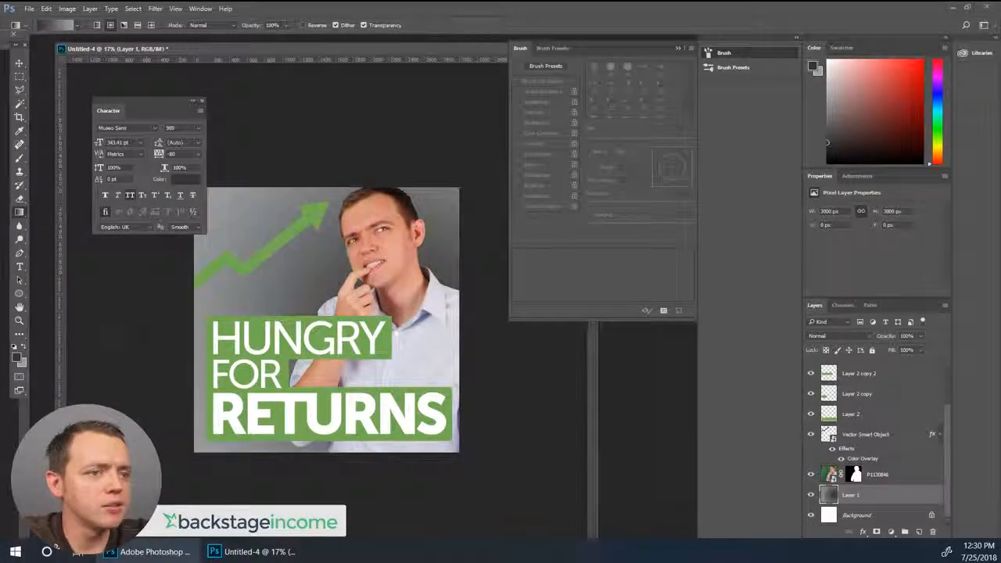
{"action": "key", "text": "ctrl+z"}
{"action": "left_click", "coordinate": [24, 347]}
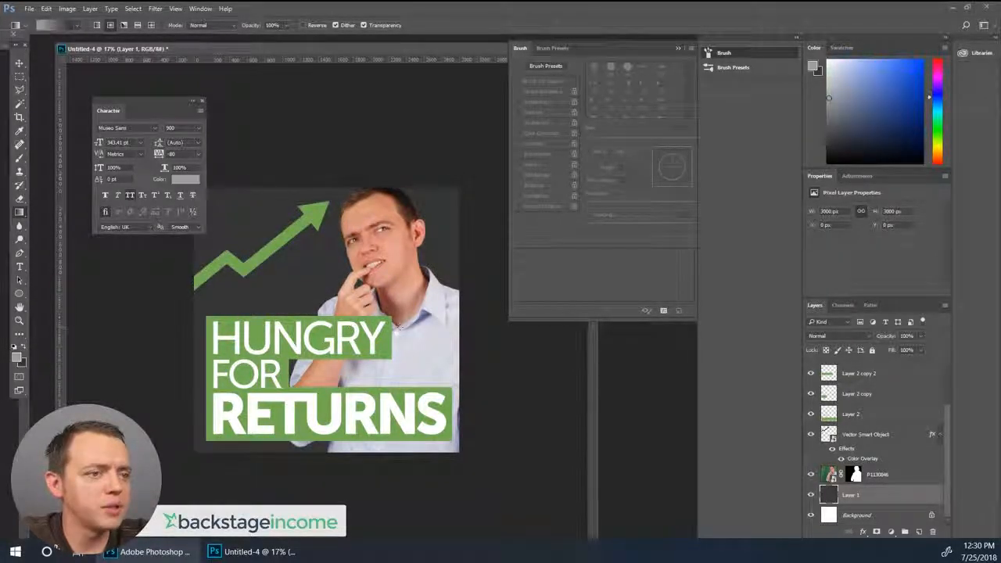
Try several light-centred radial gradients on Layer 1, each starting from a different point behind the portrait
{"action": "left_click_drag", "start_coordinate": [350, 300], "coordinate": [168, 195]}
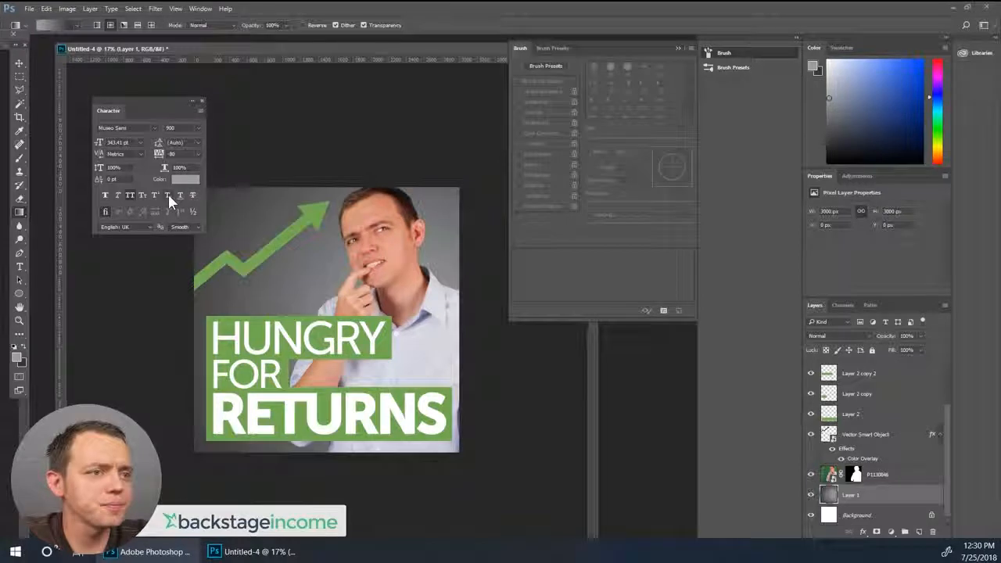
{"action": "key", "text": "ctrl+z"}
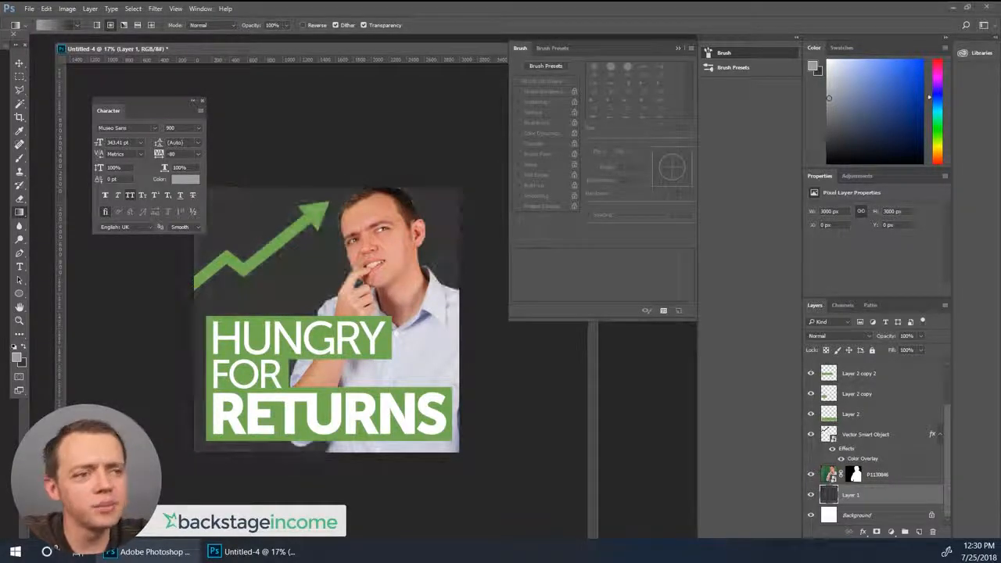
{"action": "left_click_drag", "start_coordinate": [318, 269], "coordinate": [173, 196]}
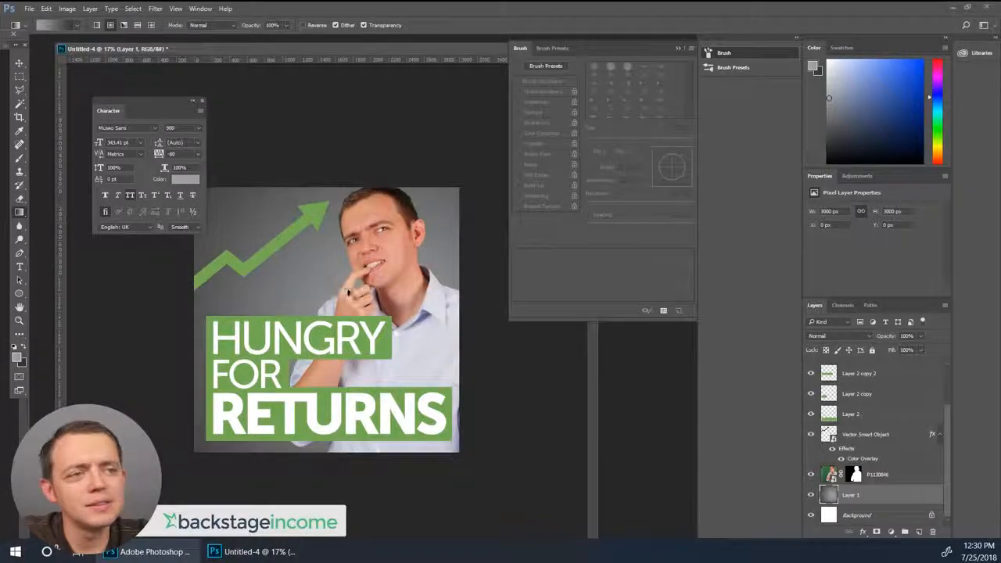
{"action": "key", "text": "ctrl+z"}
{"action": "mouse_move", "coordinate": [245, 194]}
{"action": "left_mouse_down"}
{"action": "mouse_move", "coordinate": [402, 334]}
{"action": "mouse_move", "coordinate": [245, 194]}
{"action": "left_mouse_up"}
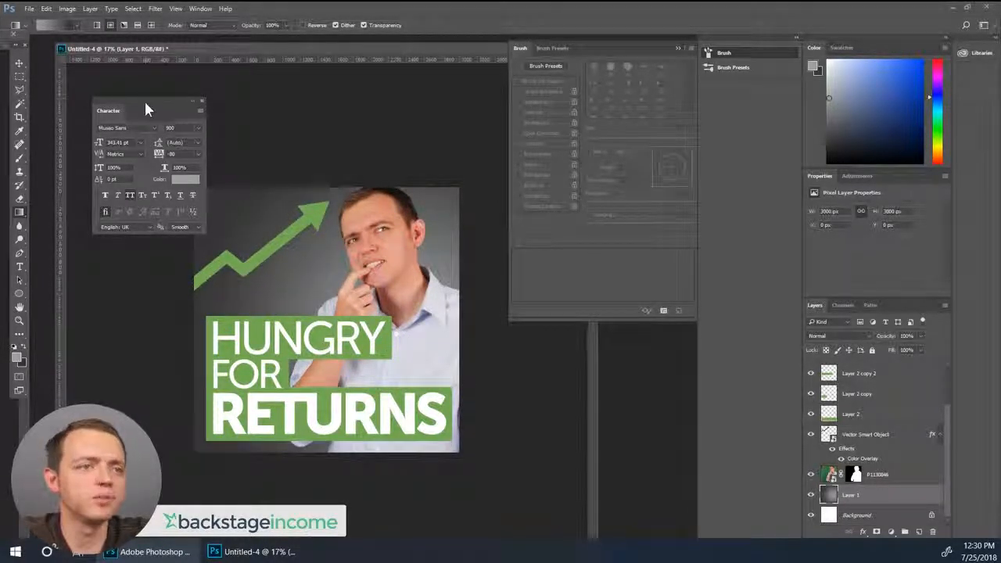
{"action": "left_click_drag", "start_coordinate": [144, 100], "coordinate": [115, 66]}
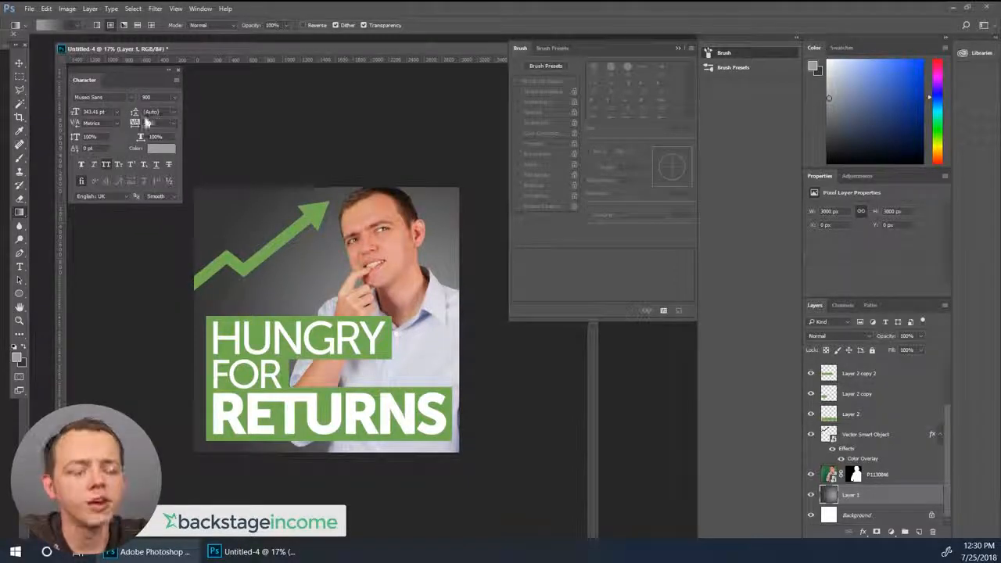
{"action": "key", "text": "ctrl+z"}
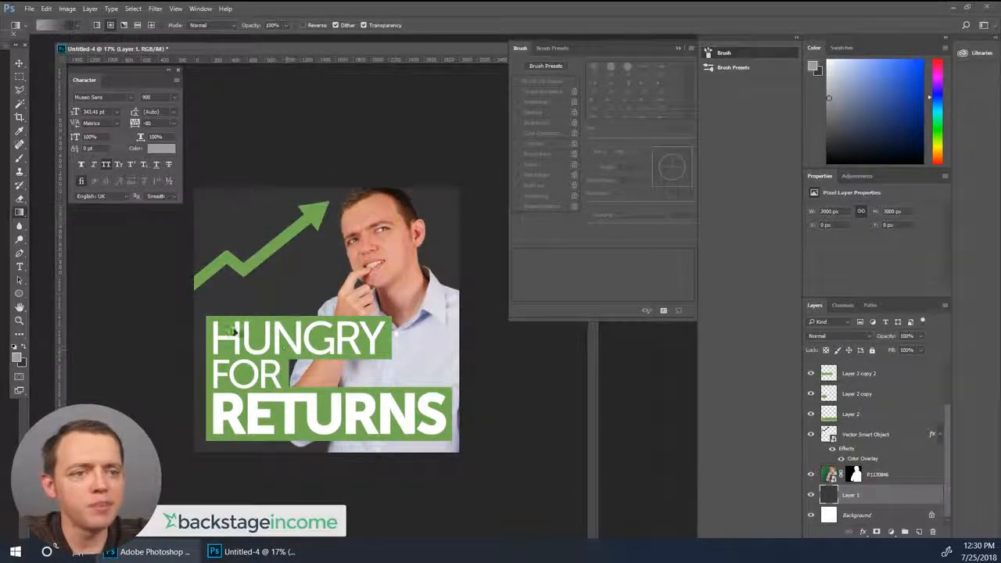
Switch to the Brush tool and enlarge the hard round brush to 2800 px
{"action": "left_click", "coordinate": [20, 157]}
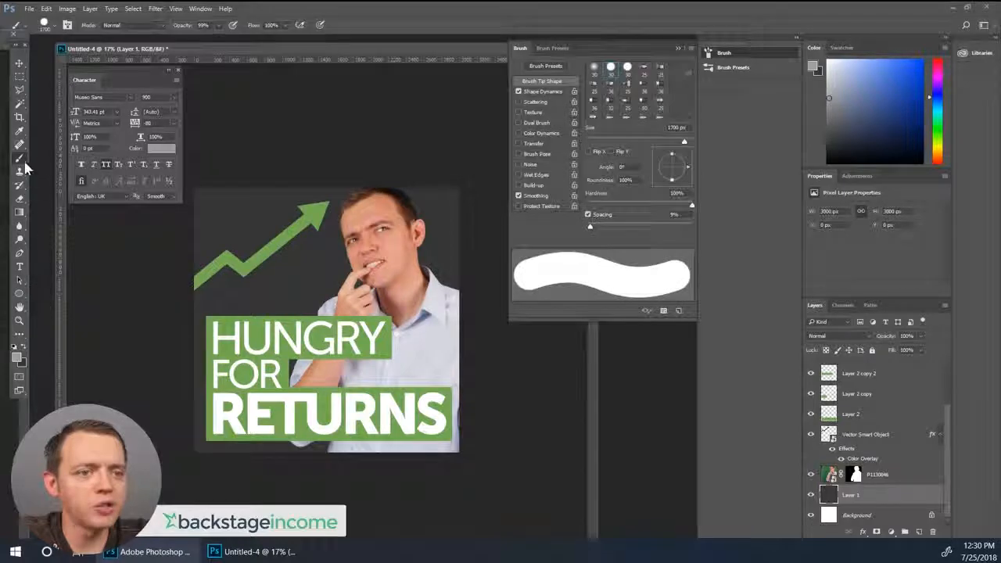
{"action": "key", "text": "bracketright"}
{"action": "key", "text": "bracketright"}
{"action": "key", "text": "bracketright"}
{"action": "key", "text": "bracketright"}
{"action": "key", "text": "bracketright"}
{"action": "key", "text": "bracketright"}
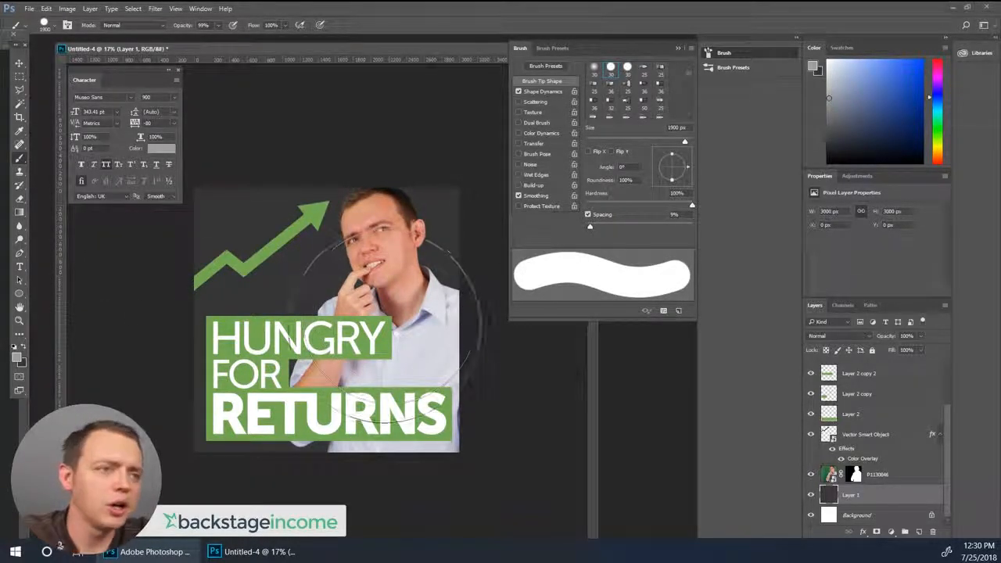
{"action": "key", "text": "bracketright"}
{"action": "key", "text": "bracketright"}
{"action": "key", "text": "bracketright"}
{"action": "key", "text": "bracketright"}
{"action": "key", "text": "bracketright"}
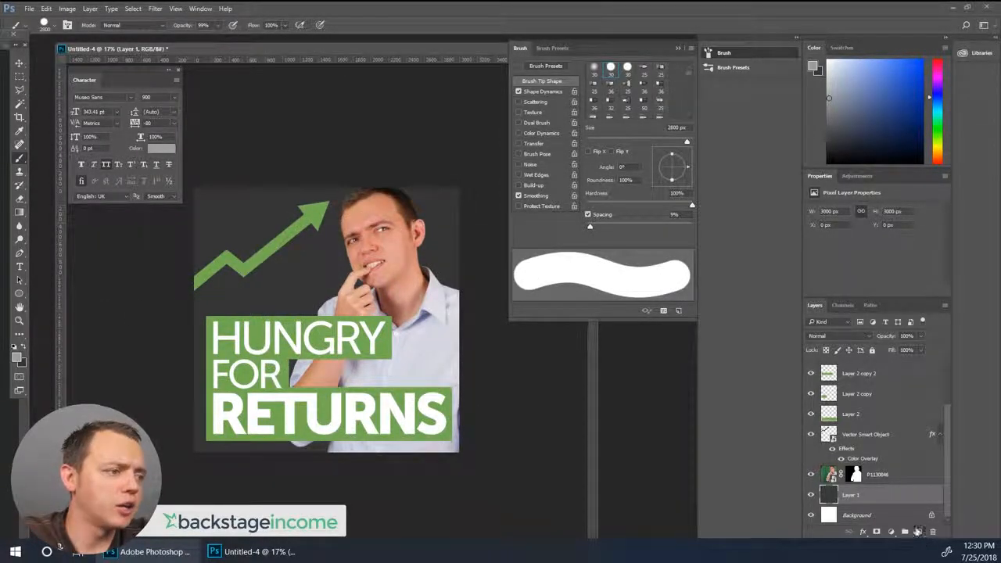
Add a new layer above Layer 1 and try a single hard-edged light grey dab behind the portrait
{"action": "left_click", "coordinate": [919, 532]}
{"action": "left_click", "coordinate": [357, 305]}
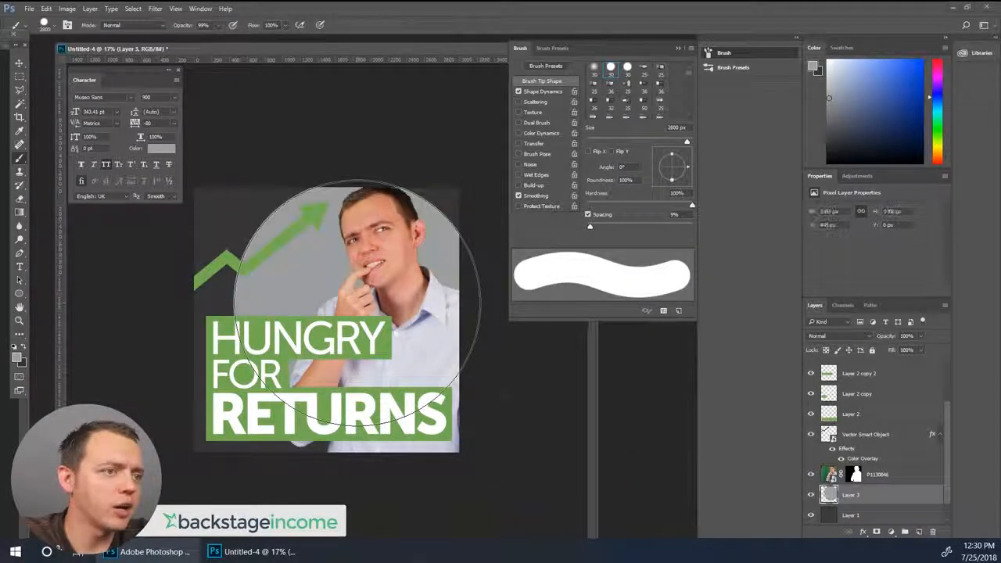
{"action": "key", "text": "ctrl+z"}
Set the brush hardness to 0% and paint a soft light grey glow behind the portrait on the new layer
{"action": "left_click", "coordinate": [57, 25]}
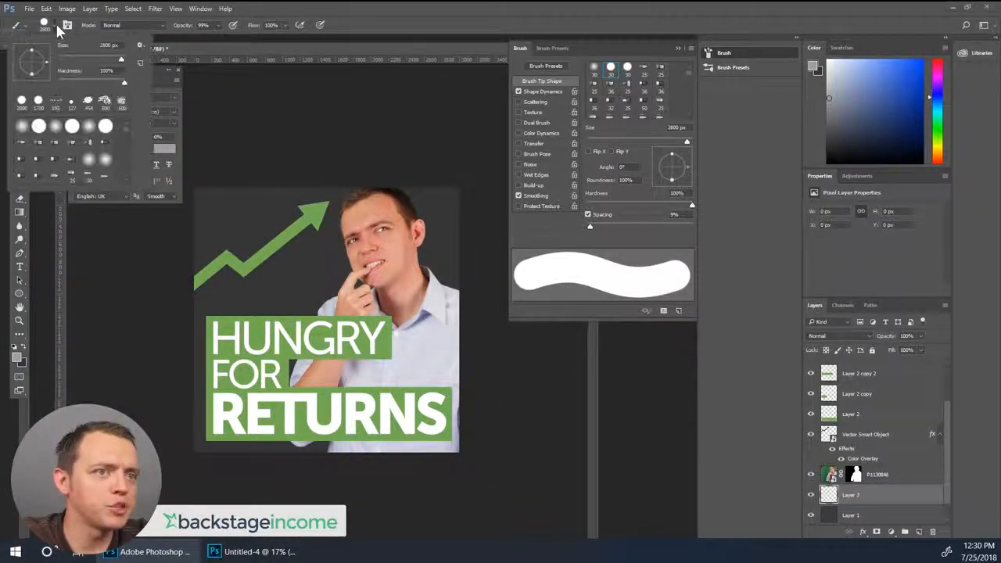
{"action": "left_click_drag", "start_coordinate": [123, 81], "coordinate": [59, 82]}
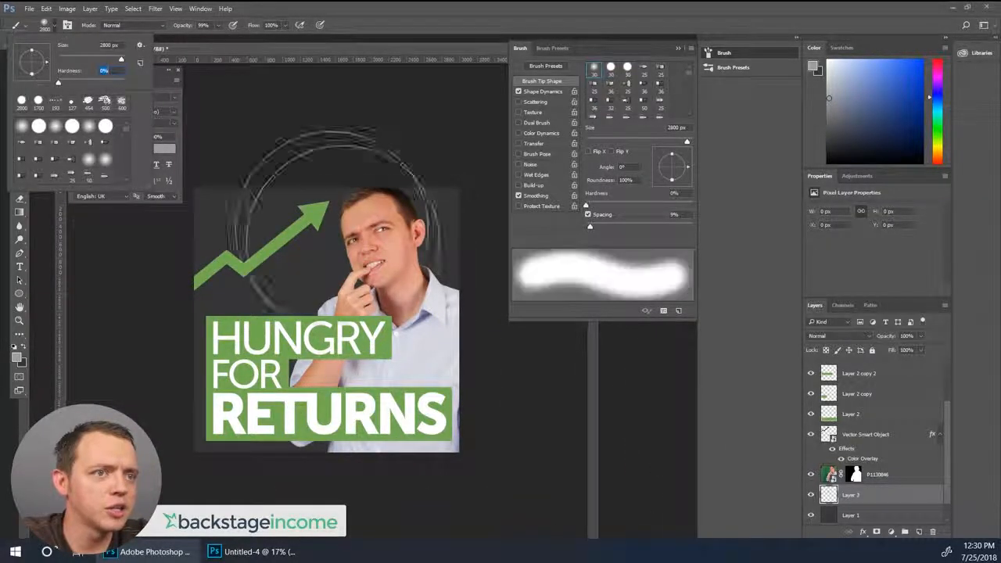
{"action": "key", "text": "Return"}
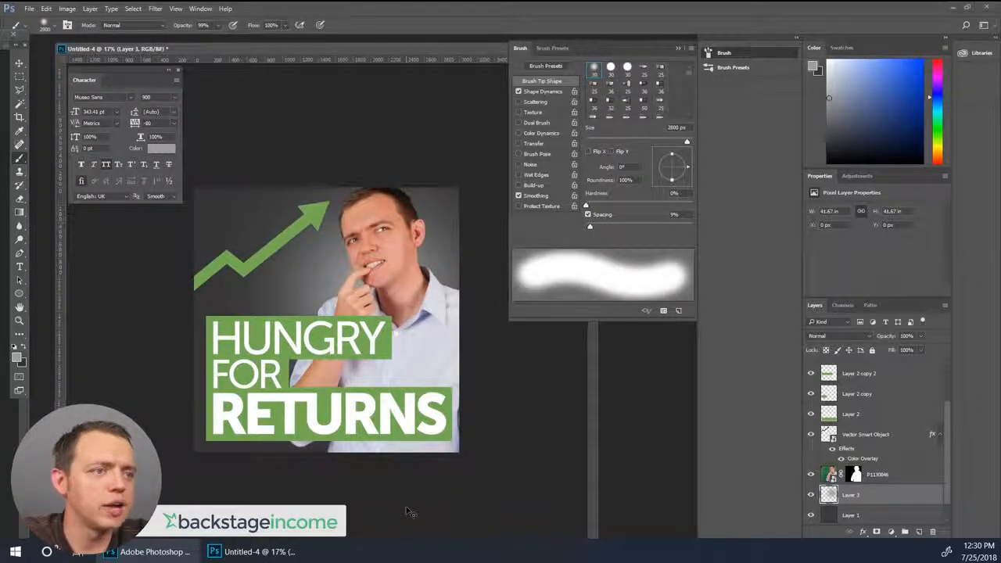
Undo the glow, repaint it behind the portrait with the soft brush enlarged to 3800 px, and set Layer 3's opacity to 93%
{"action": "key", "text": "ctrl+z"}
{"action": "key", "text": "bracketright"}
{"action": "key", "text": "bracketright"}
{"action": "key", "text": "bracketright"}
{"action": "key", "text": "bracketright"}
{"action": "key", "text": "bracketright"}
{"action": "key", "text": "bracketright"}
{"action": "key", "text": "bracketright"}
{"action": "key", "text": "bracketright"}
{"action": "key", "text": "bracketright"}
{"action": "key", "text": "bracketright"}
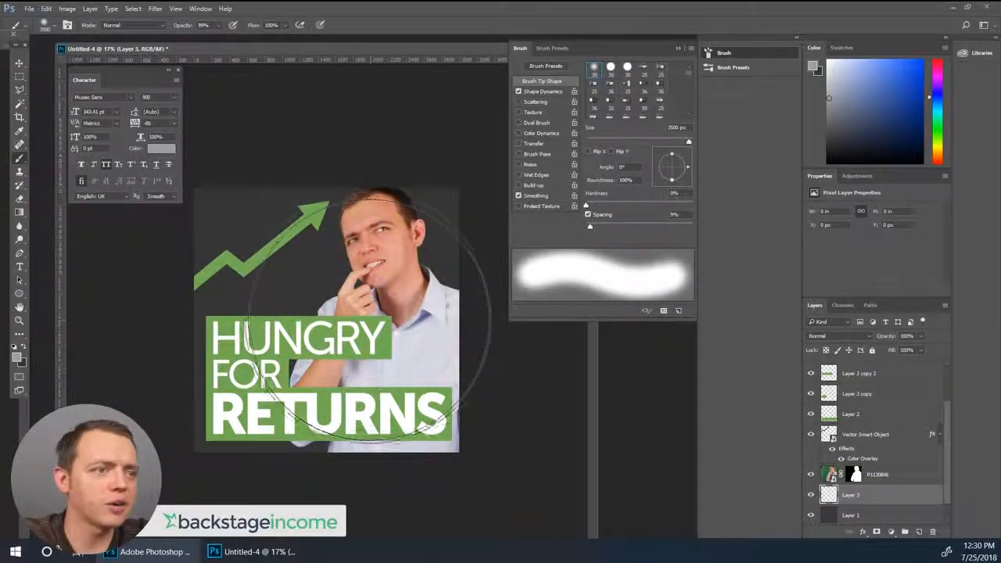
{"action": "left_click", "coordinate": [369, 321]}
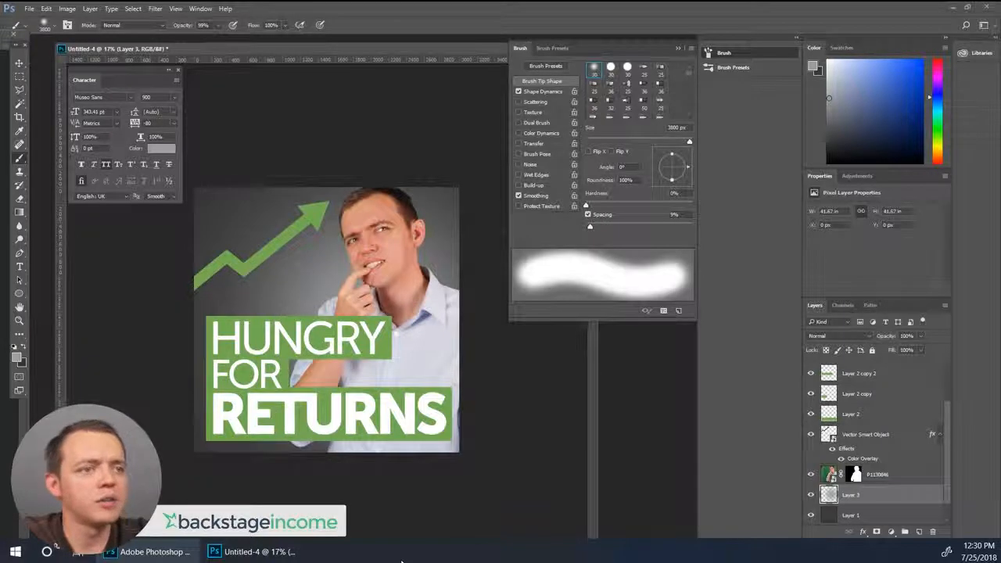
{"action": "left_click", "coordinate": [920, 337]}
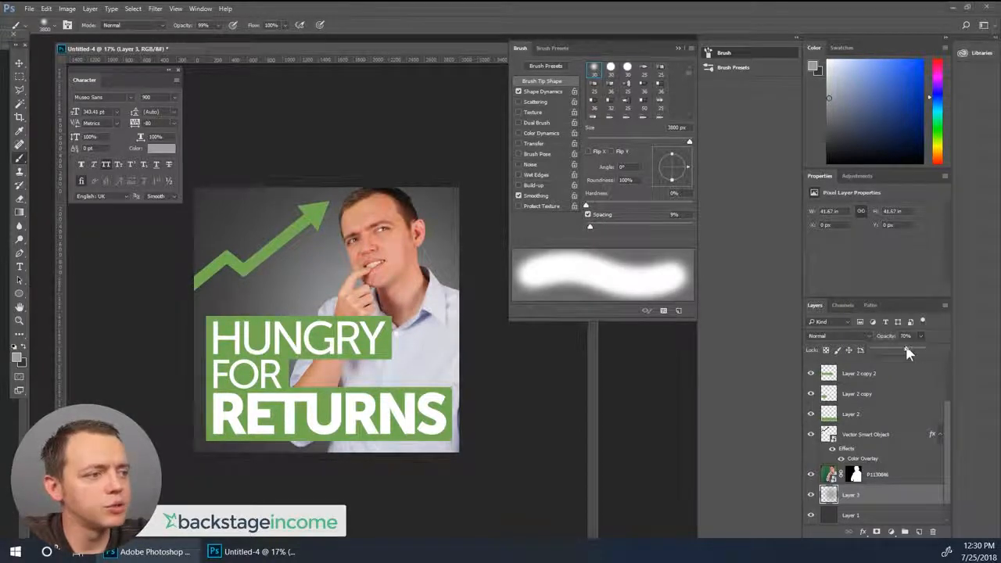
{"action": "mouse_move", "coordinate": [906, 350]}
{"action": "left_mouse_down"}
{"action": "mouse_move", "coordinate": [890, 349]}
{"action": "mouse_move", "coordinate": [923, 349]}
{"action": "left_mouse_up"}
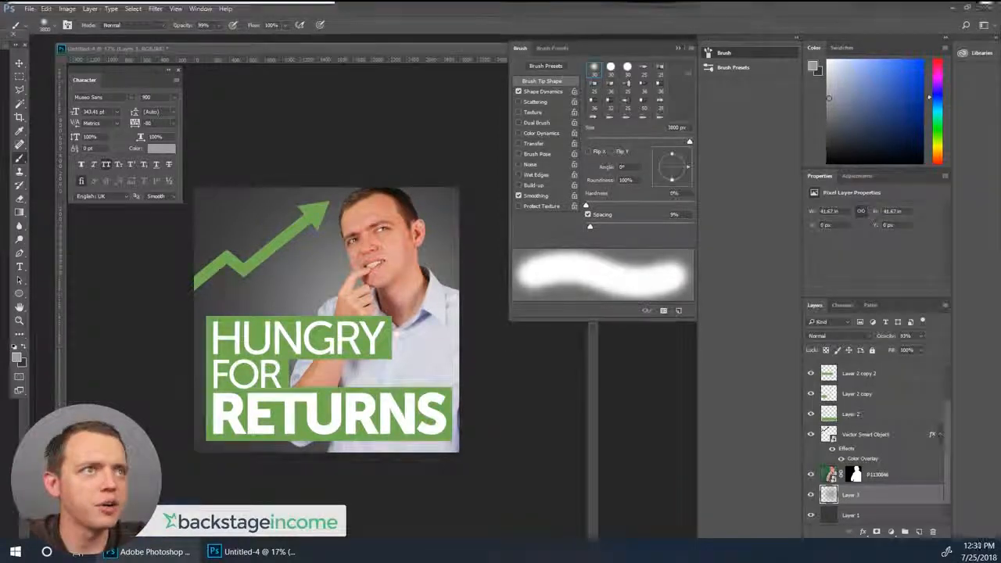
Switch to the browser with Pixabay open and search its images for "wooden table"
{"action": "left_click_drag", "start_coordinate": [248, 2], "coordinate": [248, 282]}
{"action": "double_click", "coordinate": [249, 282]}
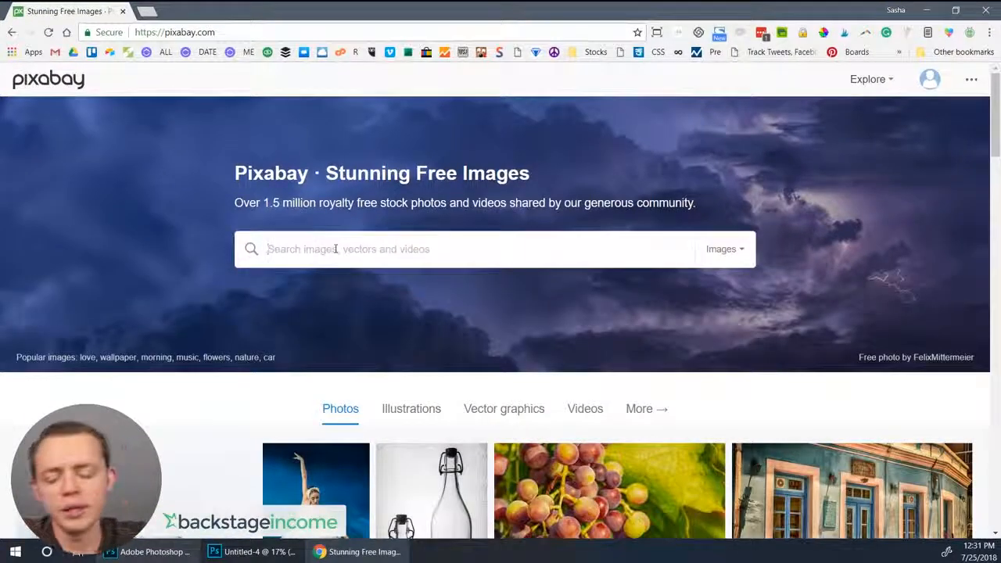
{"action": "type", "text": "wooden"}
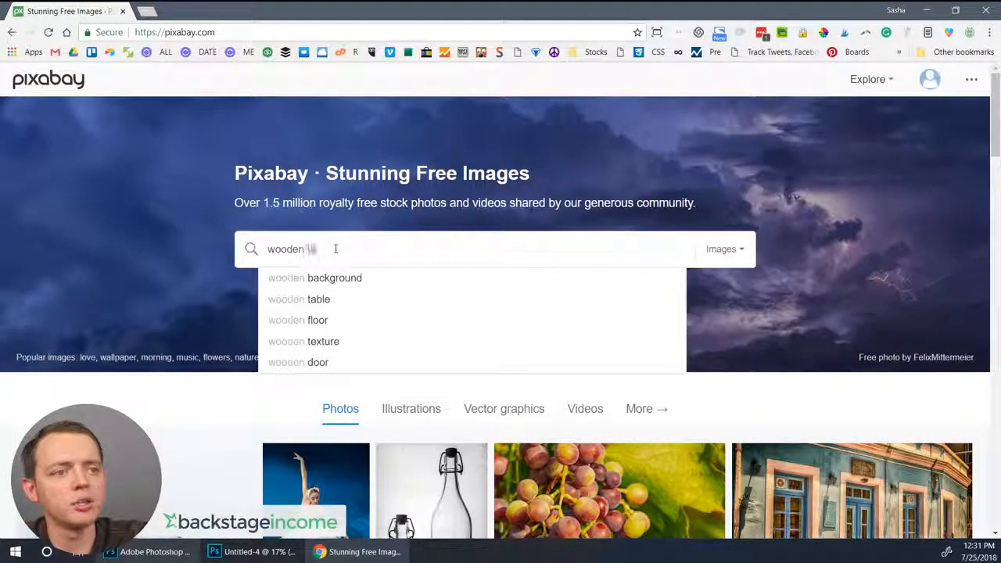
{"action": "type", "text": " table"}
{"action": "key", "text": "Return"}
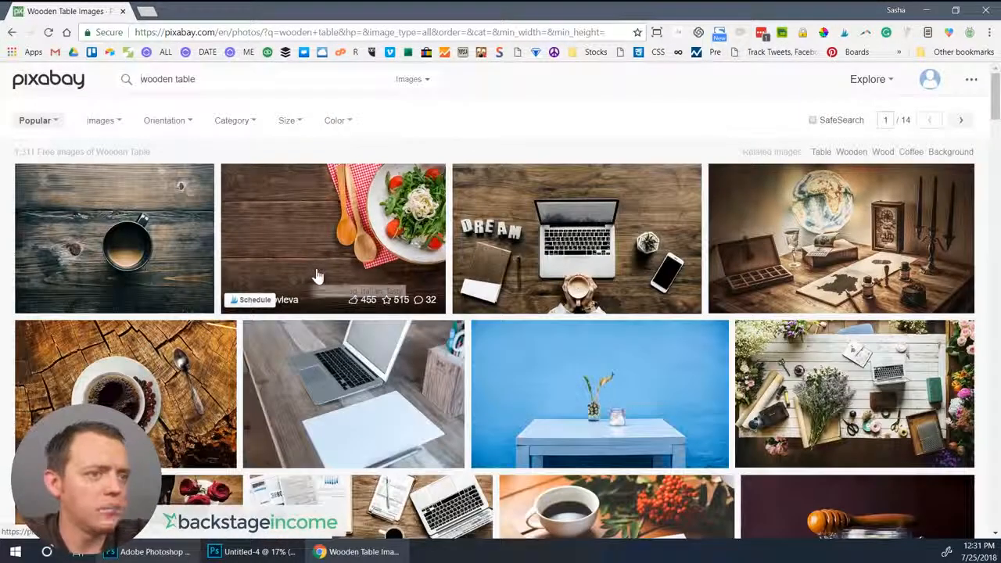
Find the dark wooden desktop photo with the tablet, coffee cup and camera among the results and download it
{"action": "scroll", "coordinate": [316, 277], "scroll_direction": "down", "scroll_amount": 5}
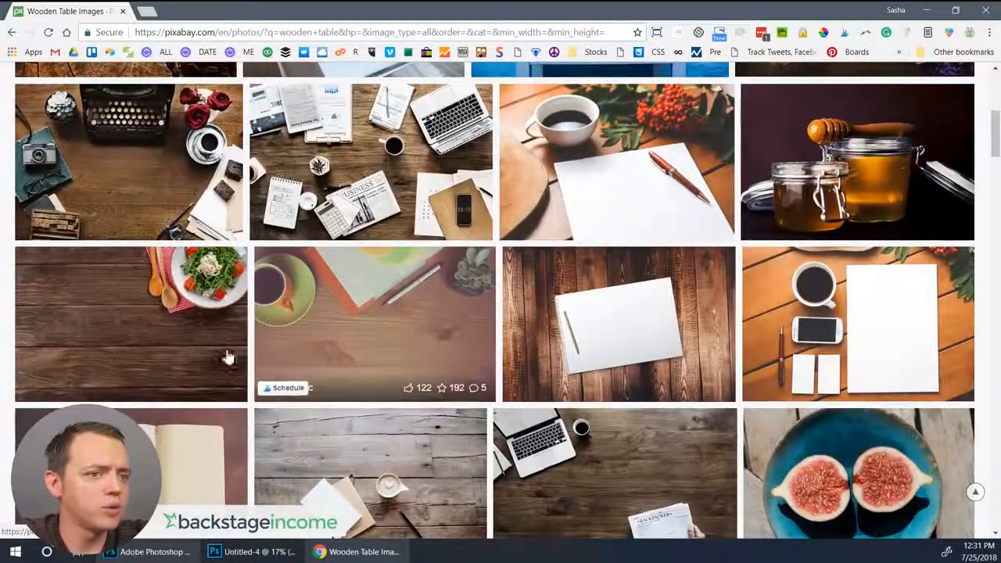
{"action": "scroll", "coordinate": [153, 329], "scroll_direction": "down", "scroll_amount": 4}
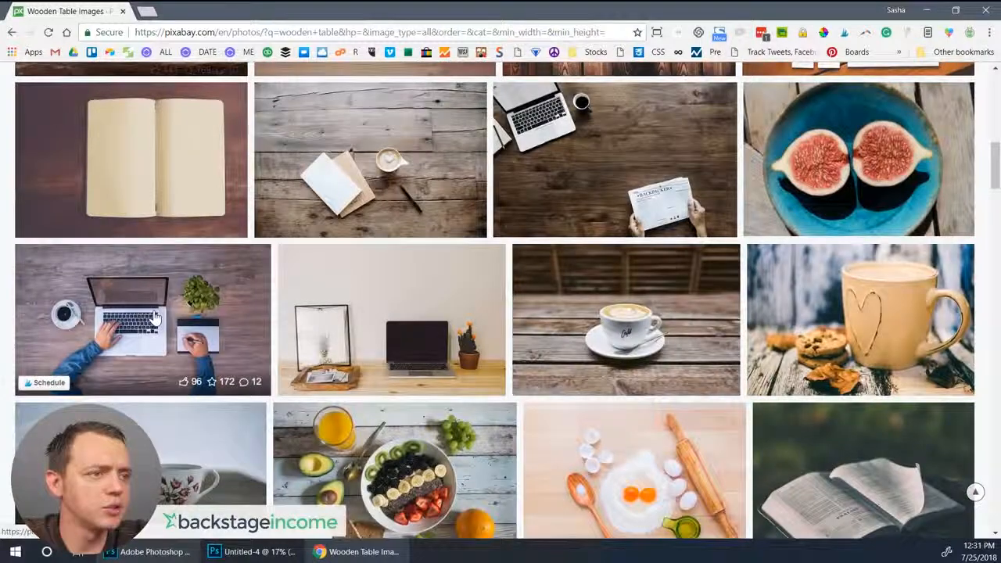
{"action": "scroll", "coordinate": [155, 317], "scroll_direction": "up", "scroll_amount": 9}
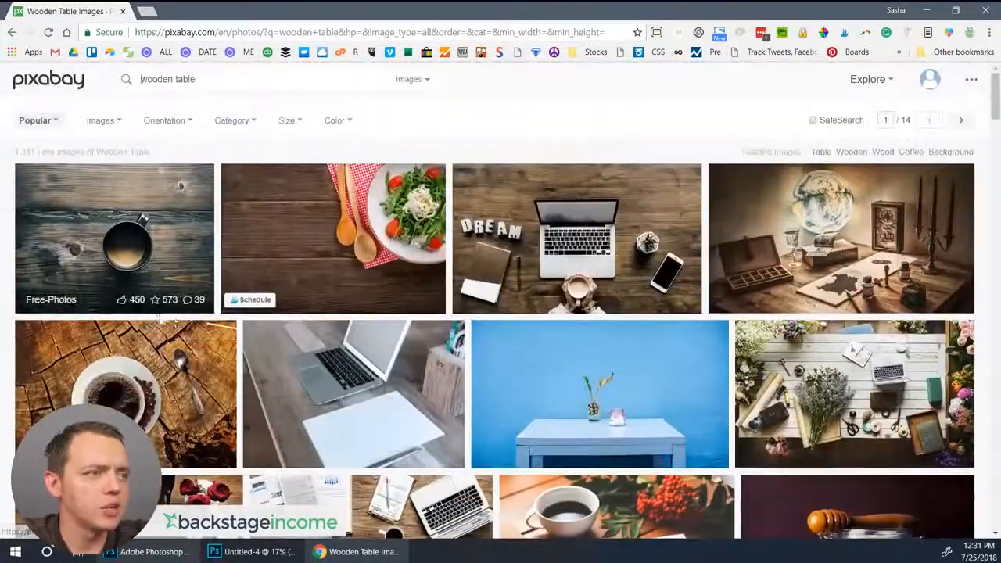
{"action": "scroll", "coordinate": [270, 258], "scroll_direction": "down", "scroll_amount": 5}
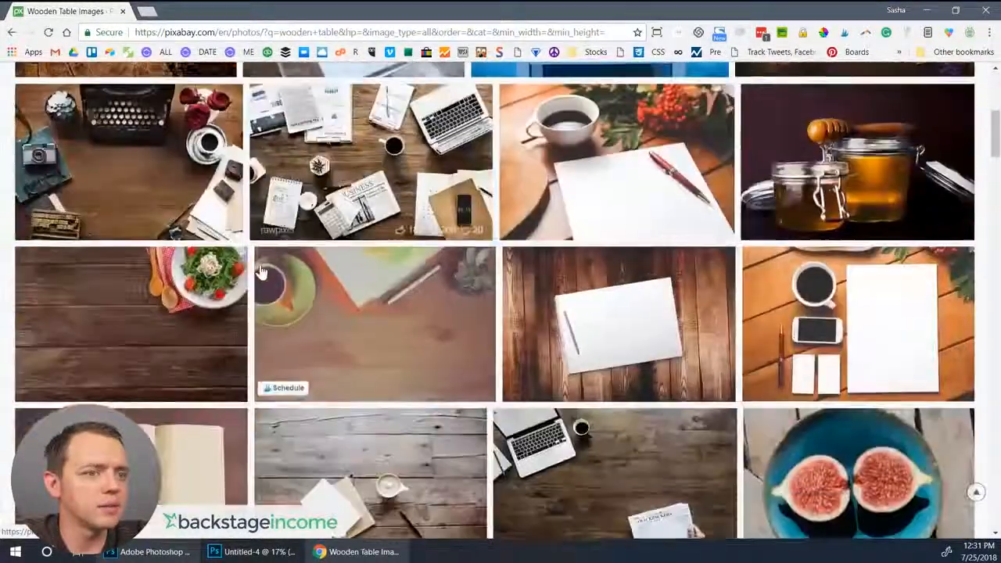
{"action": "scroll", "coordinate": [262, 282], "scroll_direction": "down", "scroll_amount": 10}
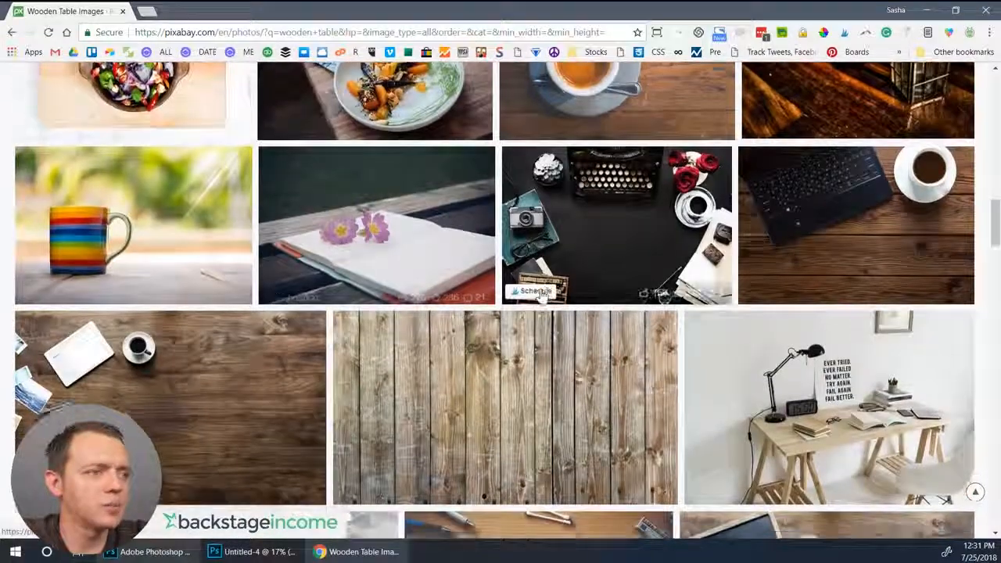
{"action": "scroll", "coordinate": [540, 293], "scroll_direction": "down", "scroll_amount": 3}
{"action": "scroll", "coordinate": [262, 216], "scroll_direction": "up", "scroll_amount": 1}
{"action": "left_click", "coordinate": [239, 197]}
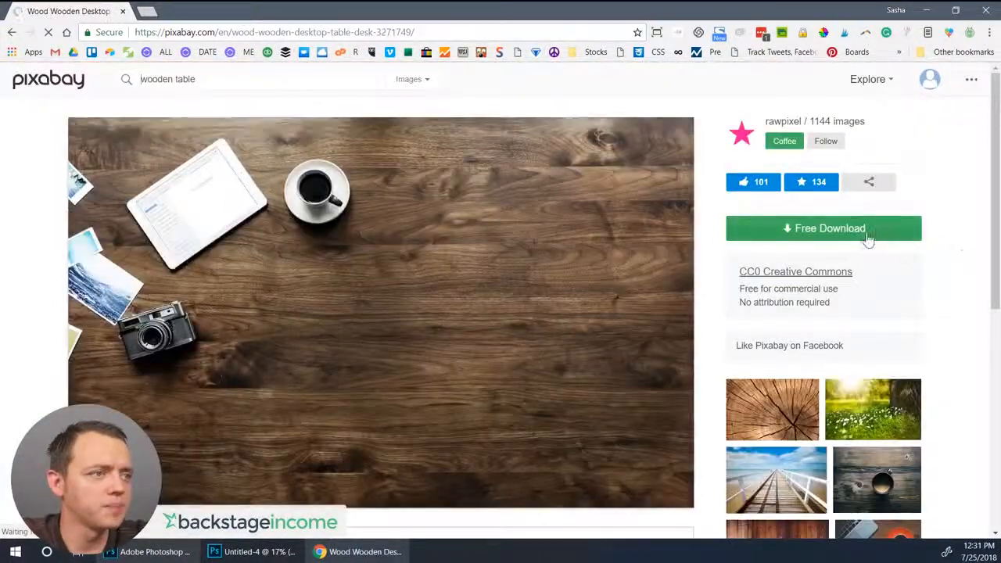
{"action": "left_click", "coordinate": [867, 230]}
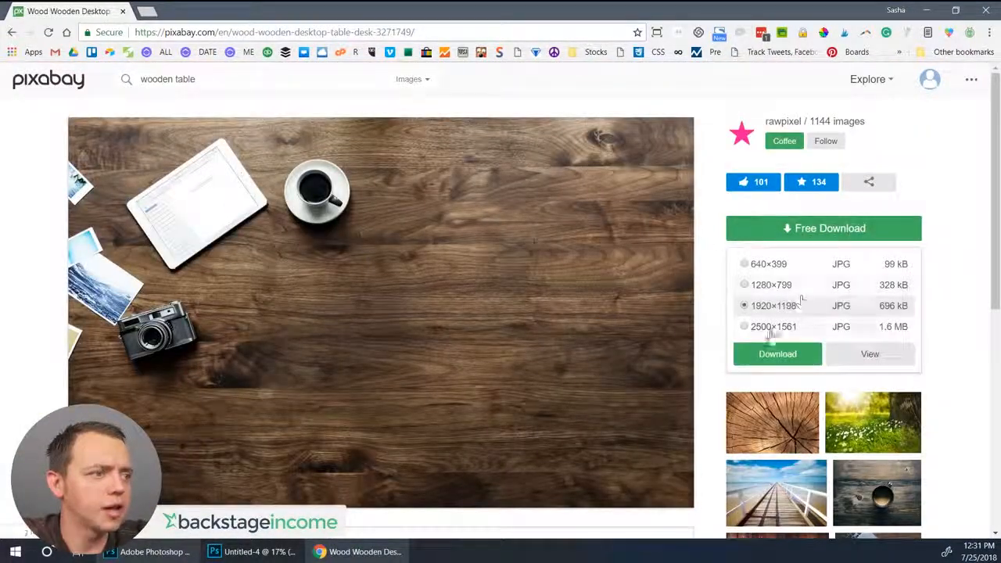
{"action": "left_click", "coordinate": [777, 353]}
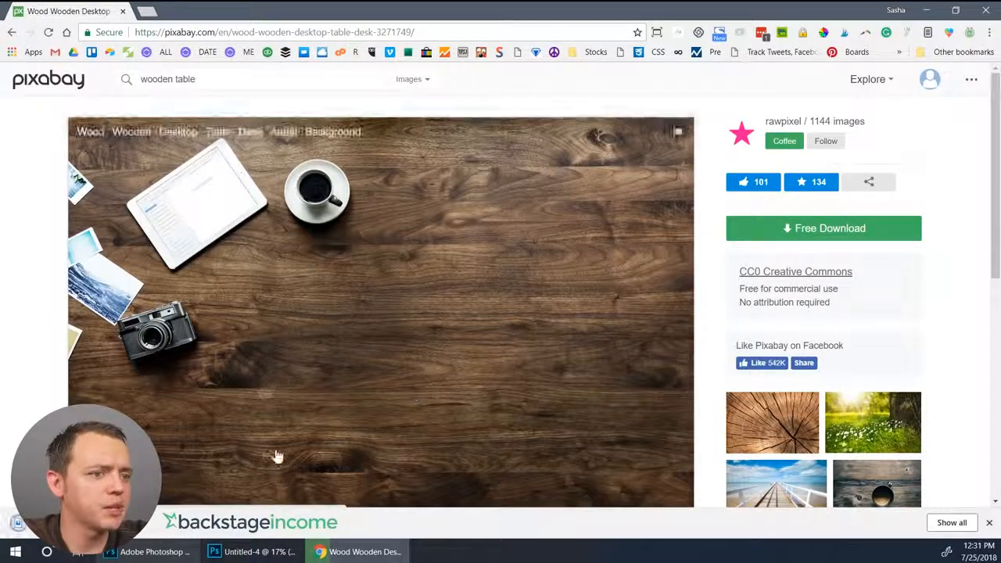
Place the downloaded wood photo behind the portrait in the Photoshop cover and shift it so only plain wood shows
{"action": "left_click_drag", "start_coordinate": [405, 13], "coordinate": [406, 0]}
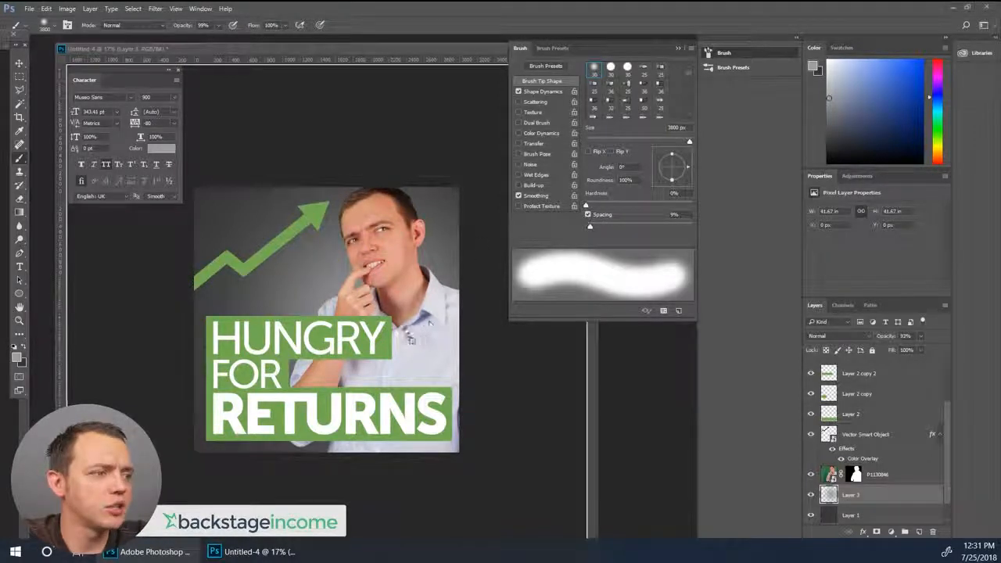
{"action": "left_click_drag", "start_coordinate": [405, 298], "coordinate": [407, 290]}
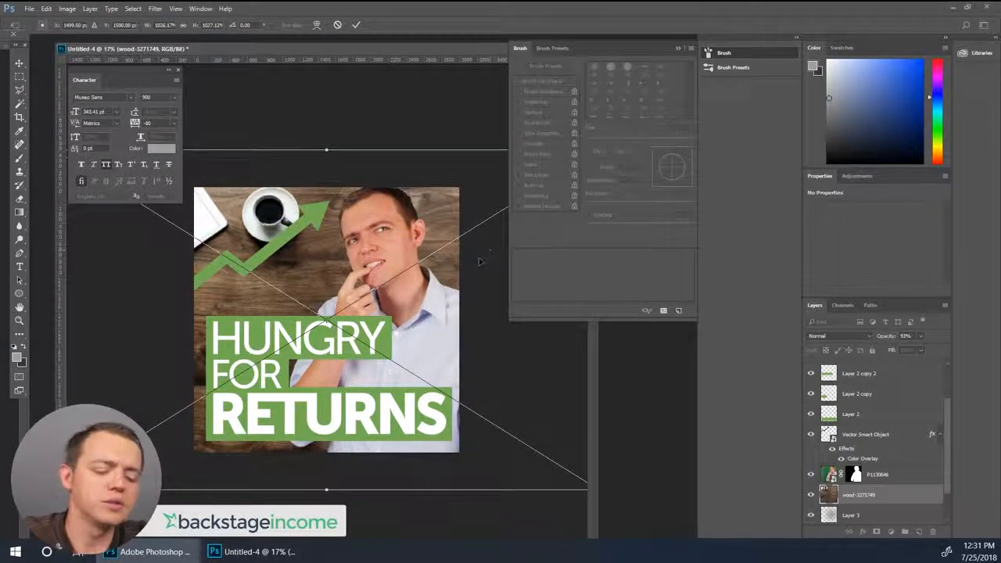
{"action": "key", "text": "Return"}
{"action": "left_click", "coordinate": [20, 63]}
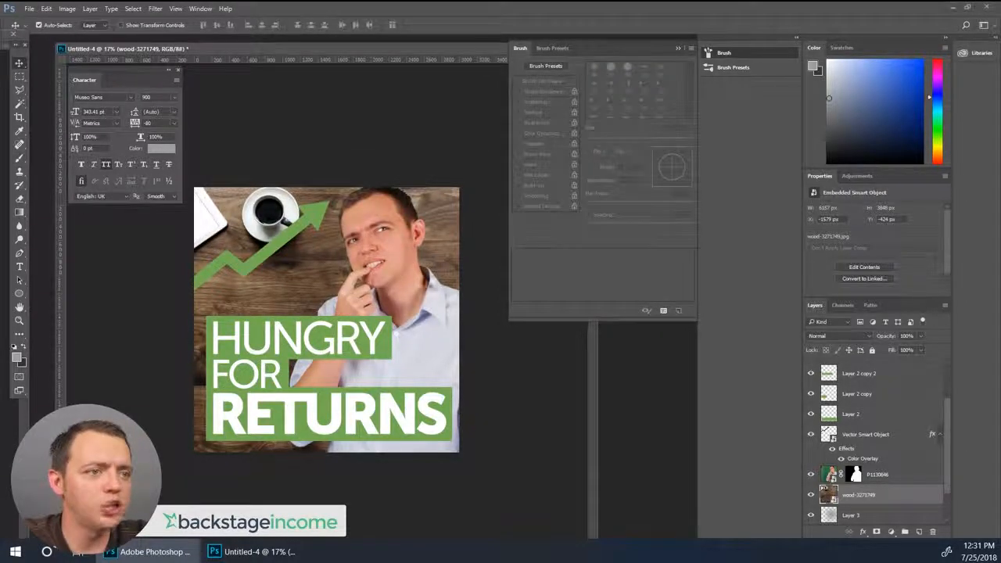
{"action": "left_click_drag", "start_coordinate": [458, 210], "coordinate": [330, 240]}
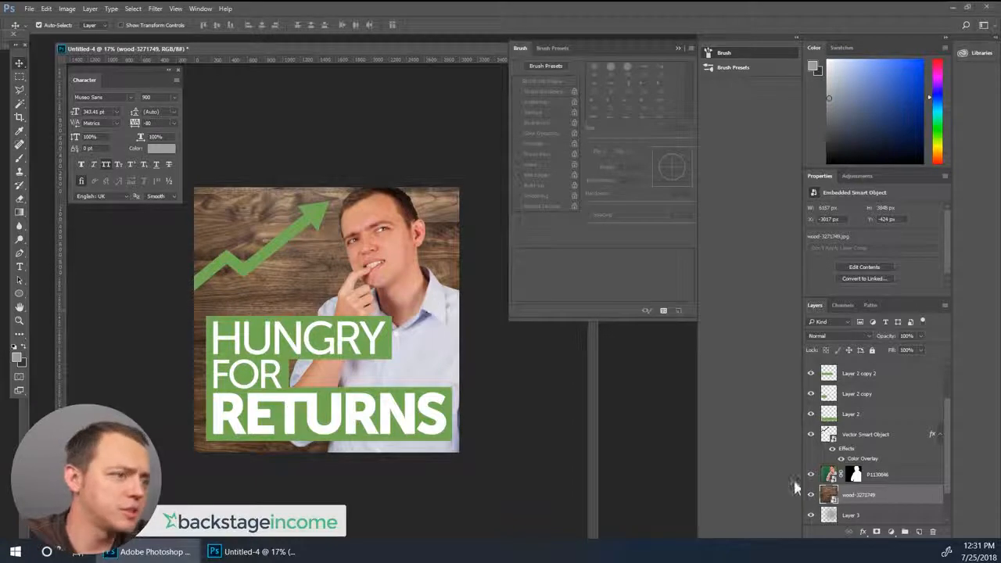
Lower the opacity of the wood photo layer to 15%
{"action": "scroll", "coordinate": [870, 502], "scroll_direction": "down", "scroll_amount": 2}
{"action": "mouse_move", "coordinate": [867, 462]}
{"action": "left_mouse_down"}
{"action": "mouse_move", "coordinate": [861, 494]}
{"action": "mouse_move", "coordinate": [861, 462]}
{"action": "left_mouse_up"}
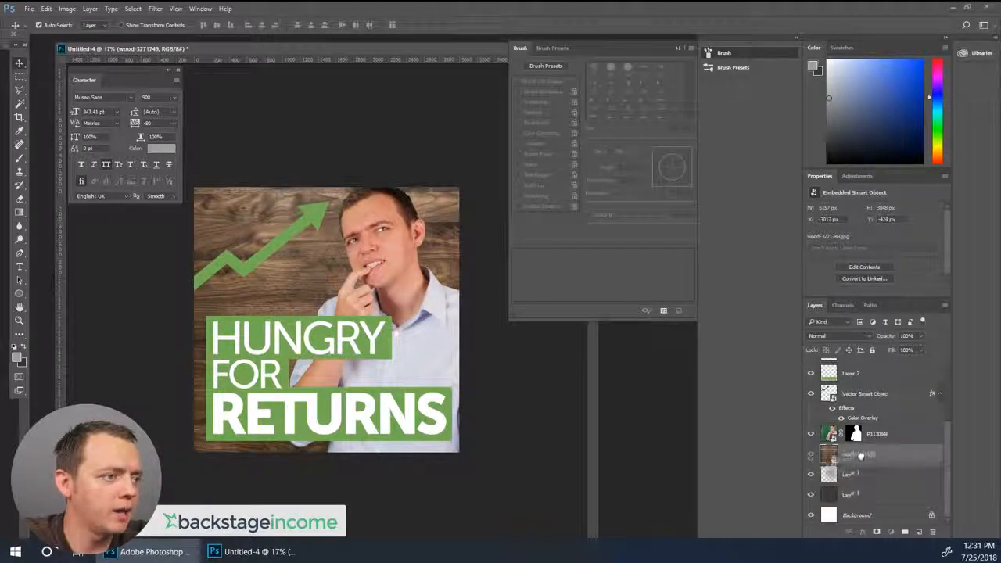
{"action": "left_click", "coordinate": [921, 336]}
{"action": "left_click_drag", "start_coordinate": [893, 346], "coordinate": [892, 348]}
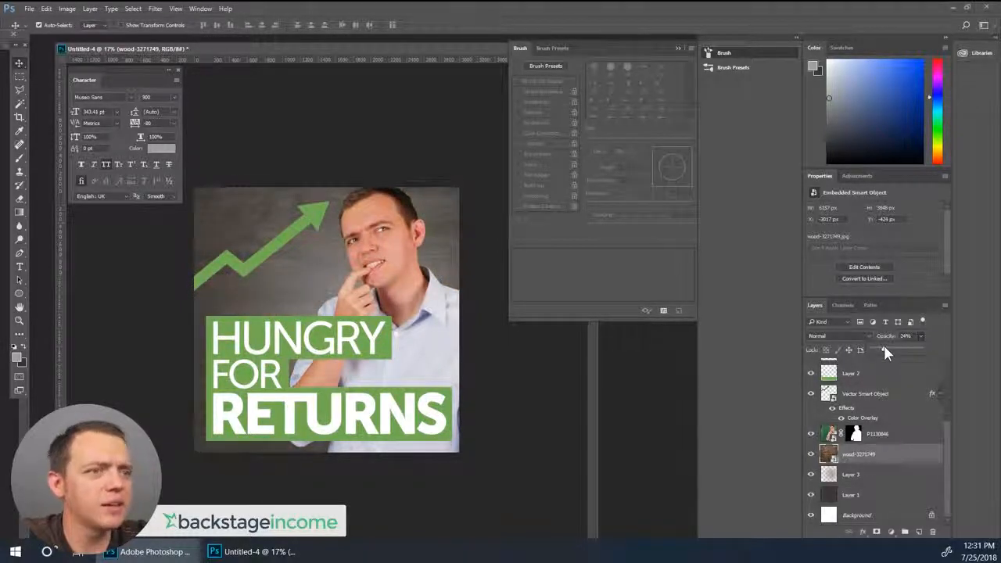
{"action": "mouse_move", "coordinate": [885, 346]}
{"action": "left_mouse_down"}
{"action": "mouse_move", "coordinate": [871, 347]}
{"action": "mouse_move", "coordinate": [990, 341]}
{"action": "mouse_move", "coordinate": [881, 352]}
{"action": "left_mouse_up"}
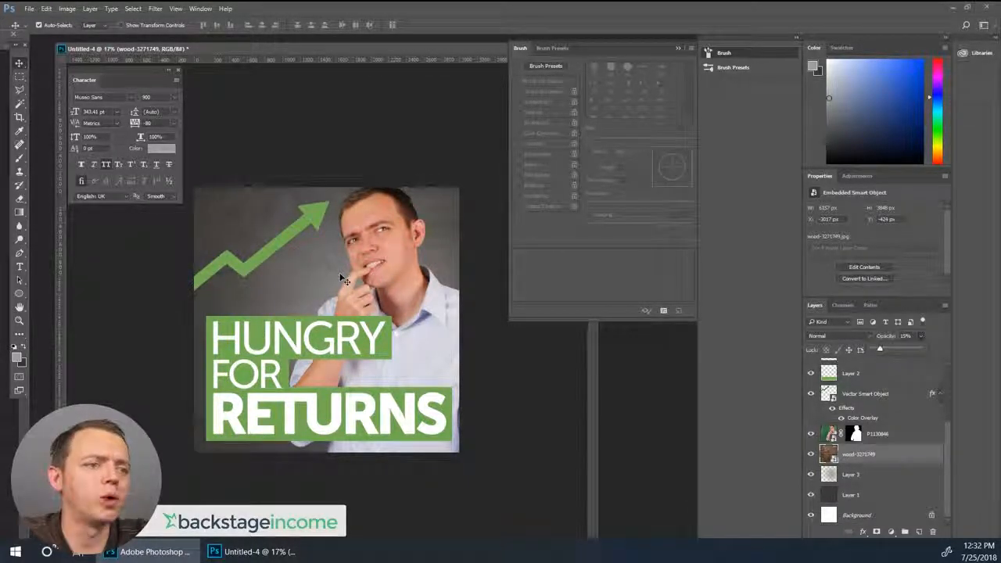
Group the arrow's Vector Smart Object with the three band layers, Layer 2, Layer 2 copy and Layer 2 copy 2
{"action": "scroll", "coordinate": [925, 429], "scroll_direction": "up", "scroll_amount": 3}
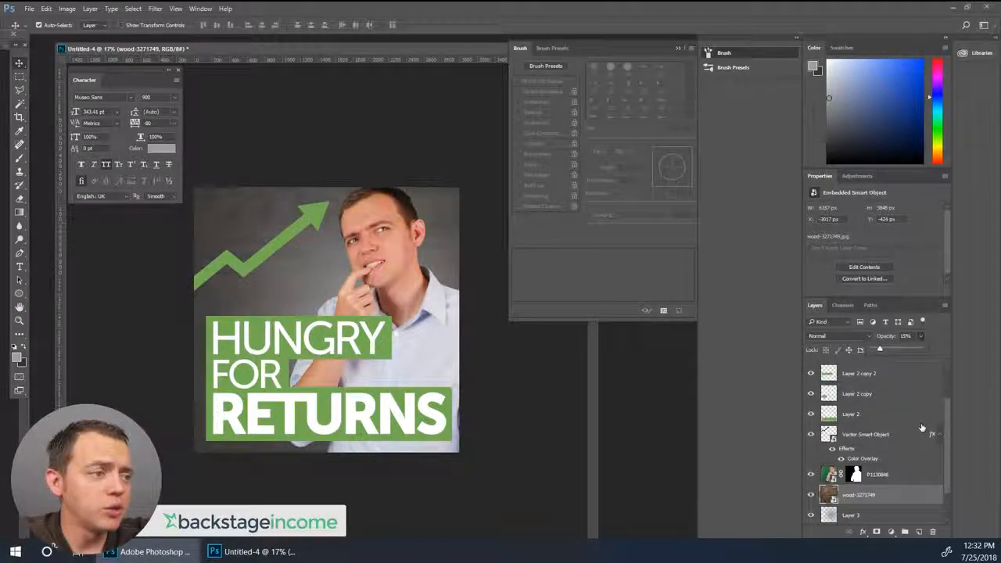
{"action": "left_click", "coordinate": [861, 436]}
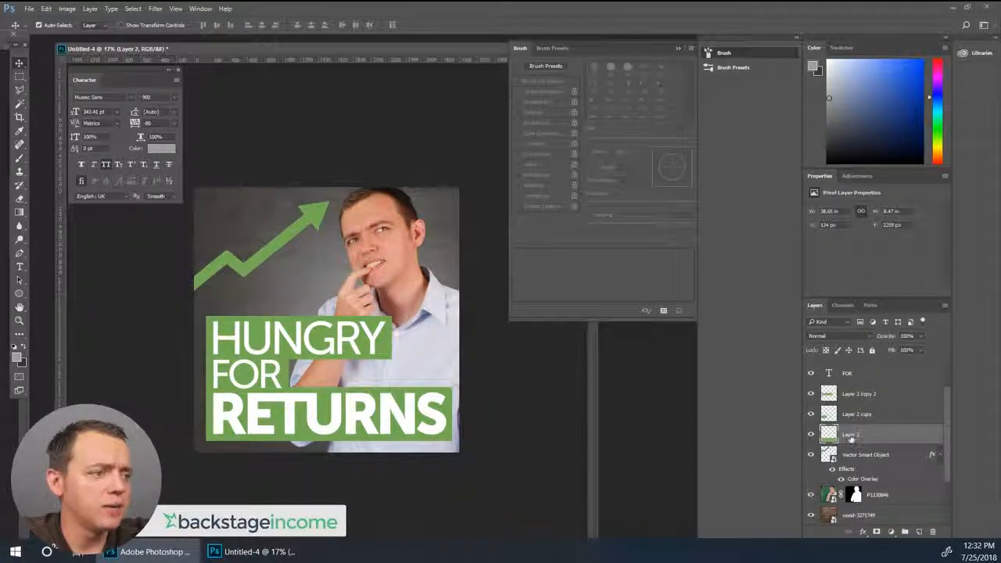
{"action": "scroll", "coordinate": [852, 470], "scroll_direction": "up", "scroll_amount": 2}
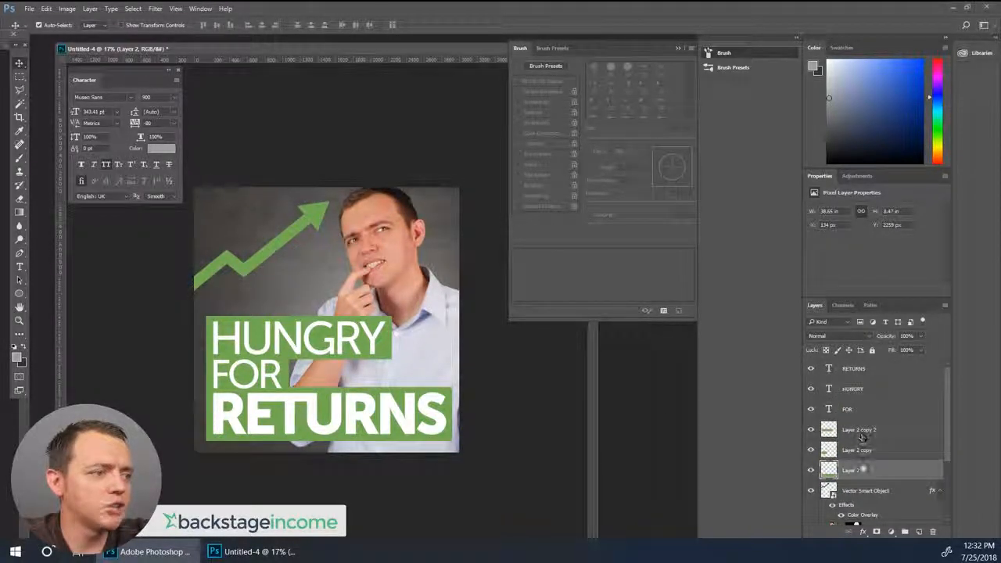
{"action": "left_click", "coordinate": [863, 491]}
{"action": "left_click", "coordinate": [866, 430], "text": "shift"}
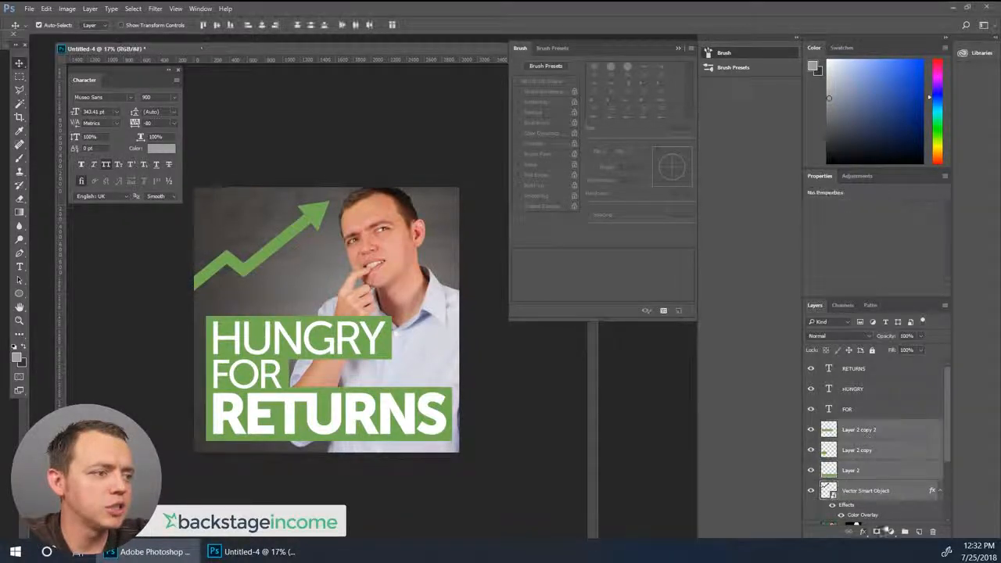
{"action": "left_click_drag", "start_coordinate": [869, 430], "coordinate": [905, 532]}
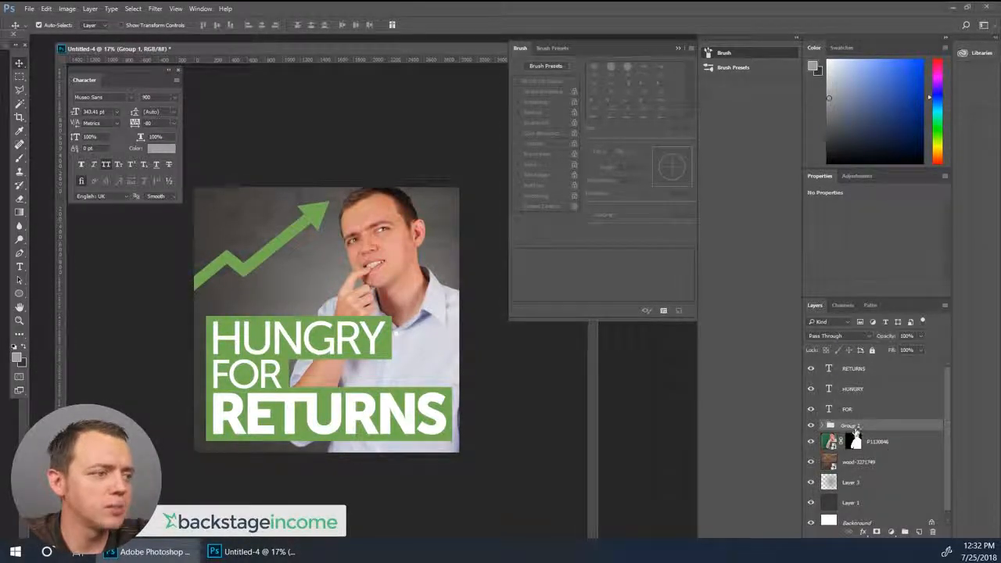
Add a Color Overlay to the arrow and bands group and try teal #3ba5a6 as its colour
{"action": "right_click", "coordinate": [856, 432]}
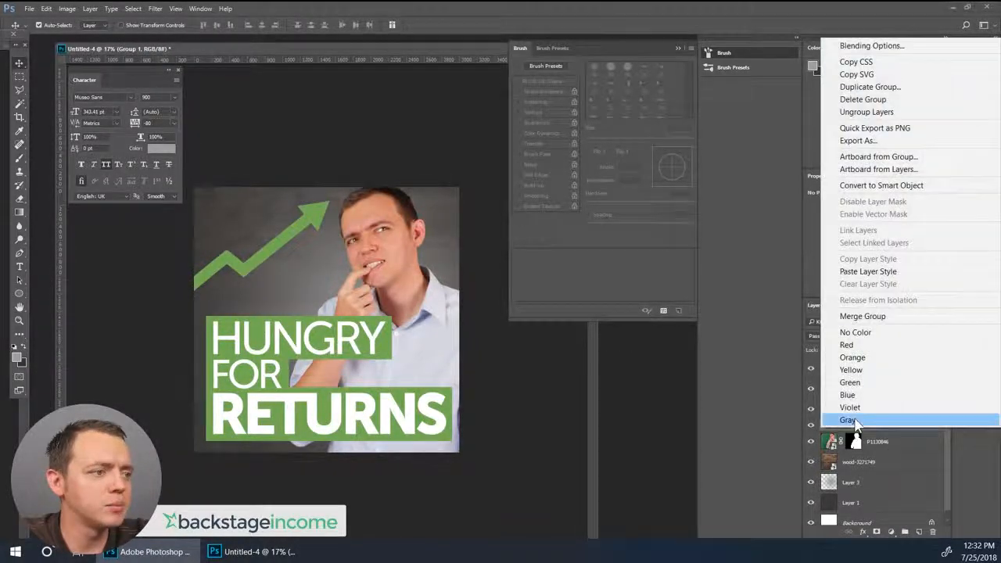
{"action": "left_click", "coordinate": [866, 46]}
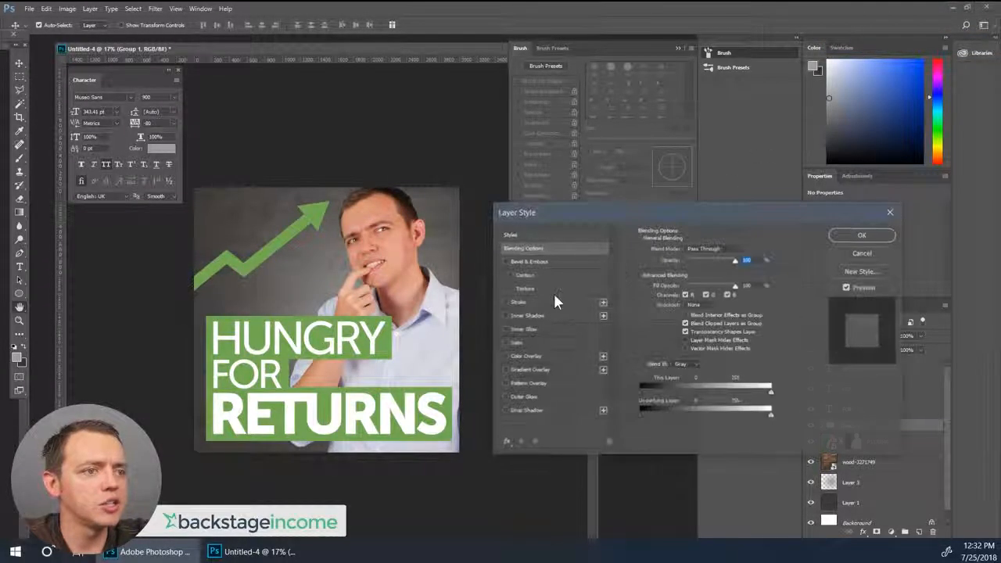
{"action": "left_click", "coordinate": [529, 356]}
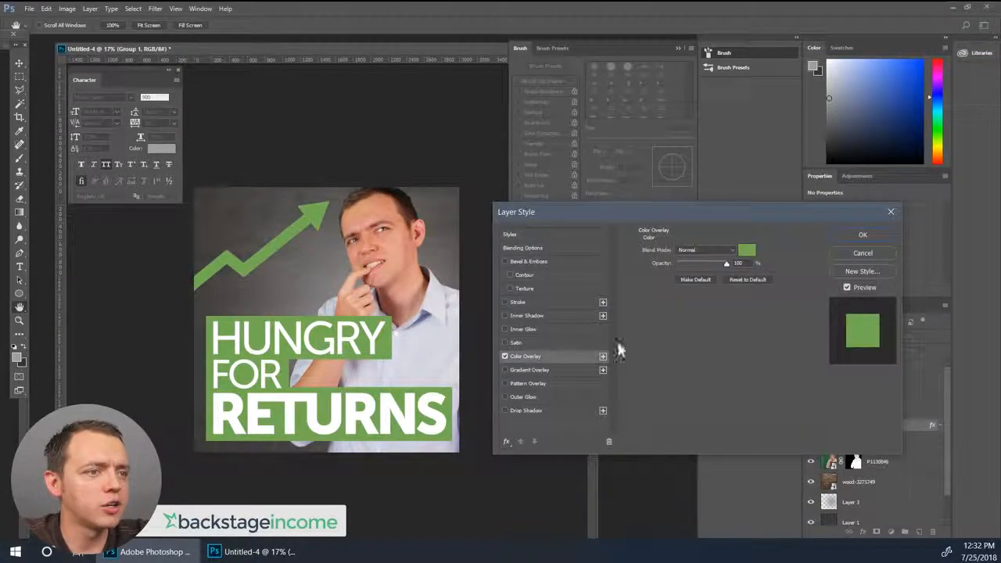
{"action": "left_click", "coordinate": [747, 250]}
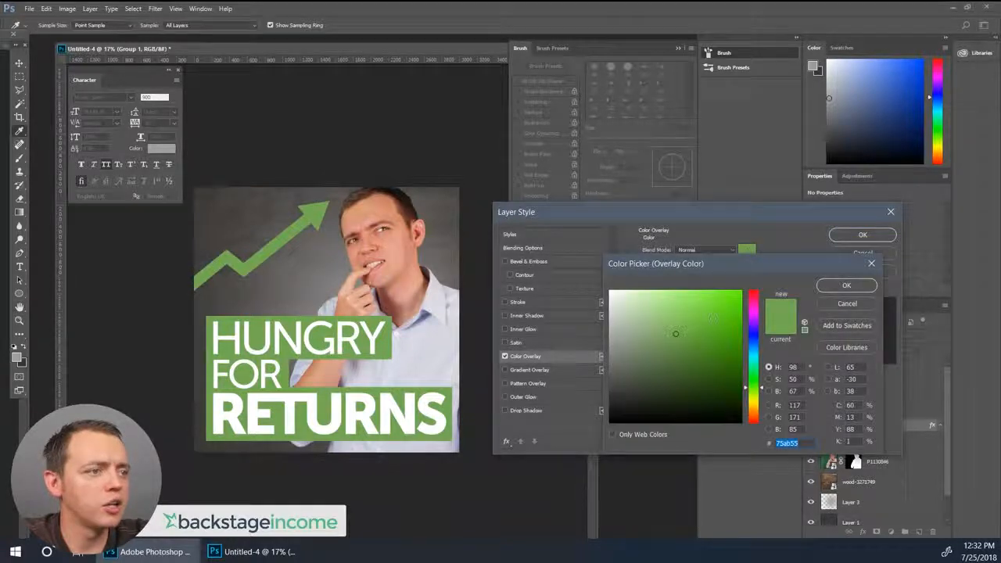
{"action": "left_click_drag", "start_coordinate": [755, 388], "coordinate": [755, 356]}
{"action": "left_click", "coordinate": [685, 321]}
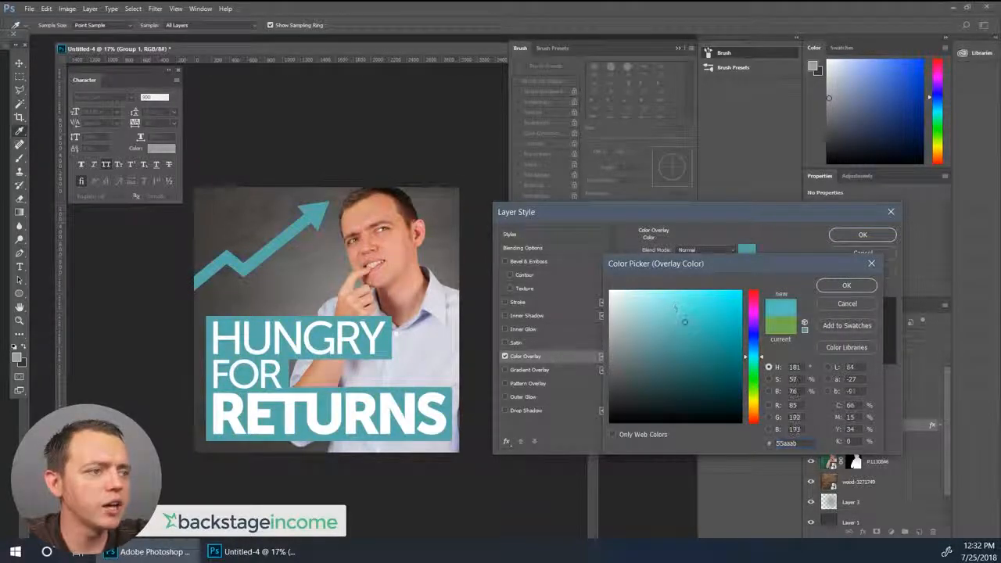
{"action": "mouse_move", "coordinate": [683, 322]}
{"action": "left_mouse_down"}
{"action": "mouse_move", "coordinate": [679, 311]}
{"action": "mouse_move", "coordinate": [663, 328]}
{"action": "mouse_move", "coordinate": [709, 333]}
{"action": "mouse_move", "coordinate": [690, 343]}
{"action": "mouse_move", "coordinate": [701, 326]}
{"action": "mouse_move", "coordinate": [695, 335]}
{"action": "left_mouse_up"}
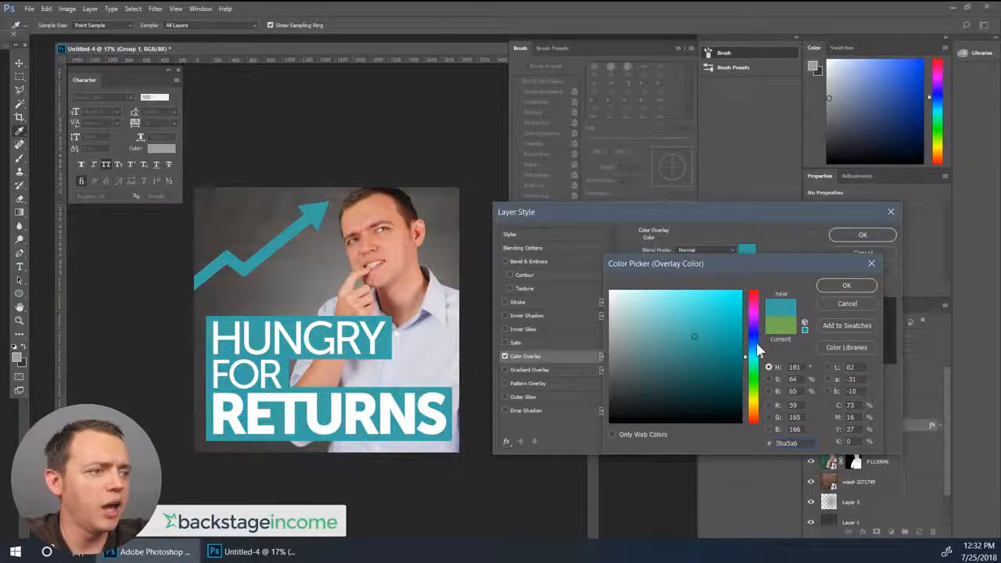
Try light blue #7eacf9, lime #b0ca4a and amber #ffb638 as the overlay colour of the arrow and bands group
{"action": "left_click_drag", "start_coordinate": [756, 346], "coordinate": [756, 343]}
{"action": "mouse_move", "coordinate": [711, 319]}
{"action": "left_mouse_down"}
{"action": "mouse_move", "coordinate": [668, 288]}
{"action": "mouse_move", "coordinate": [675, 294]}
{"action": "left_mouse_up"}
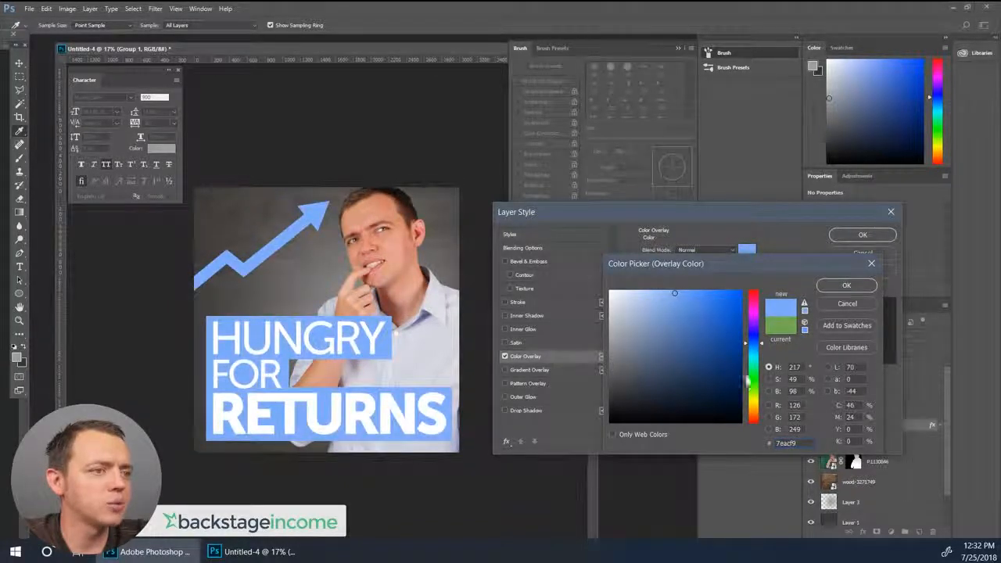
{"action": "left_click", "coordinate": [754, 396]}
{"action": "left_click", "coordinate": [692, 317]}
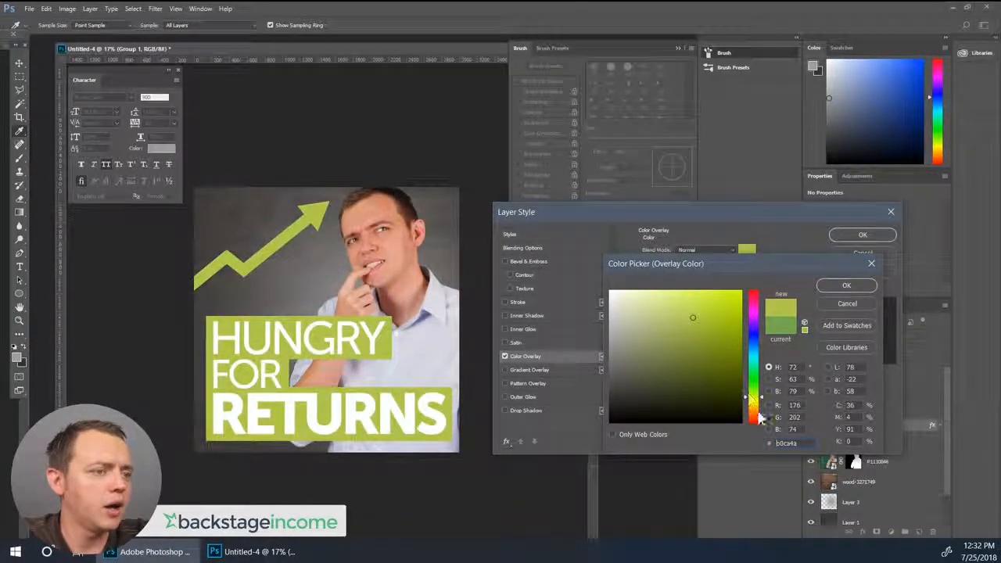
{"action": "left_click", "coordinate": [753, 409]}
{"action": "left_click", "coordinate": [720, 308]}
{"action": "left_click_drag", "start_coordinate": [720, 307], "coordinate": [713, 291]}
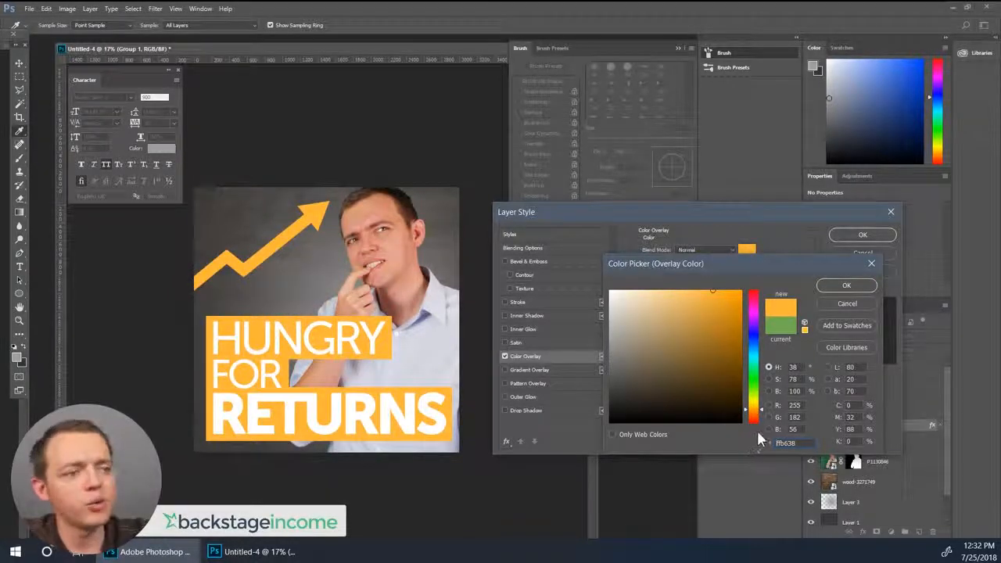
Set the arrow and bands group's Color Overlay to orange #fc7438 and apply the layer style
{"action": "left_click", "coordinate": [753, 417]}
{"action": "mouse_move", "coordinate": [722, 297]}
{"action": "left_mouse_down"}
{"action": "mouse_move", "coordinate": [732, 290]}
{"action": "mouse_move", "coordinate": [713, 292]}
{"action": "left_mouse_up"}
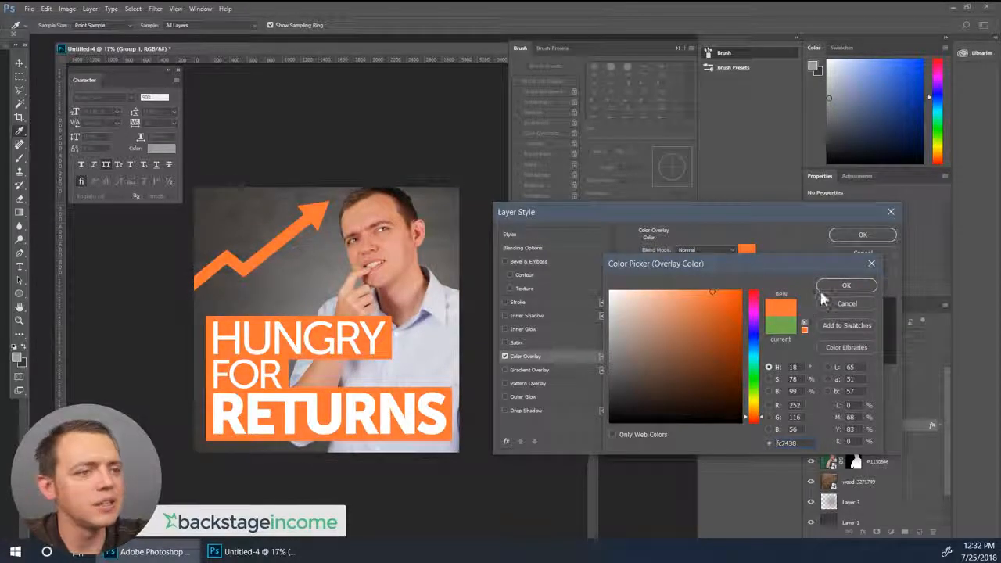
{"action": "left_click", "coordinate": [846, 285]}
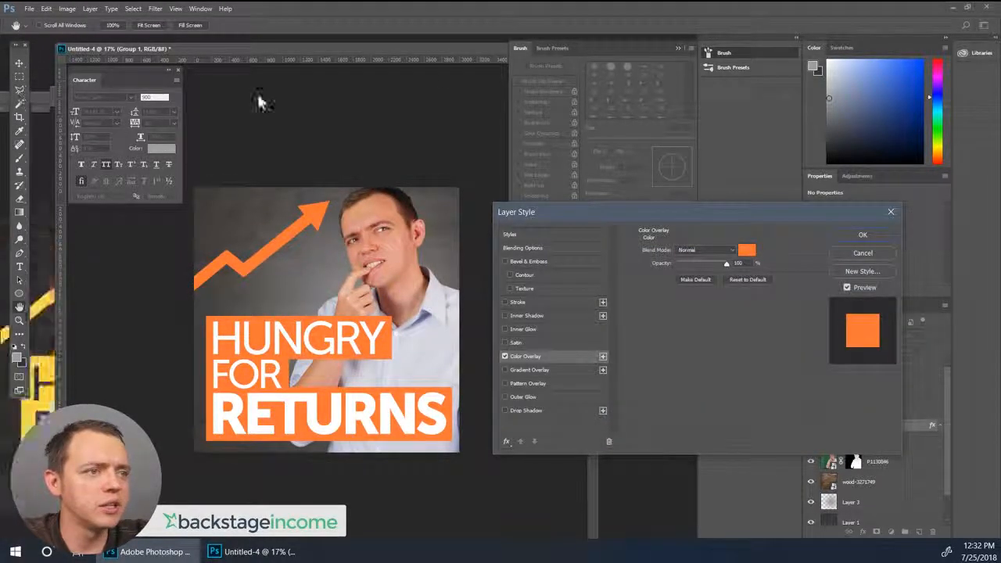
{"action": "left_click", "coordinate": [853, 236]}
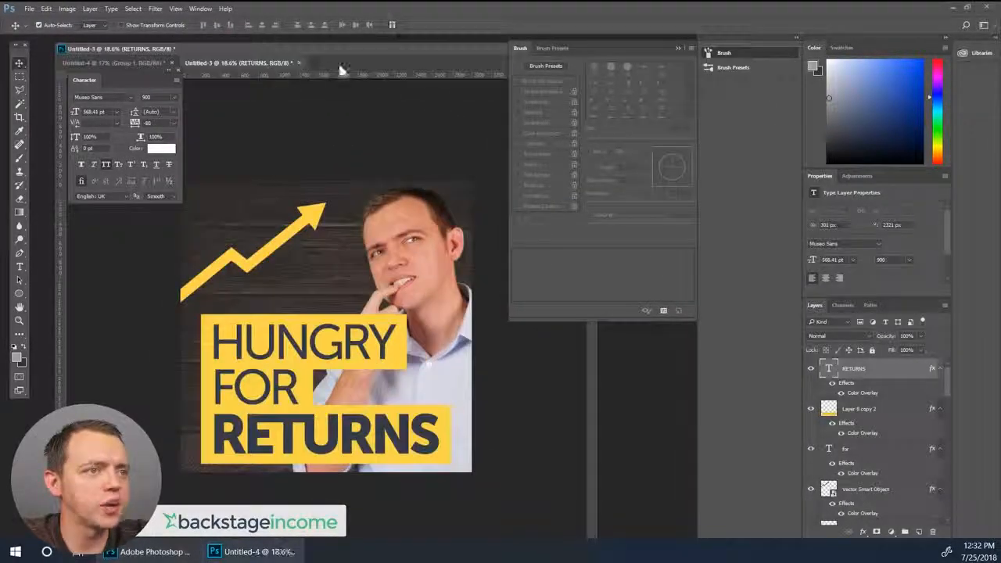
Float the Untitled-3 yellow cover in its own window beside the orange cover and collapse the brush settings
{"action": "left_click_drag", "start_coordinate": [268, 68], "coordinate": [619, 39]}
{"action": "left_click", "coordinate": [677, 49]}
{"action": "left_click_drag", "start_coordinate": [471, 37], "coordinate": [559, 95]}
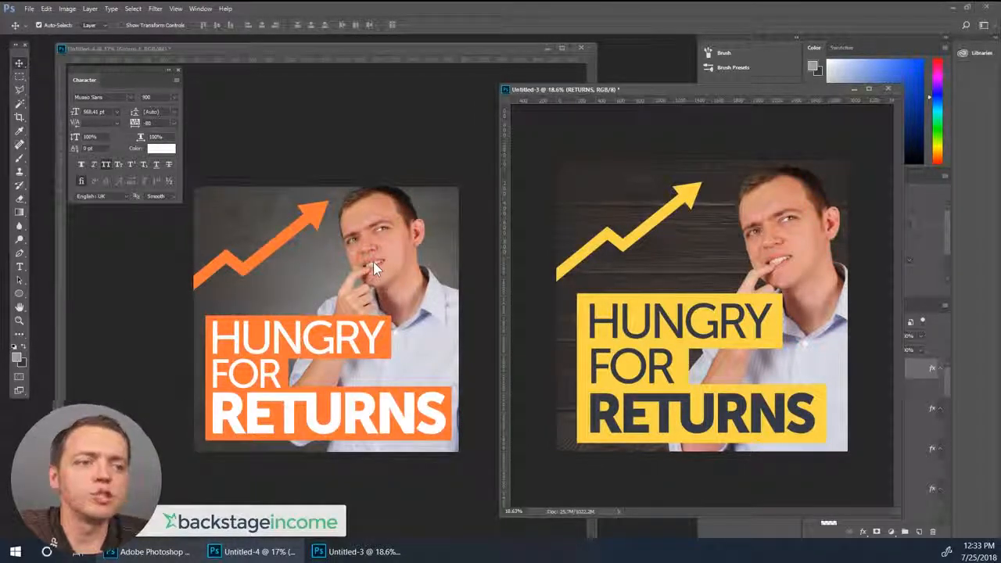
Replace the title word RETURNS with PROFITS on the orange Untitled-4 cover
{"action": "left_click", "coordinate": [20, 266]}
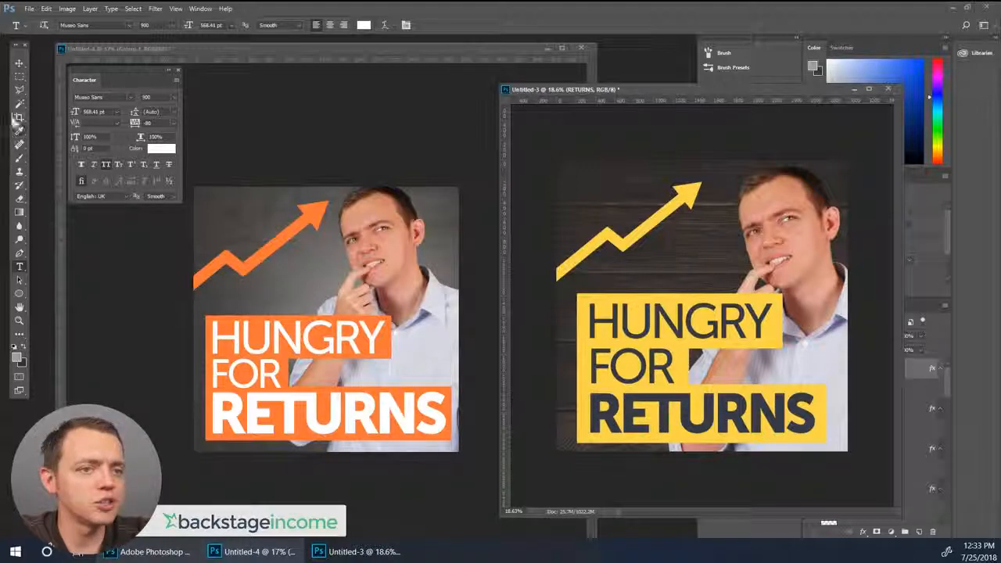
{"action": "left_click", "coordinate": [22, 61]}
{"action": "left_click", "coordinate": [21, 268]}
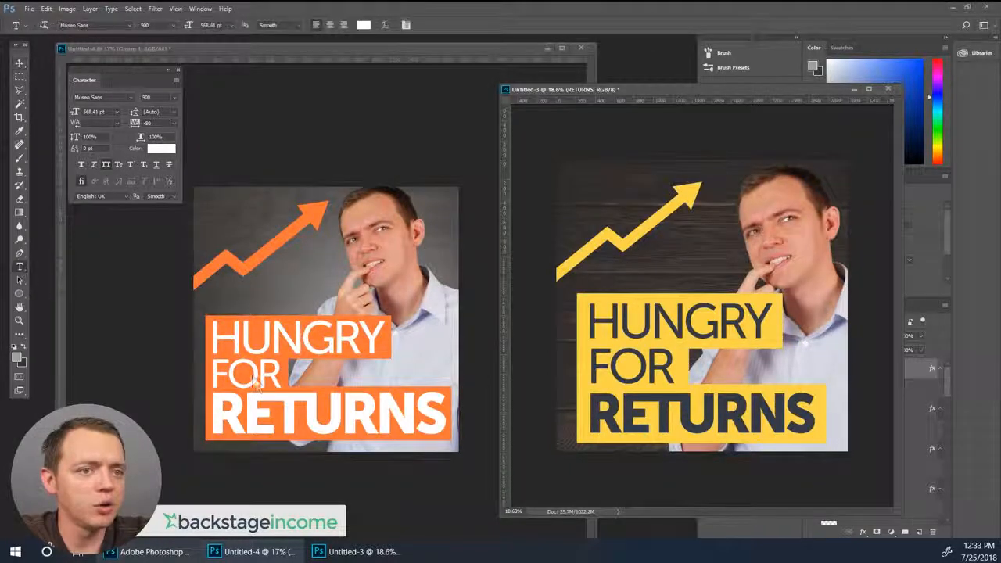
{"action": "left_click", "coordinate": [273, 414]}
{"action": "double_click", "coordinate": [273, 414]}
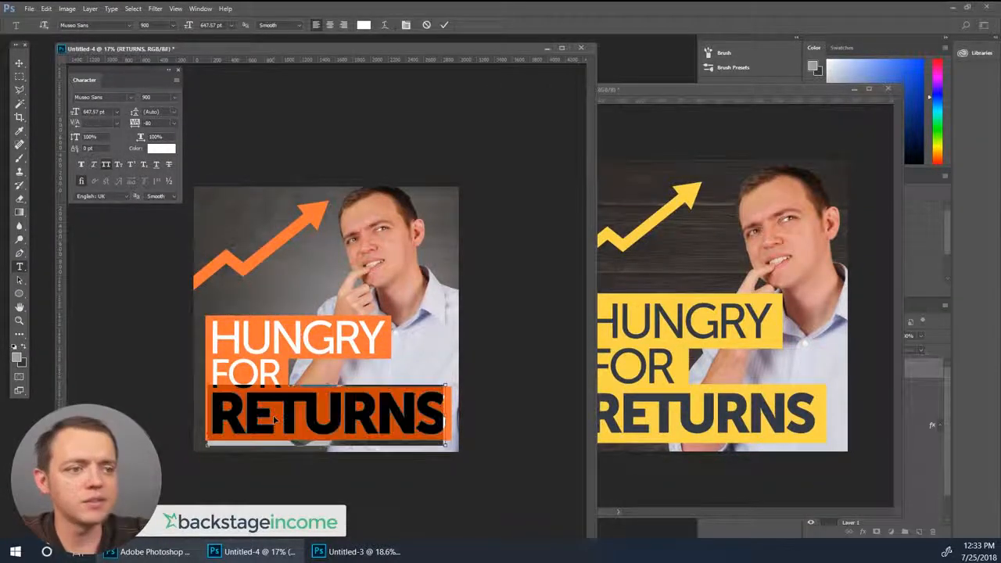
{"action": "type", "text": "PROFITS"}
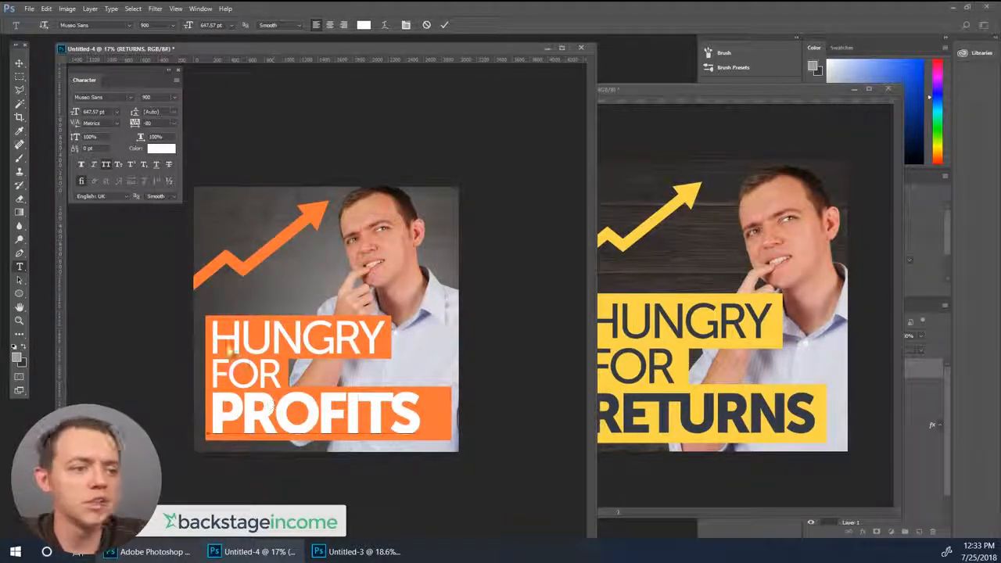
Set the tracking of the whole word PROFITS to -40 and finish the text edit
{"action": "key", "text": "ctrl+a"}
{"action": "left_click", "coordinate": [157, 123]}
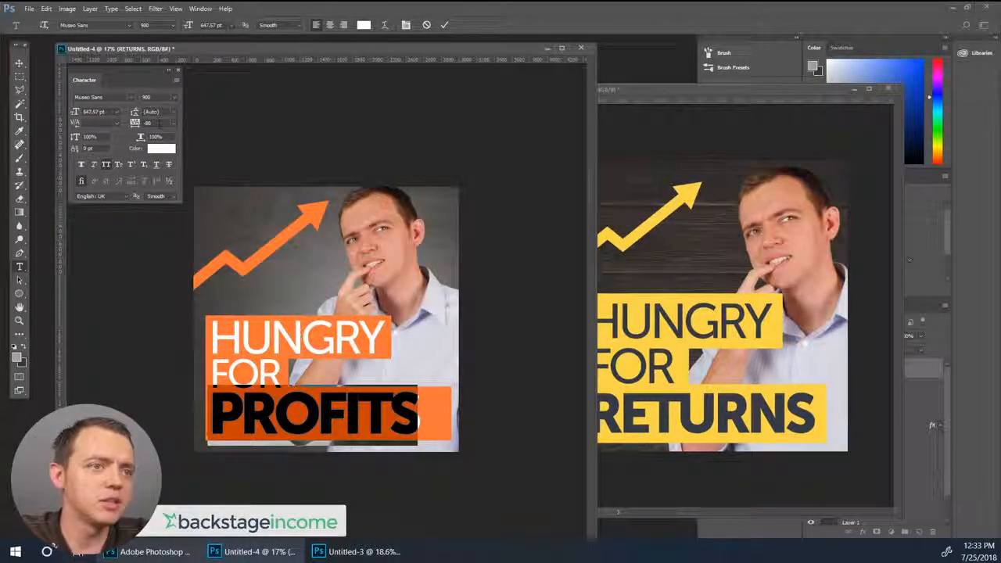
{"action": "key", "text": "Up"}
{"action": "key", "text": "Up"}
{"action": "key", "text": "Up"}
{"action": "key", "text": "Up"}
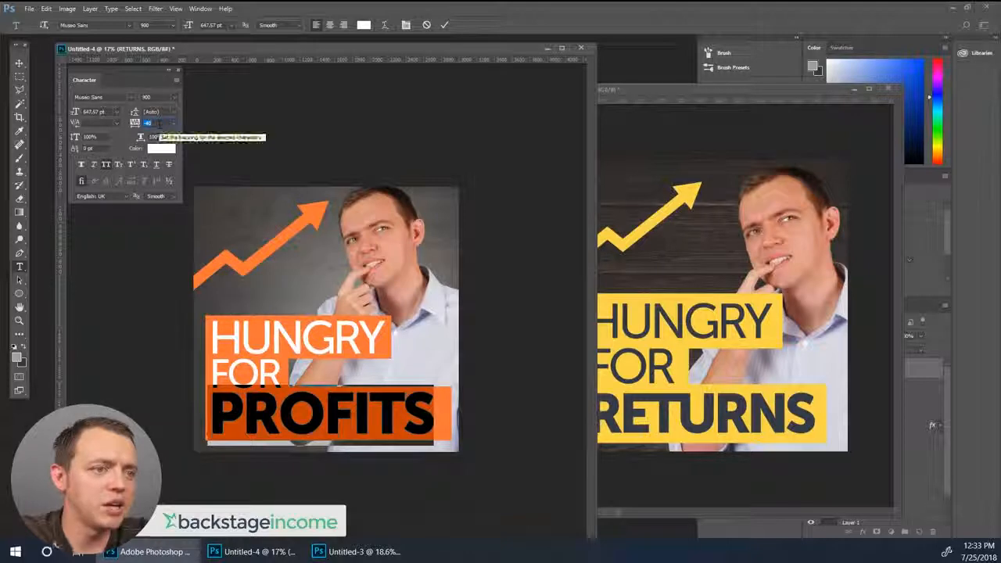
{"action": "key", "text": "Down"}
{"action": "key", "text": "Down"}
{"action": "key", "text": "Down"}
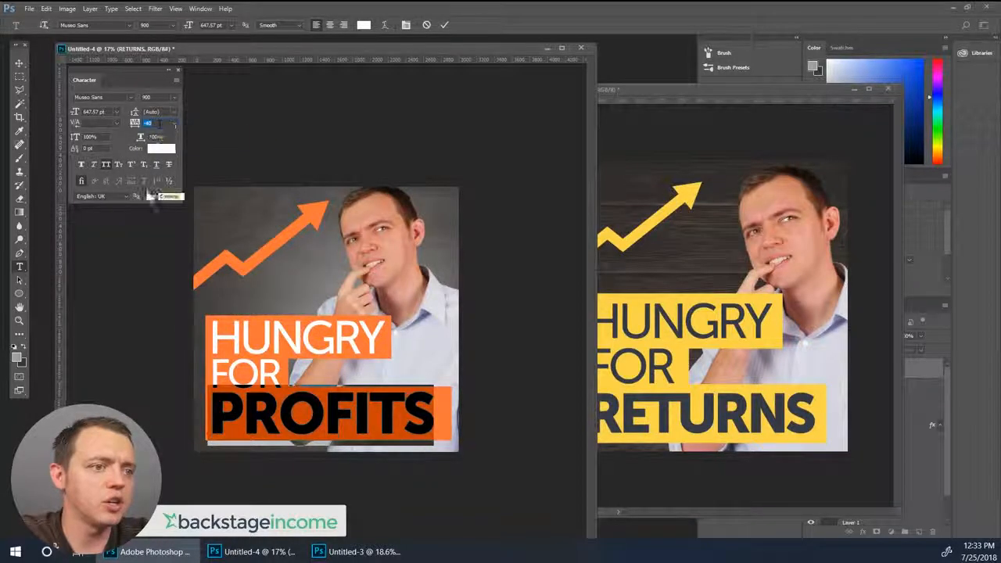
{"action": "left_click", "coordinate": [19, 63]}
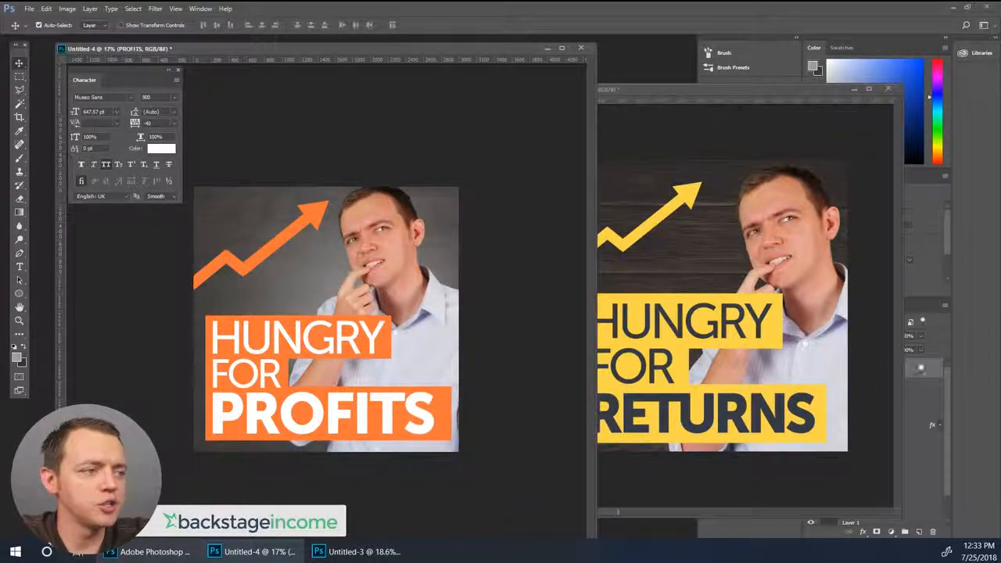
Shrink the Untitled-4 window and line it up beside the Untitled-3 window to compare both covers
{"action": "left_click_drag", "start_coordinate": [594, 46], "coordinate": [438, 174]}
{"action": "left_click_drag", "start_coordinate": [372, 180], "coordinate": [400, 92]}
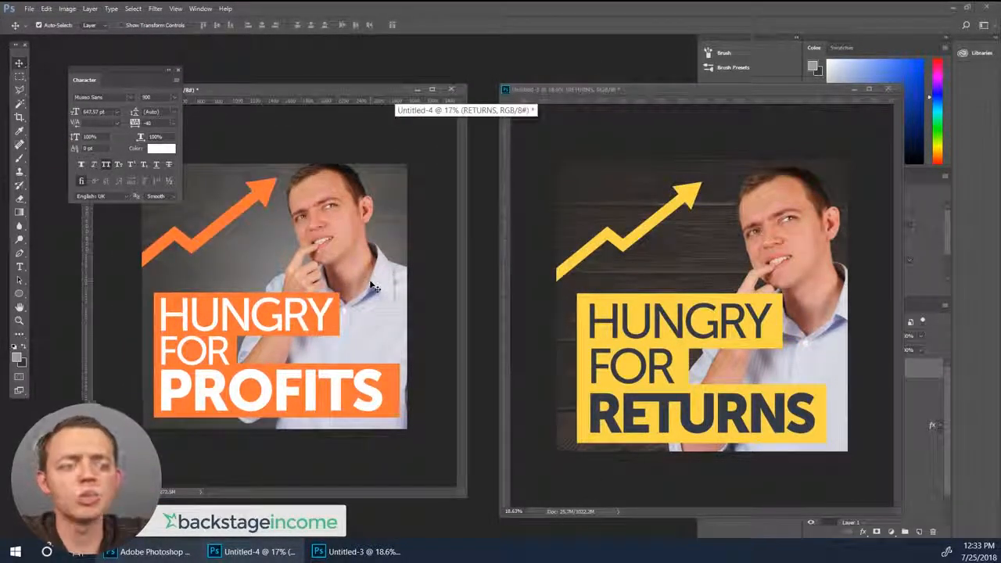